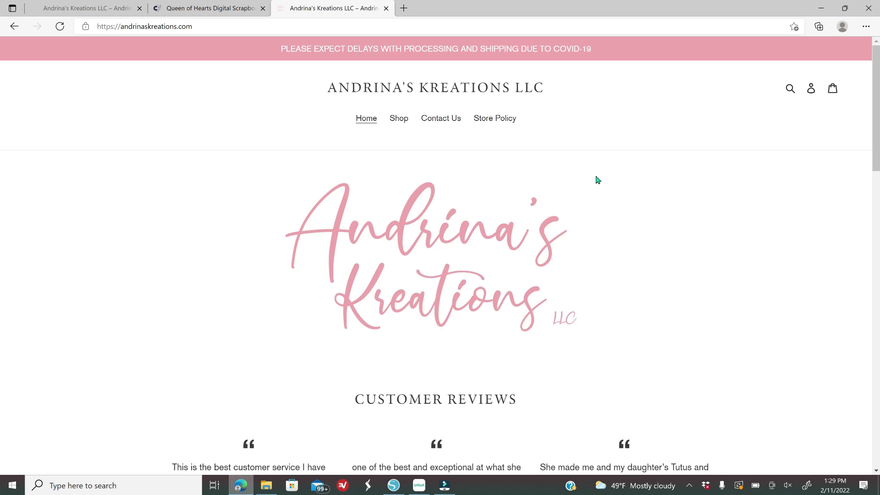
{"action": "left_click", "coordinate": [265, 491]}
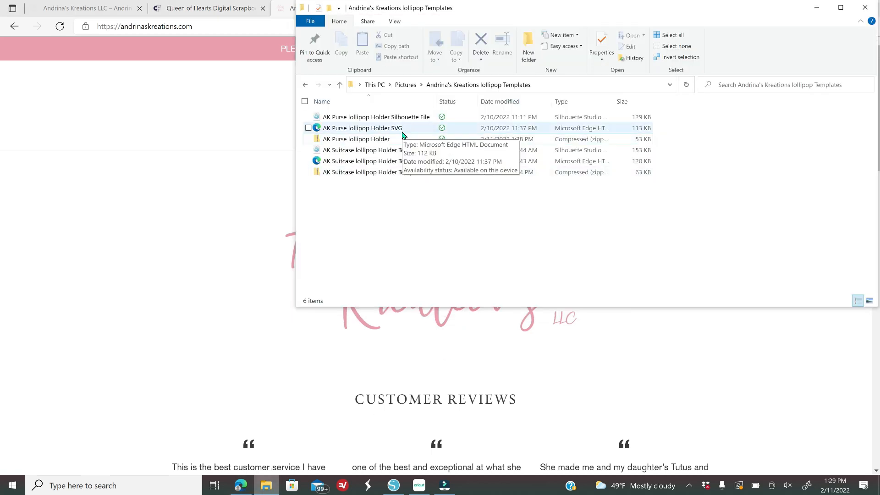
{"action": "left_click", "coordinate": [333, 139]}
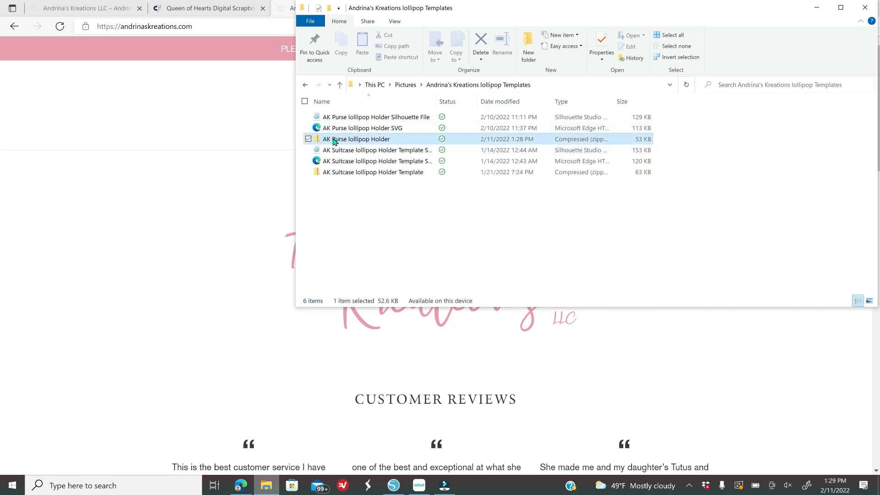
{"action": "right_click", "coordinate": [400, 140]}
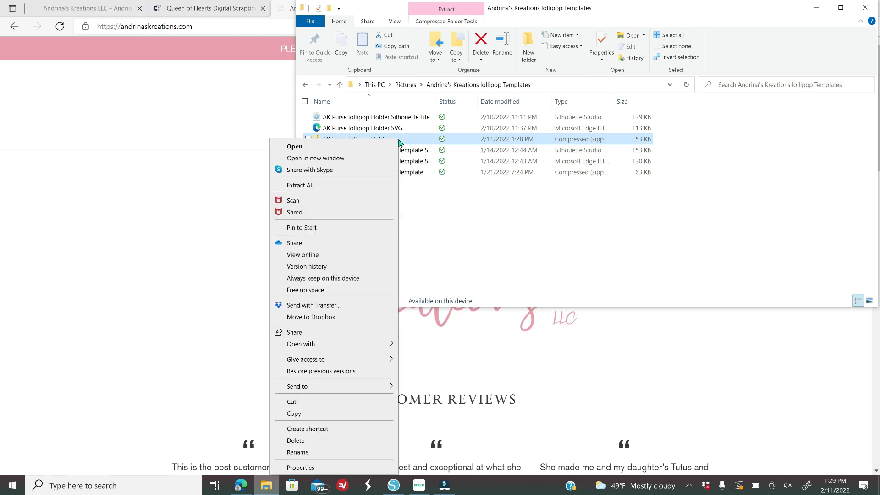
{"action": "left_click", "coordinate": [447, 9]}
{"action": "left_click", "coordinate": [447, 10]}
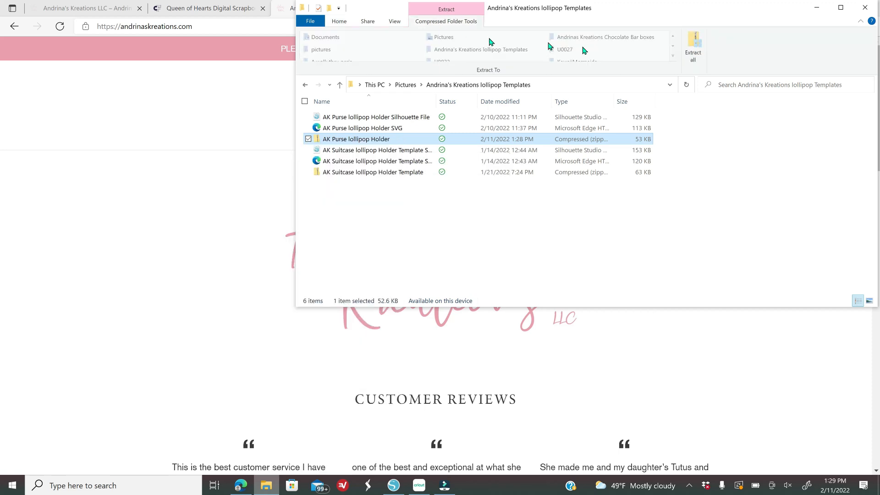
{"action": "left_click", "coordinate": [693, 45]}
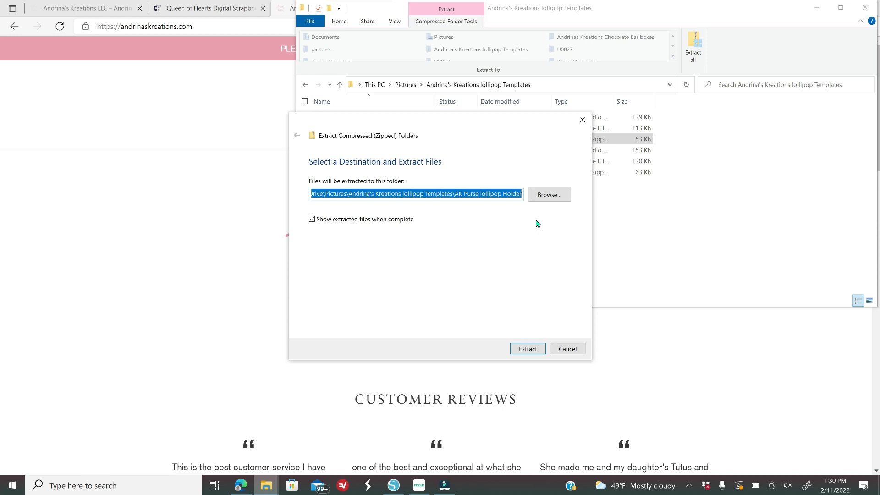
{"action": "left_click", "coordinate": [556, 195]}
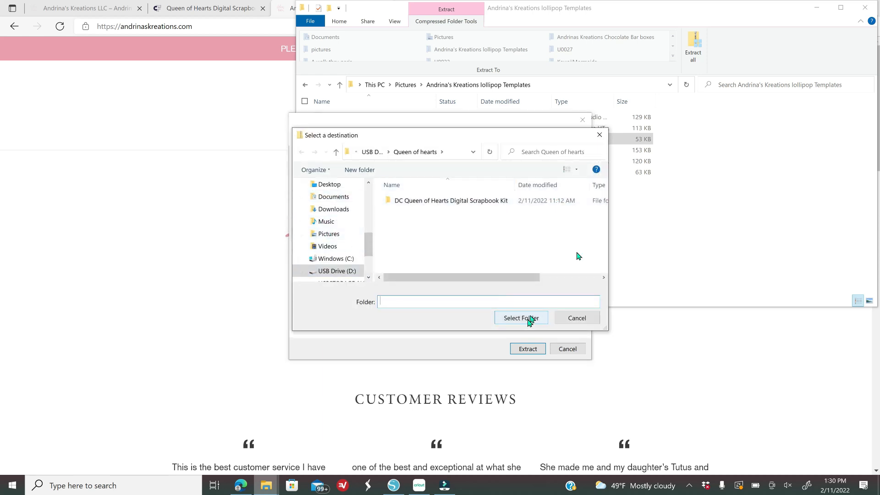
{"action": "left_click", "coordinate": [599, 135]}
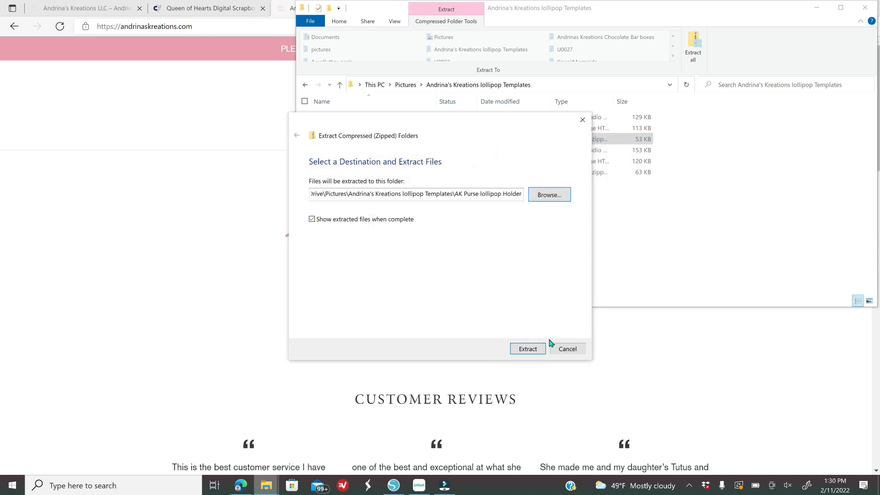
{"action": "left_click", "coordinate": [571, 354]}
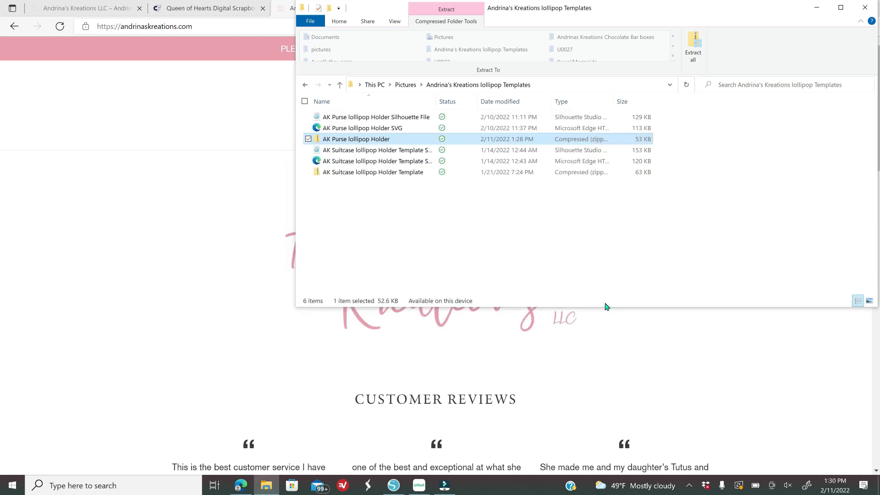
{"action": "left_click", "coordinate": [864, 8]}
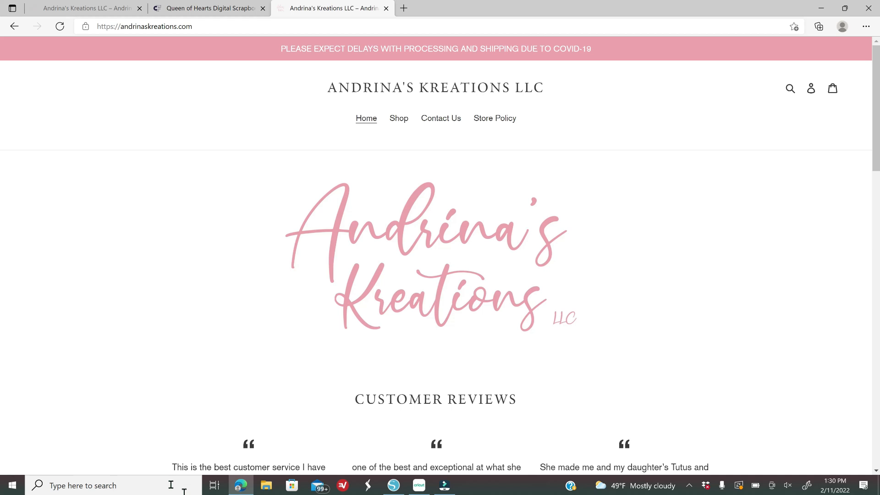
{"action": "left_click", "coordinate": [266, 487]}
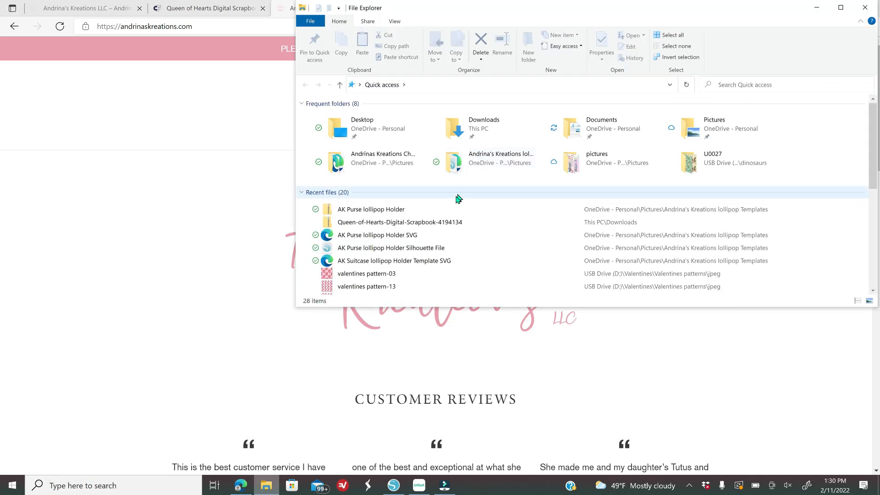
{"action": "double_click", "coordinate": [520, 175]}
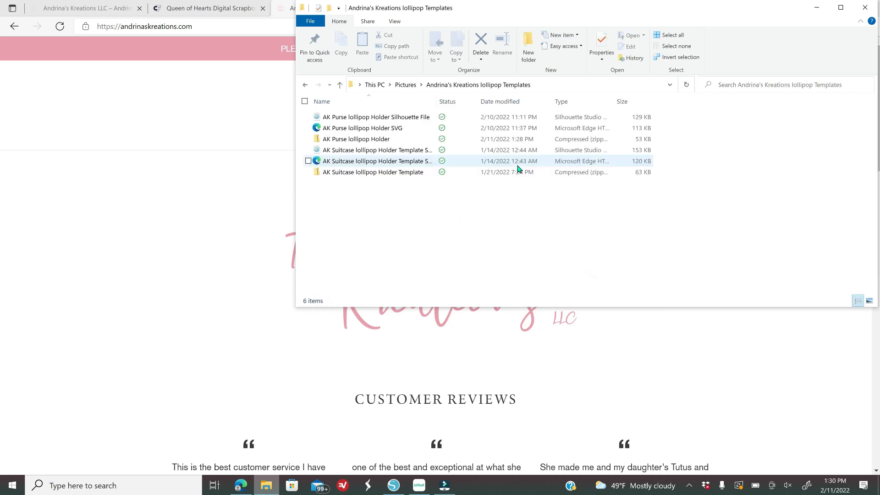
{"action": "left_click", "coordinate": [367, 127]}
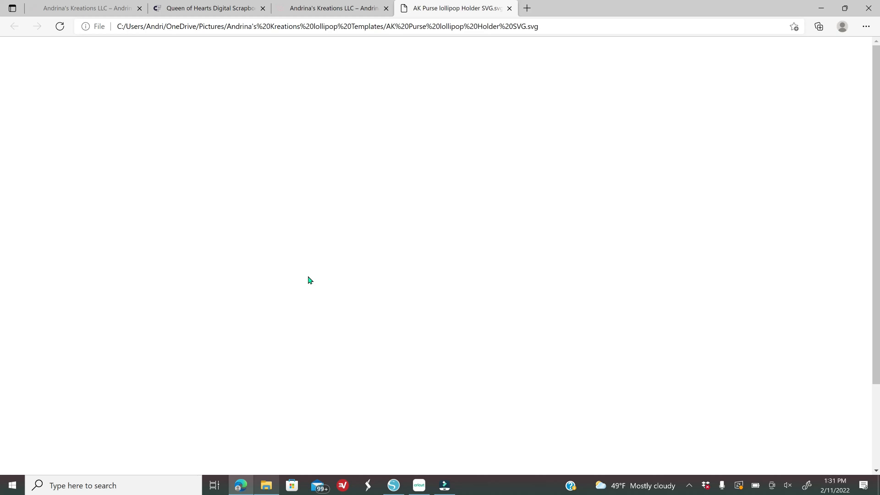
{"action": "left_click", "coordinate": [509, 8]}
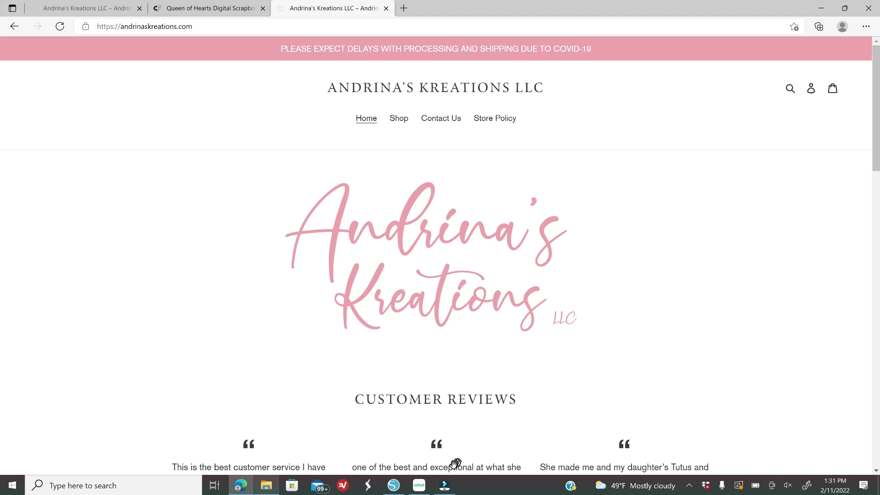
{"action": "left_click", "coordinate": [420, 486]}
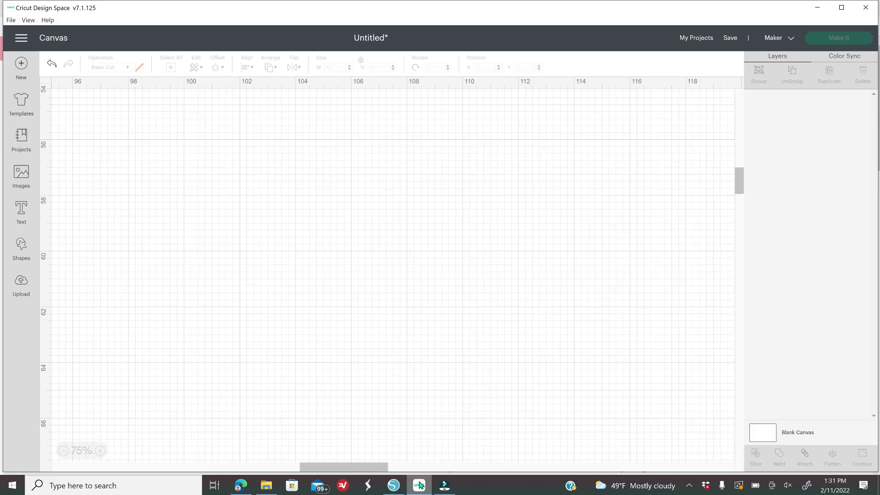
- Upload the AK Purse lollipop Holder SVG and add the purse template to the canvas
{"action": "left_click", "coordinate": [26, 290]}
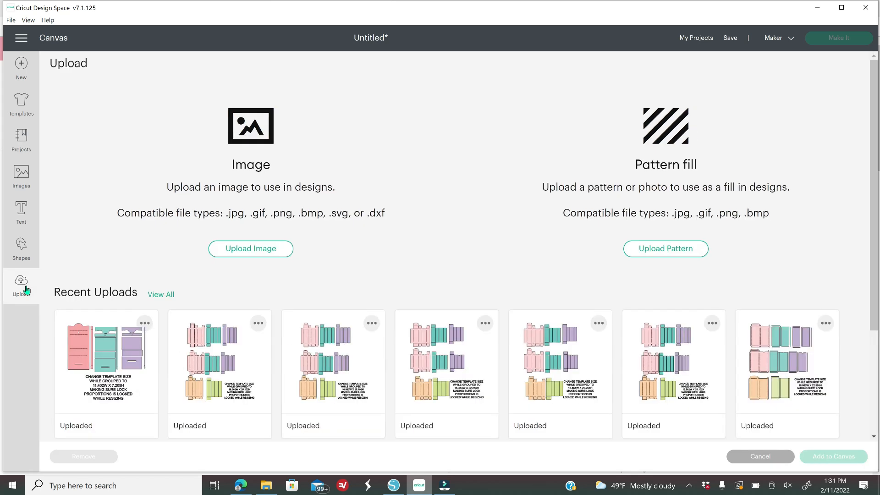
{"action": "left_click", "coordinate": [237, 253]}
{"action": "left_click", "coordinate": [431, 252]}
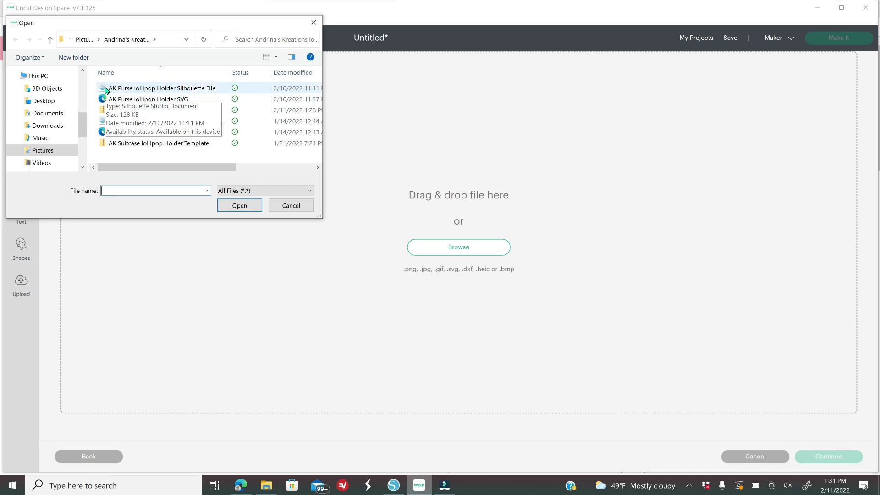
{"action": "left_click", "coordinate": [172, 103]}
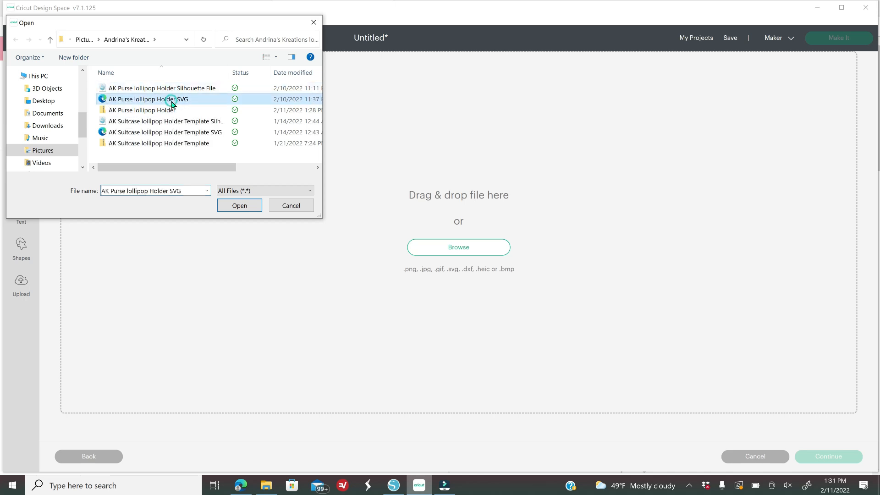
{"action": "left_click", "coordinate": [240, 206]}
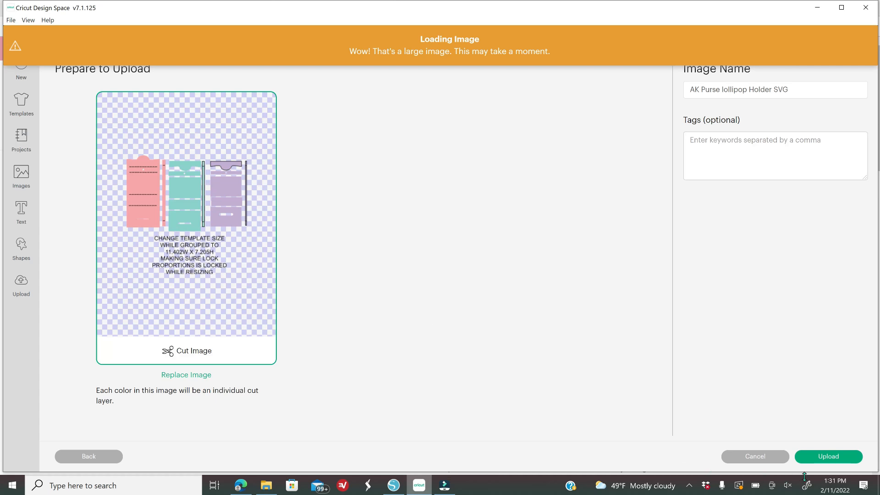
{"action": "left_click", "coordinate": [828, 457]}
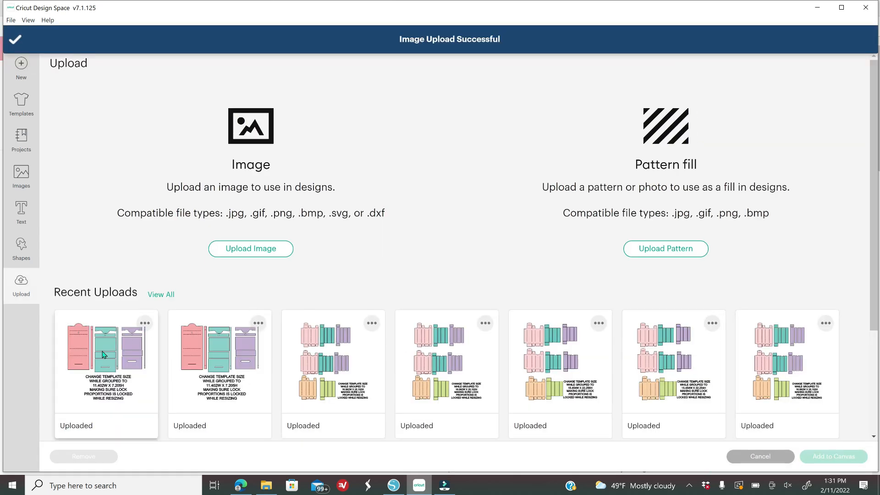
{"action": "left_click", "coordinate": [102, 353]}
{"action": "left_click", "coordinate": [831, 458]}
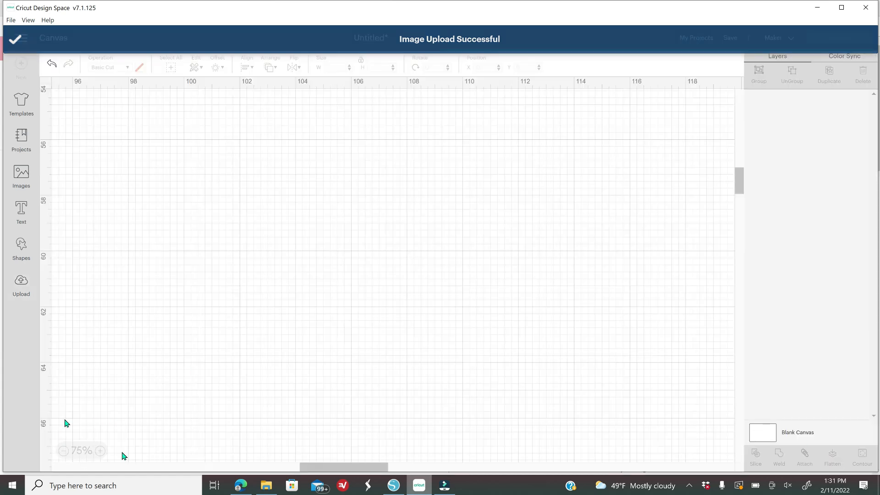
- Centre the purse template on the canvas at 100% zoom and ungroup it
{"action": "left_click", "coordinate": [64, 451]}
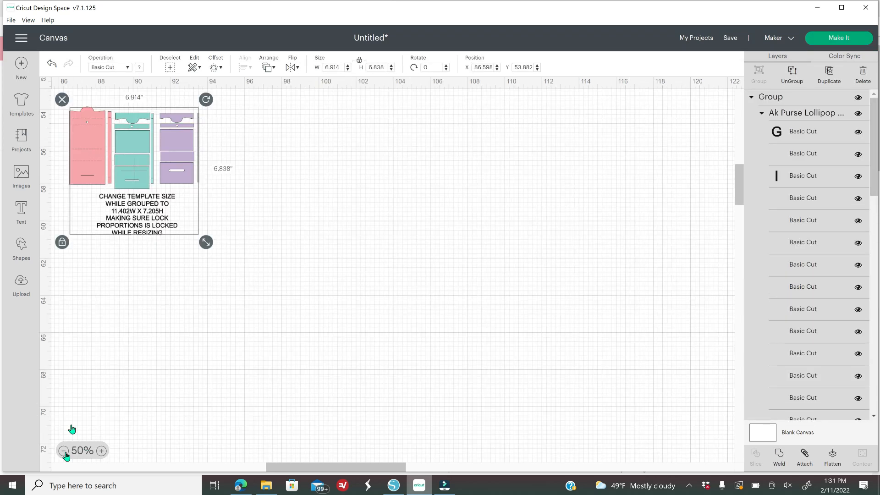
{"action": "left_click", "coordinate": [128, 169]}
{"action": "left_click_drag", "start_coordinate": [122, 162], "coordinate": [508, 255]}
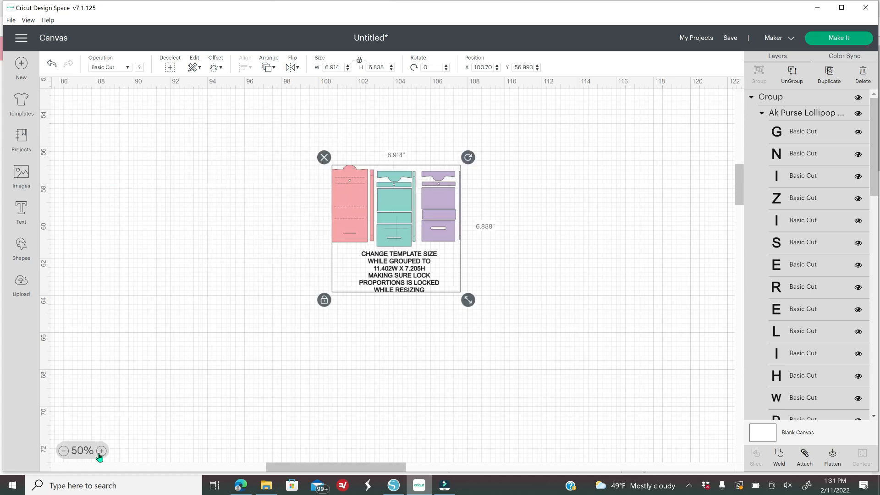
{"action": "left_click", "coordinate": [100, 453]}
{"action": "left_click", "coordinate": [100, 453]}
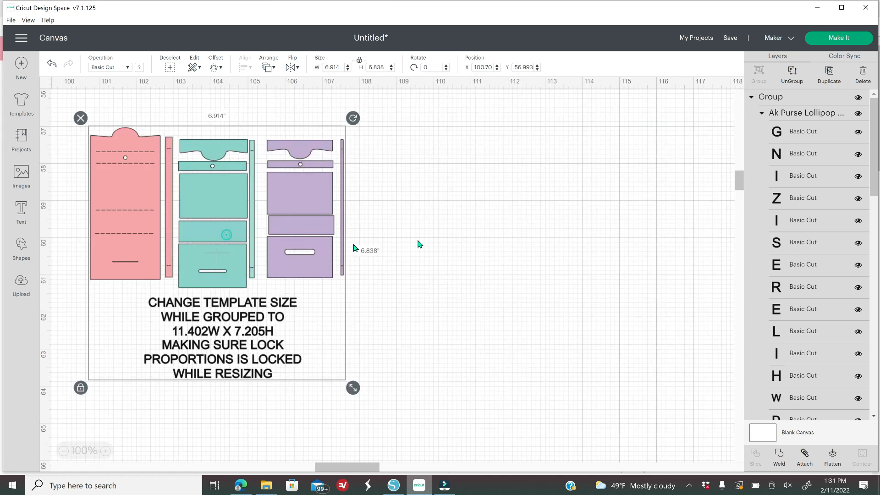
{"action": "left_click", "coordinate": [418, 241]}
{"action": "left_click_drag", "start_coordinate": [188, 223], "coordinate": [379, 225]}
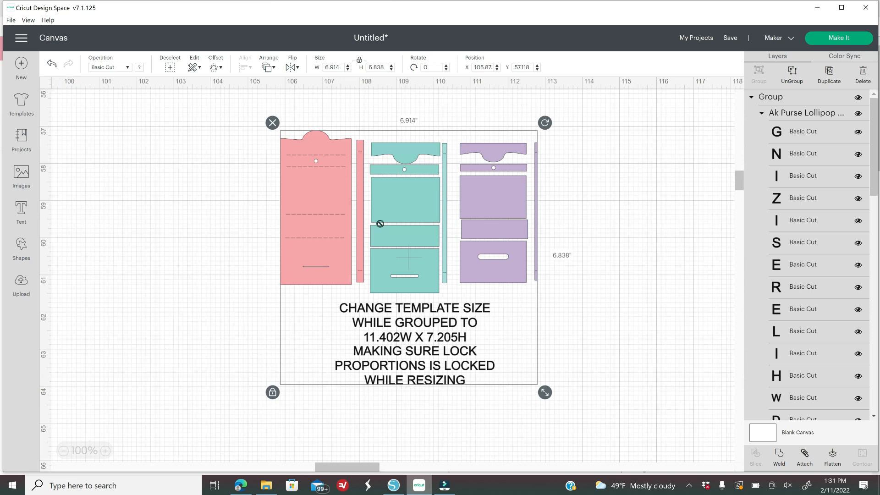
{"action": "right_click", "coordinate": [379, 224]}
{"action": "left_click", "coordinate": [409, 116]}
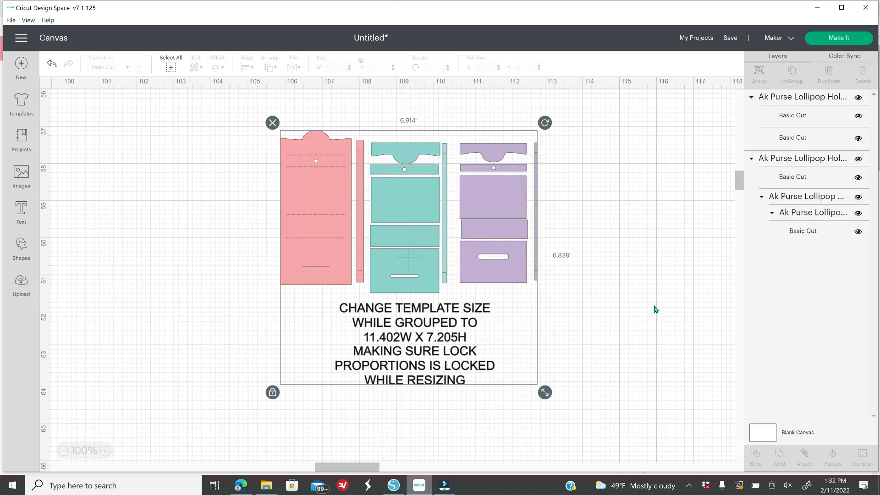
- Move the instruction text aside and resize the purse pieces to 11.402 x 7.205 (width 11)
{"action": "left_click_drag", "start_coordinate": [393, 367], "coordinate": [175, 216]}
{"action": "left_click", "coordinate": [346, 205]}
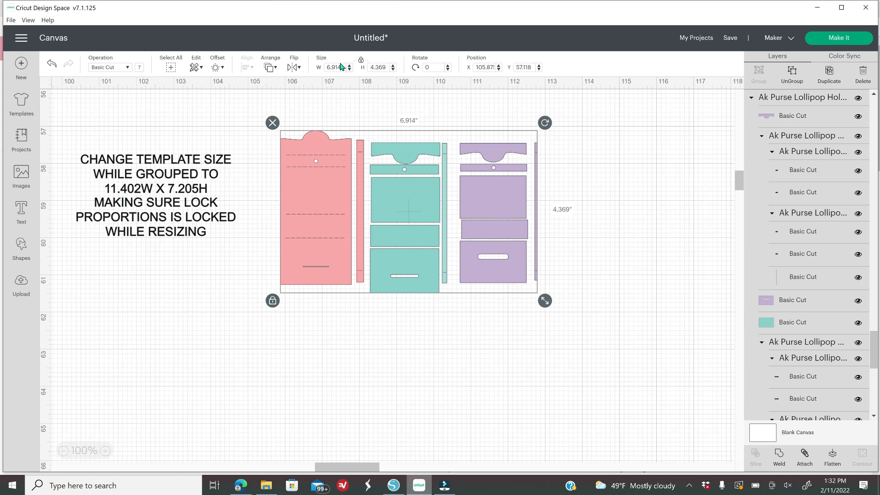
{"action": "left_click_drag", "start_coordinate": [344, 67], "coordinate": [310, 81]}
{"action": "type", "text": "11.402"}
{"action": "key", "text": "Return"}
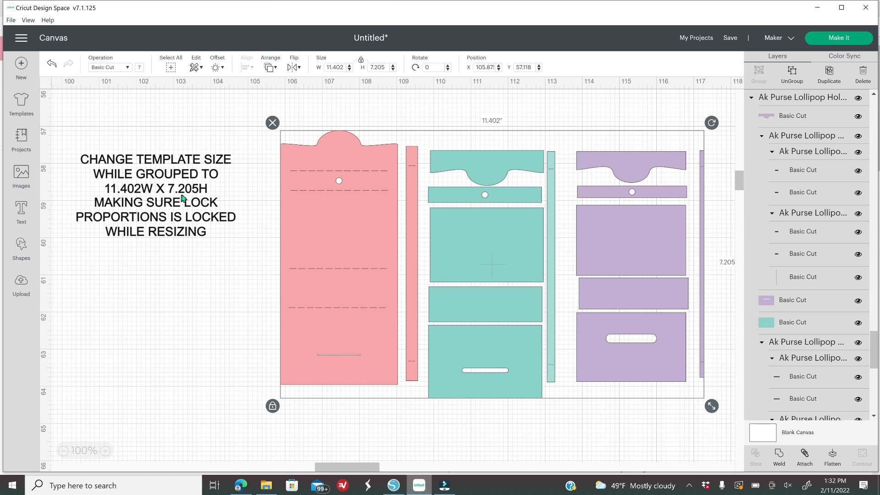
- Delete the instruction text, ungroup the purse pieces, and select the teal scalloped top piece
{"action": "left_click", "coordinate": [186, 222]}
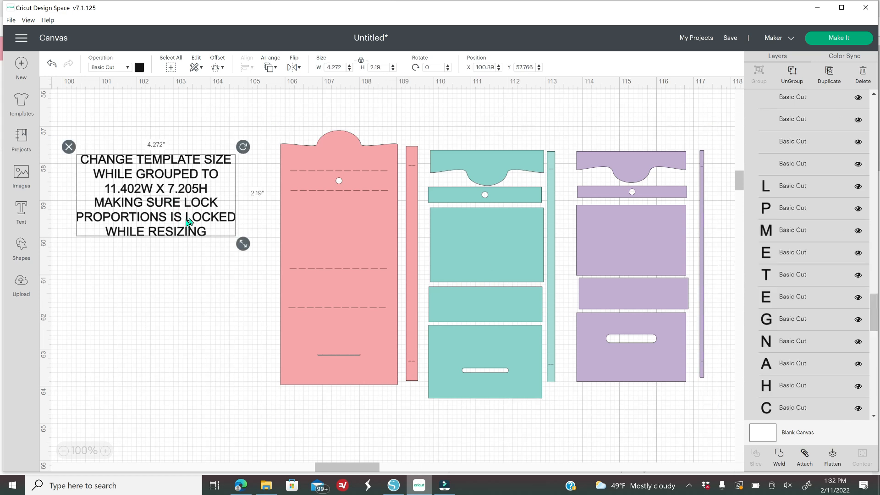
{"action": "key", "text": "Delete"}
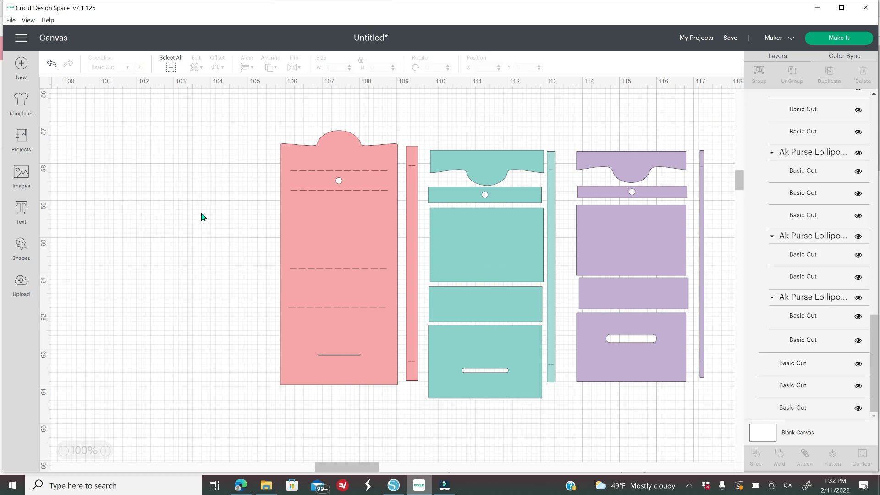
{"action": "left_click", "coordinate": [366, 271]}
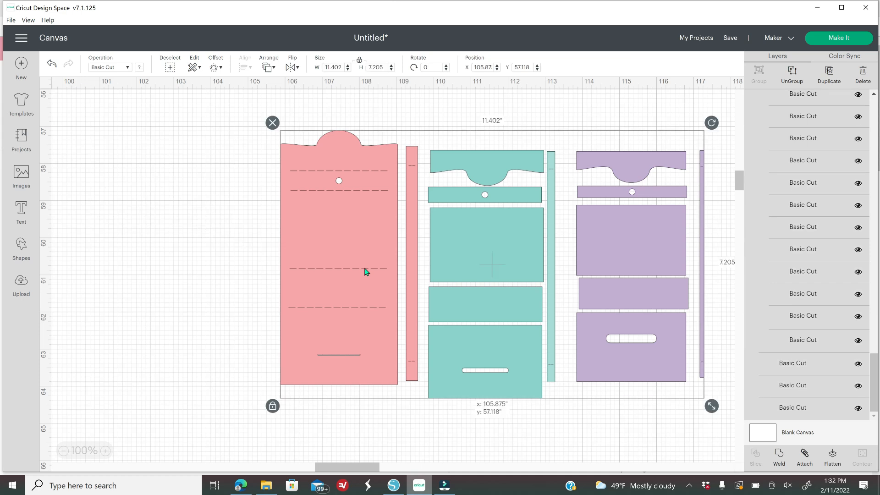
{"action": "right_click", "coordinate": [365, 271]}
{"action": "left_click", "coordinate": [394, 161]}
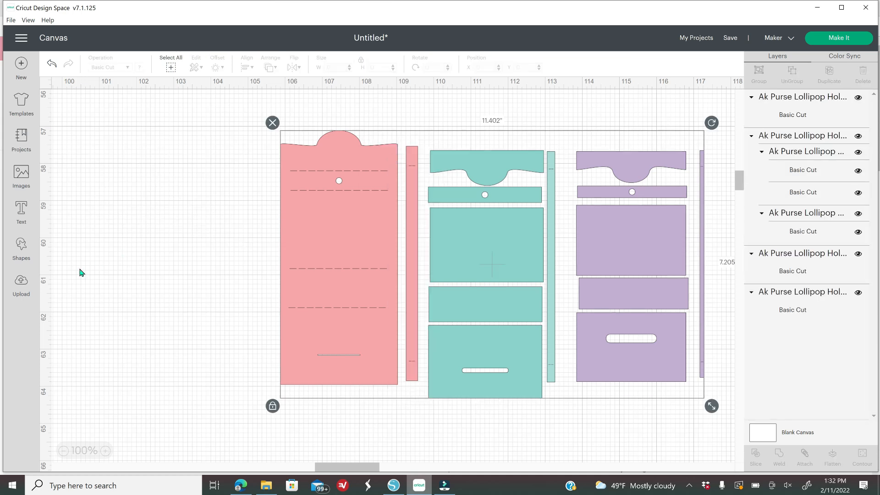
{"action": "left_click", "coordinate": [78, 271]}
{"action": "left_click", "coordinate": [504, 158]}
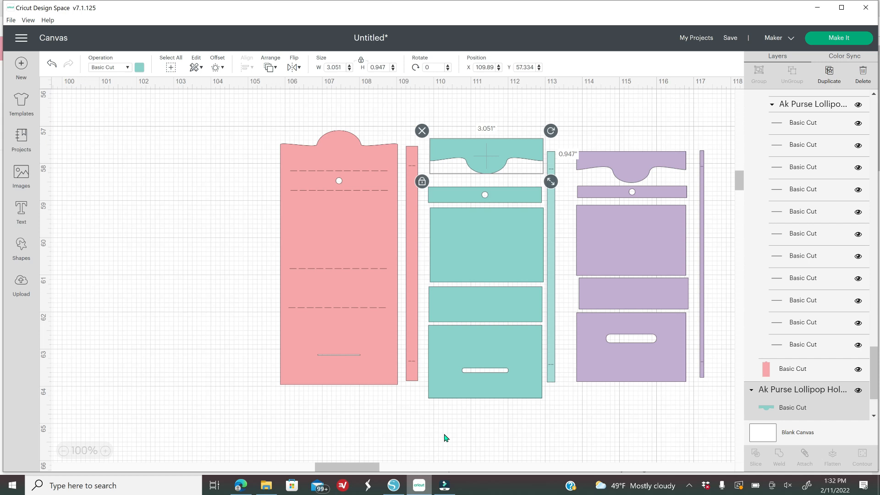
- Switch to Silhouette Studio and start File > Merge to reach the lollipop templates folder
{"action": "left_click", "coordinate": [395, 487]}
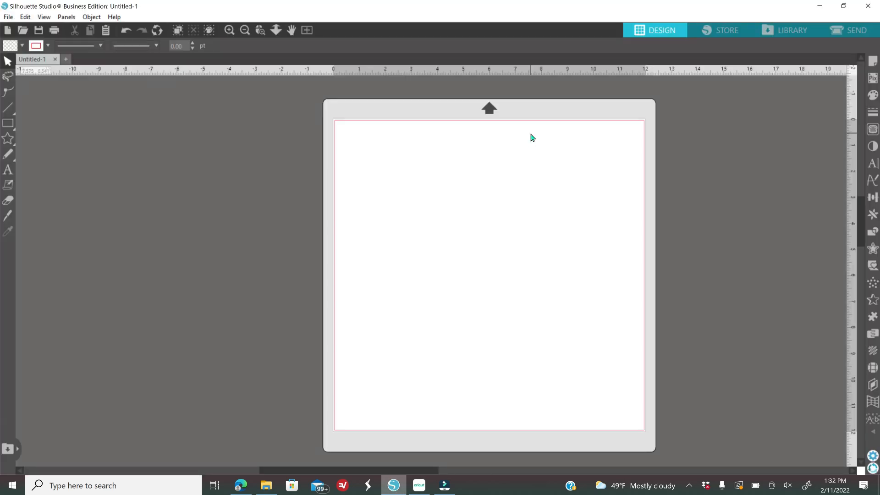
{"action": "left_click", "coordinate": [7, 18]}
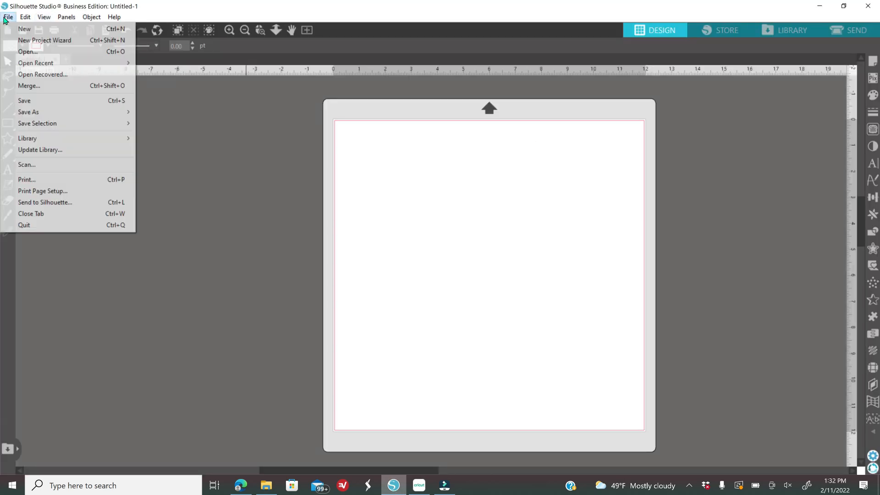
{"action": "left_click", "coordinate": [33, 86]}
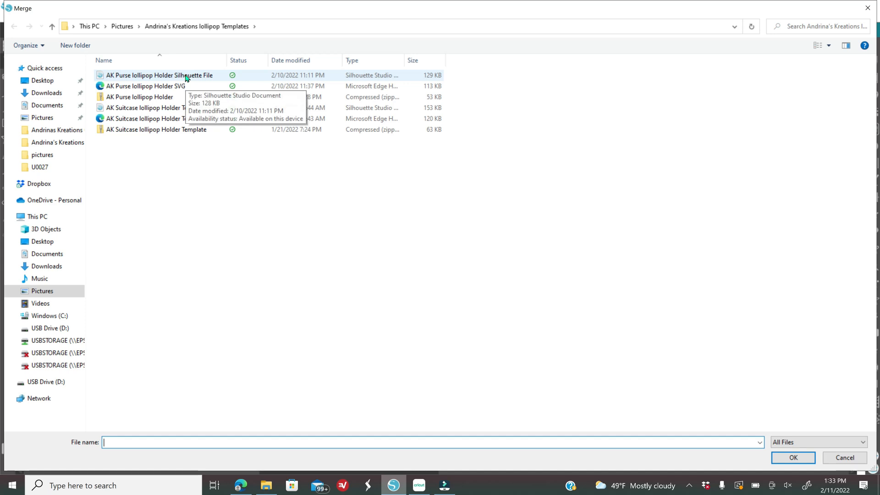
- Merge the AK Purse lollipop Holder file and move the three holders toward the mat
{"action": "left_click", "coordinate": [186, 76]}
{"action": "left_click", "coordinate": [802, 462]}
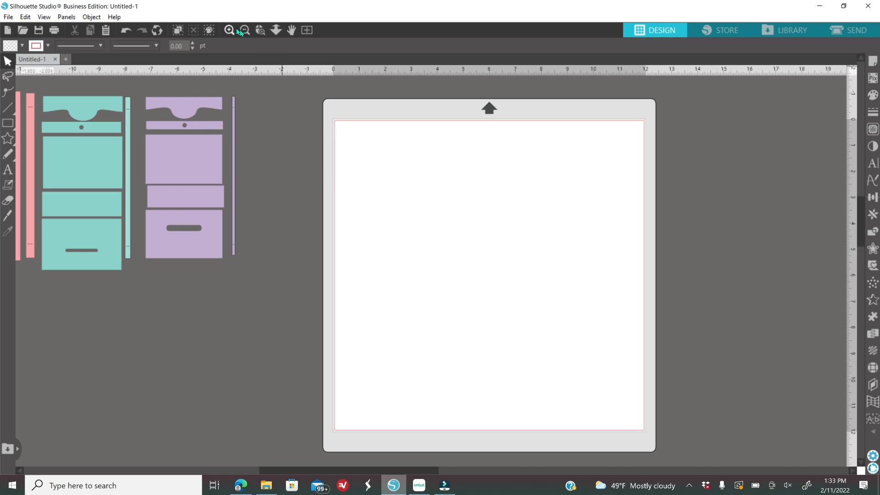
{"action": "left_click", "coordinate": [244, 30]}
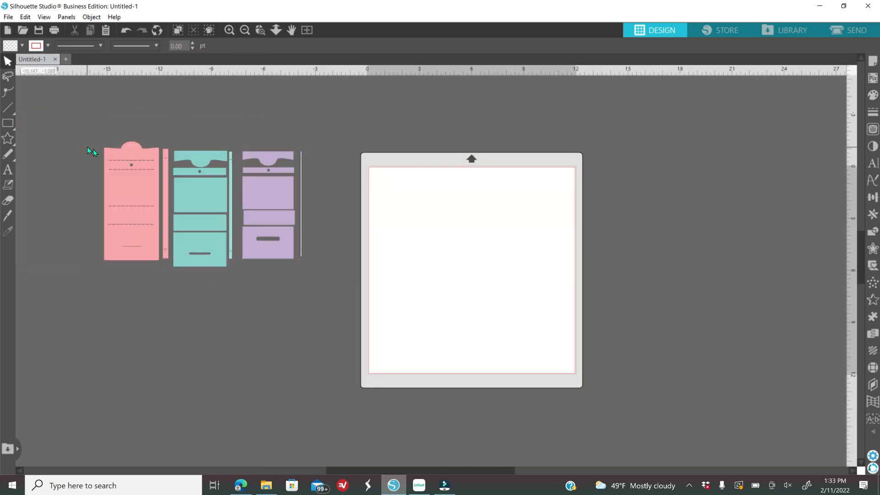
{"action": "left_click_drag", "start_coordinate": [87, 147], "coordinate": [302, 269]}
{"action": "left_click_drag", "start_coordinate": [281, 232], "coordinate": [325, 232]}
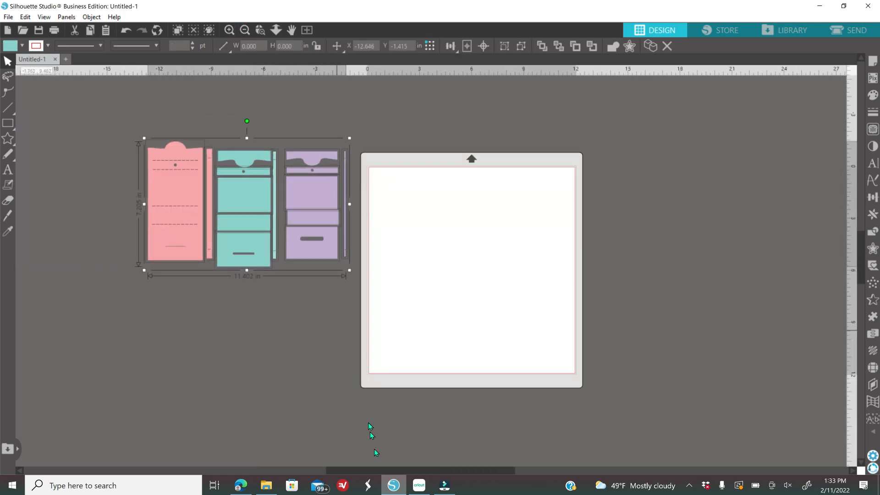
- Zoom in on the holders and mat, deselect them, and switch to Microsoft Edge
{"action": "left_click_drag", "start_coordinate": [375, 470], "coordinate": [331, 454]}
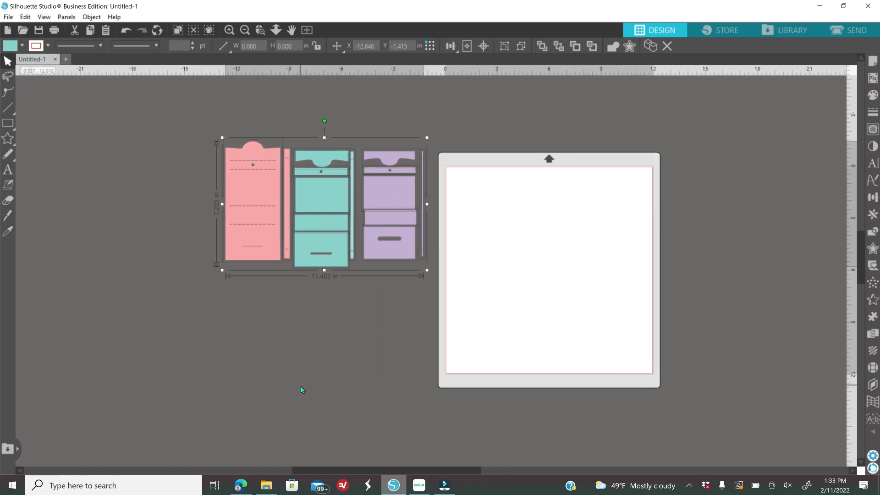
{"action": "left_click", "coordinate": [232, 31]}
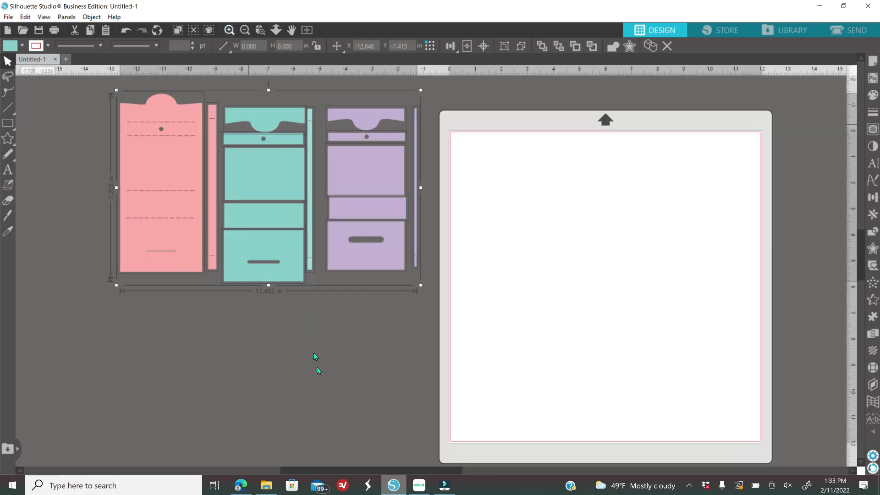
{"action": "scroll", "coordinate": [354, 445], "scroll_direction": "up", "scroll_amount": 1}
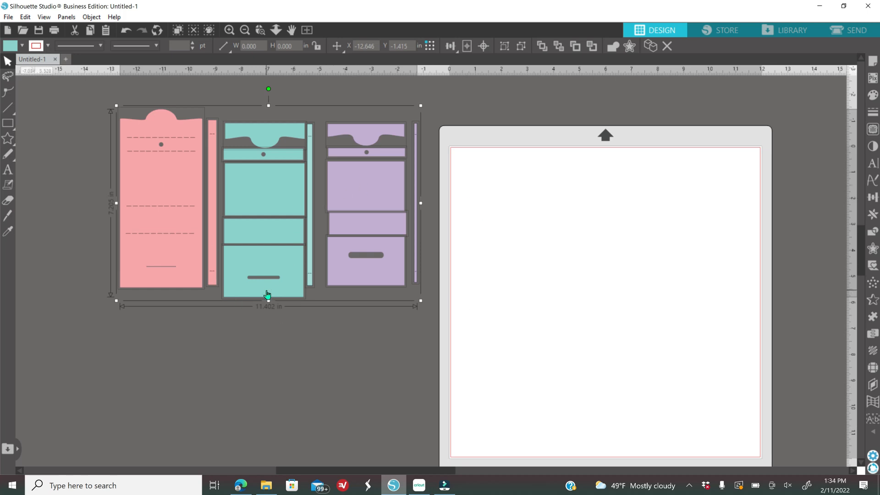
{"action": "left_click", "coordinate": [274, 337]}
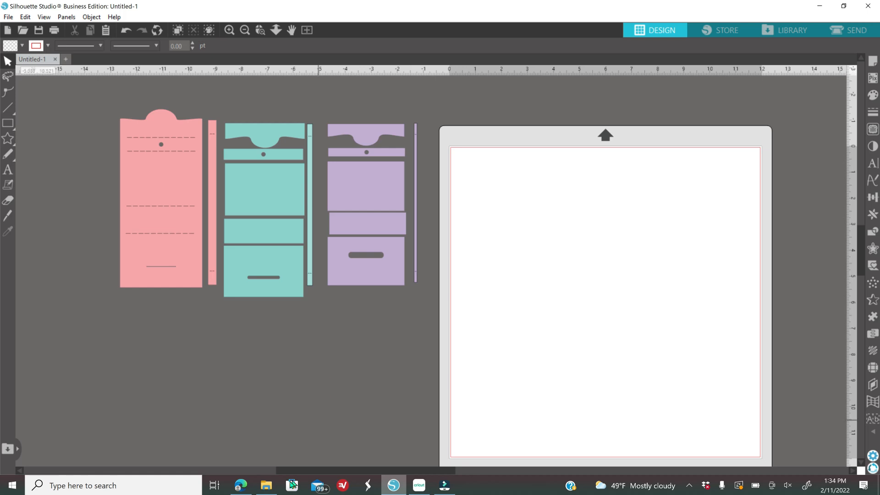
{"action": "left_click", "coordinate": [250, 483]}
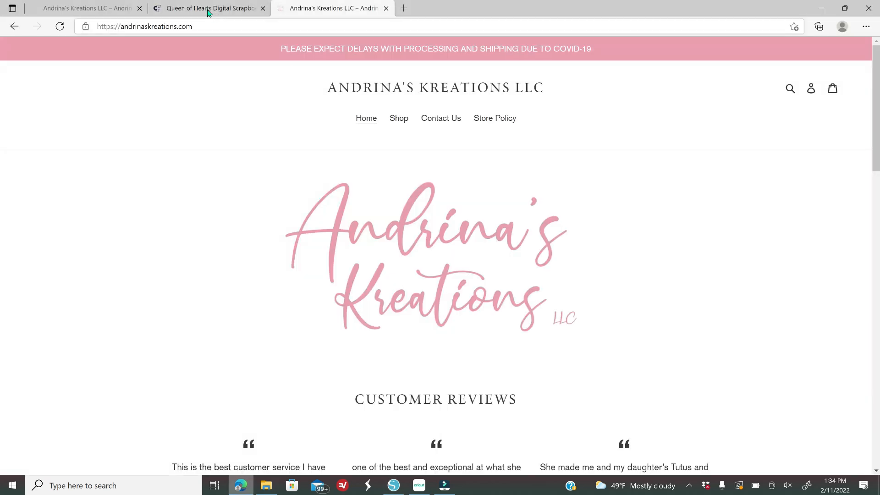
- View the Queen of Hearts Digital Scrapbook Kit page in Edge, then return to Silhouette Studio
{"action": "left_click", "coordinate": [211, 9]}
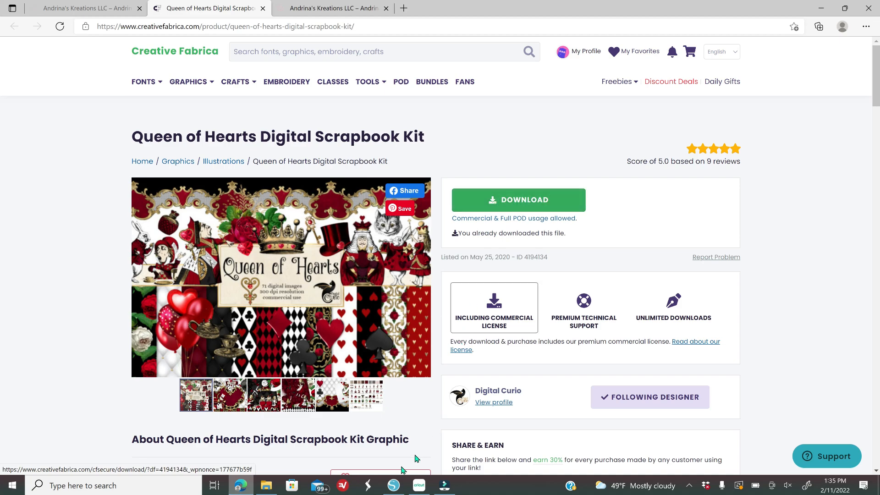
{"action": "left_click", "coordinate": [394, 485]}
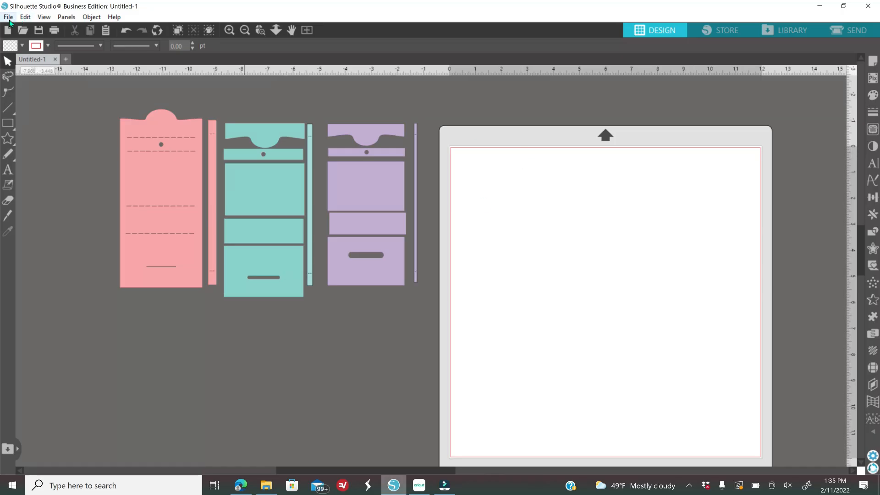
- Merge background_0004_5 from USB Drive (D:) > Queen of hearts > DC Queen of Hearts Digital Scrapbook Kit
{"action": "left_click", "coordinate": [9, 17]}
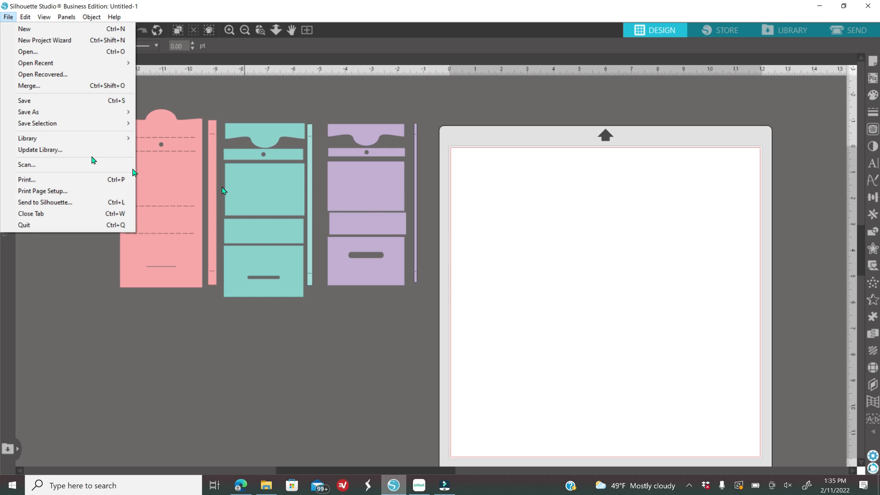
{"action": "left_click", "coordinate": [53, 85]}
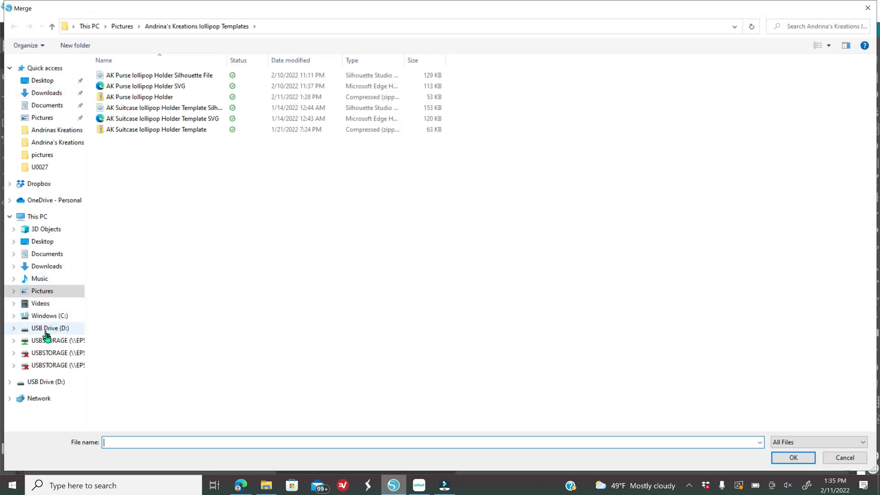
{"action": "left_click", "coordinate": [45, 330]}
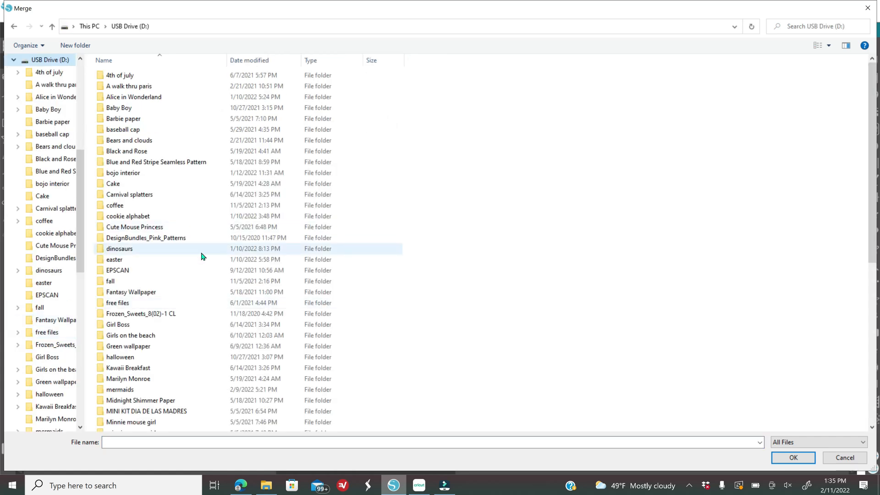
{"action": "scroll", "coordinate": [202, 256], "scroll_direction": "down", "scroll_amount": 4}
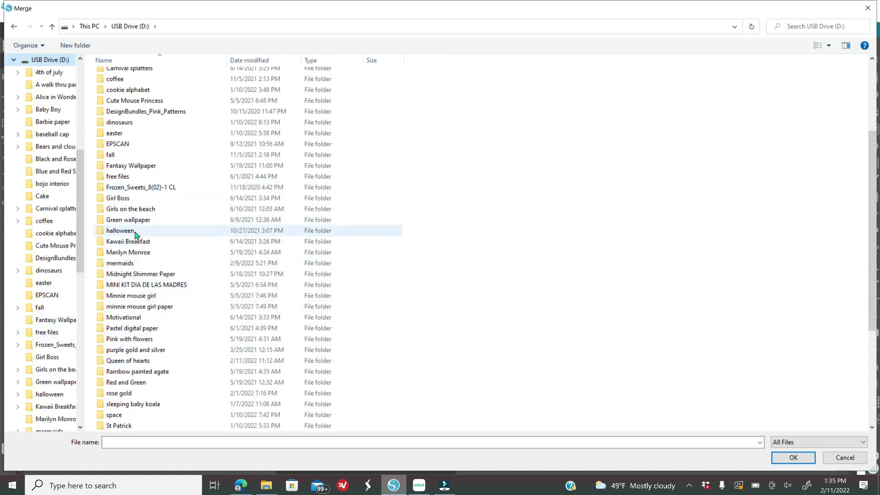
{"action": "double_click", "coordinate": [149, 361]}
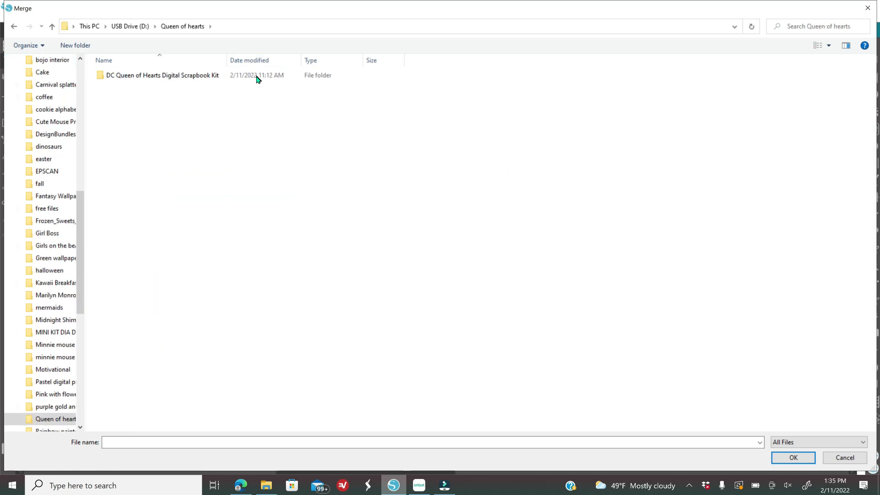
{"action": "double_click", "coordinate": [257, 77]}
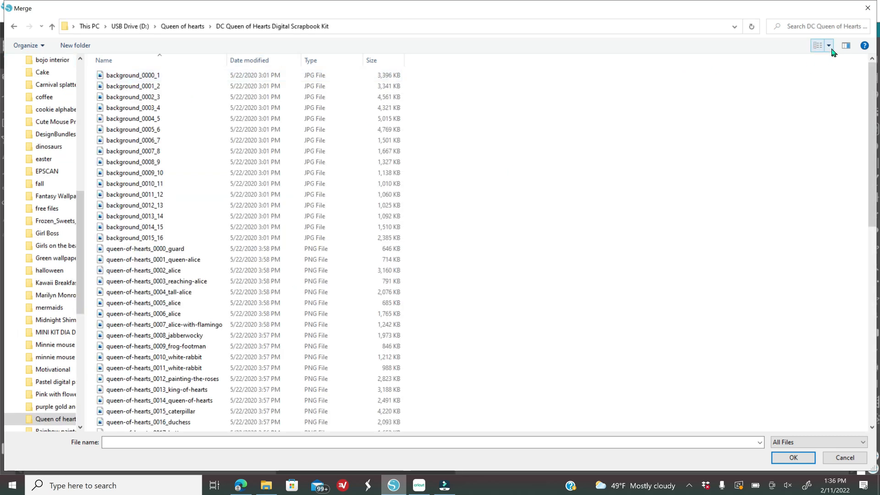
{"action": "left_click", "coordinate": [830, 45]}
{"action": "left_click", "coordinate": [839, 30]}
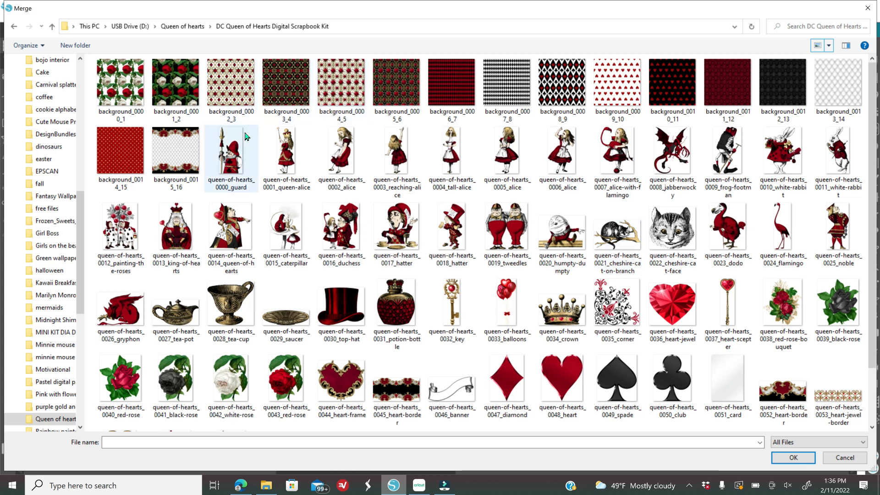
{"action": "left_click", "coordinate": [330, 76]}
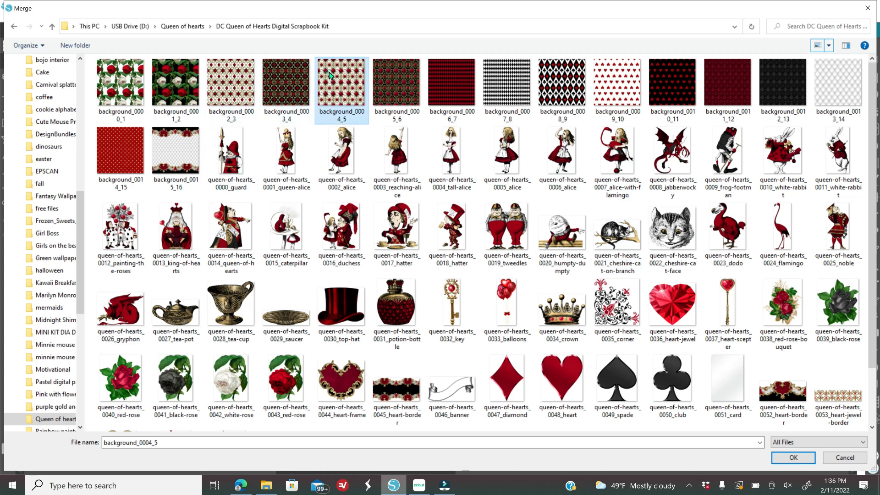
{"action": "left_click", "coordinate": [792, 459]}
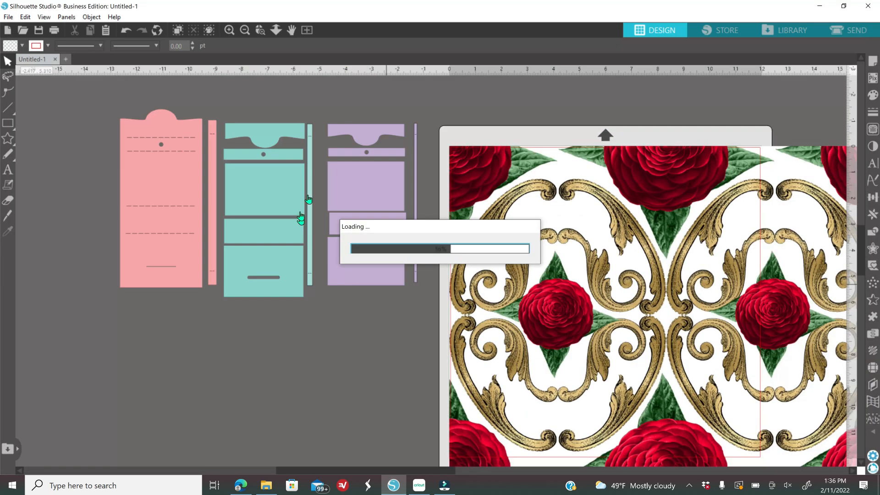
- Scale the rose pattern down to 13.198 x 13.198 in and position it right of the mat
{"action": "left_click", "coordinate": [247, 31]}
{"action": "left_click", "coordinate": [247, 32]}
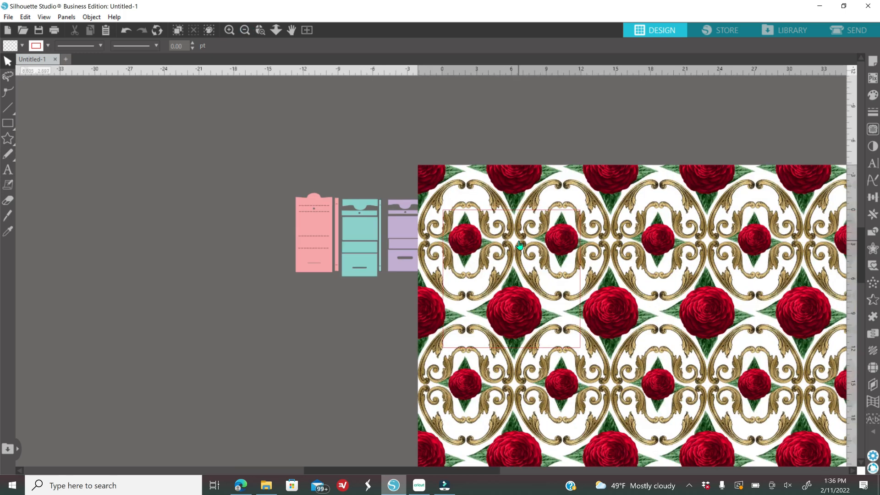
{"action": "left_click", "coordinate": [519, 245]}
{"action": "left_click_drag", "start_coordinate": [519, 246], "coordinate": [594, 342]}
{"action": "left_click_drag", "start_coordinate": [638, 387], "coordinate": [504, 158]}
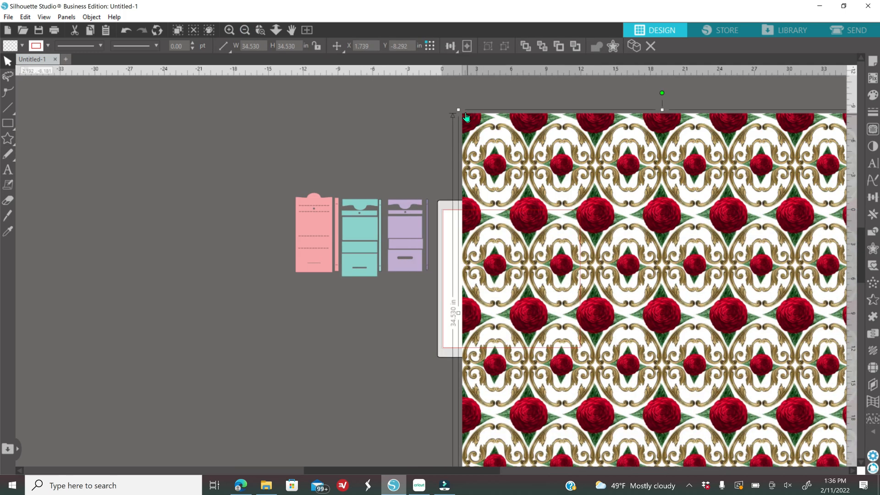
{"action": "left_click_drag", "start_coordinate": [458, 110], "coordinate": [637, 288]}
{"action": "left_click_drag", "start_coordinate": [704, 373], "coordinate": [564, 212]}
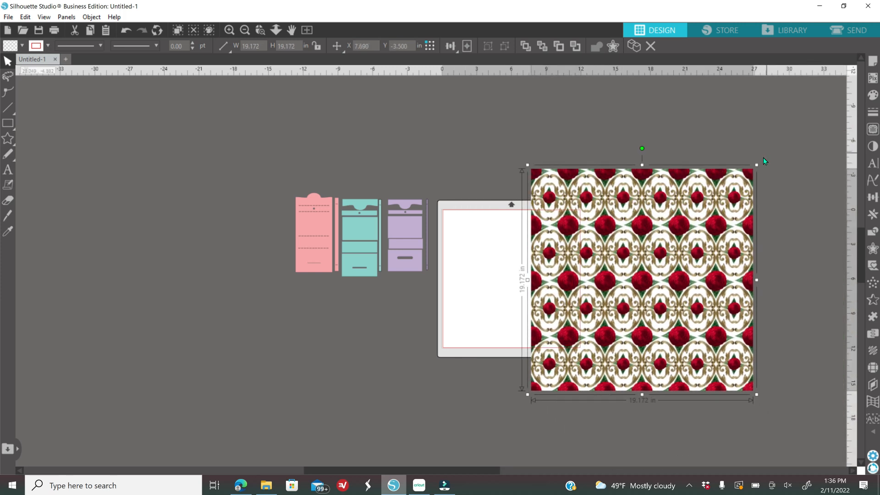
{"action": "left_click_drag", "start_coordinate": [757, 165], "coordinate": [687, 234]}
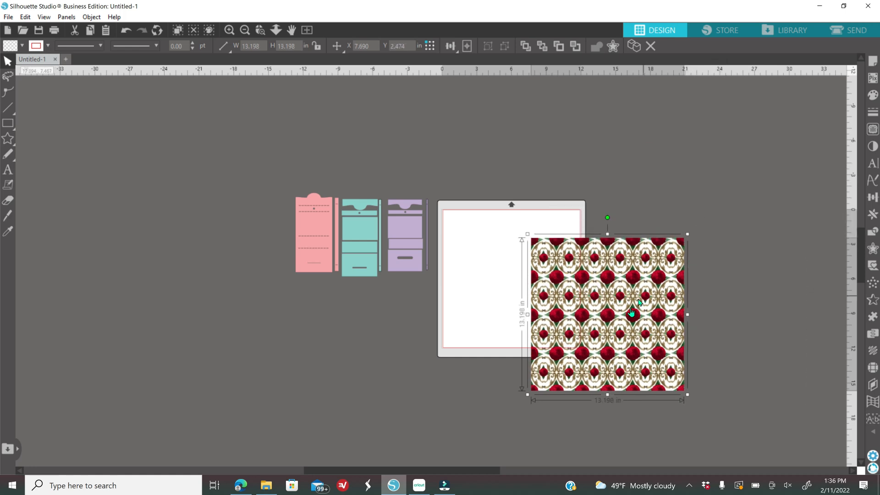
{"action": "left_click_drag", "start_coordinate": [630, 314], "coordinate": [672, 254]}
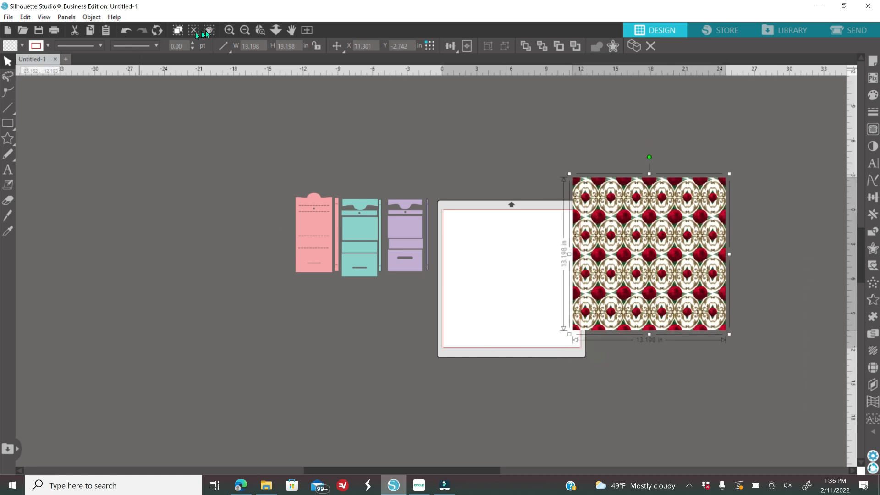
{"action": "left_click", "coordinate": [229, 30]}
{"action": "left_click", "coordinate": [229, 31]}
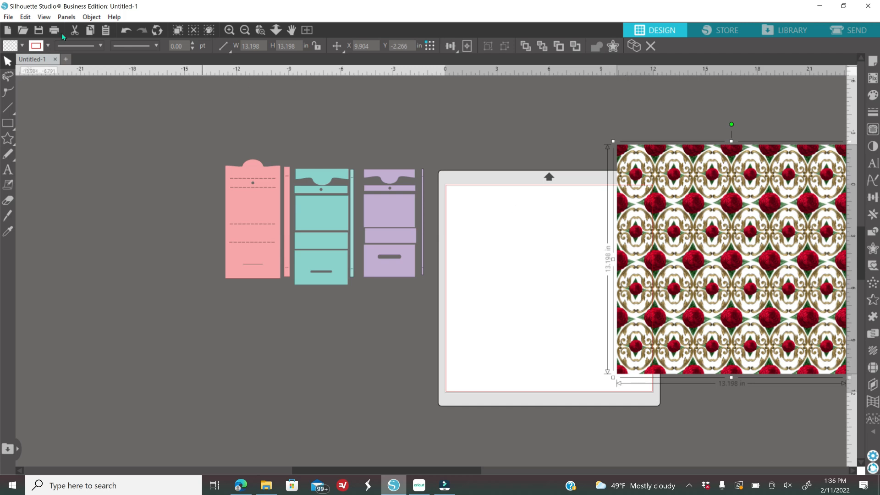
- Merge the background_0002_3 rose pattern from the kit, viewing files as extra large thumbnails
{"action": "left_click", "coordinate": [8, 17]}
{"action": "left_click", "coordinate": [39, 86]}
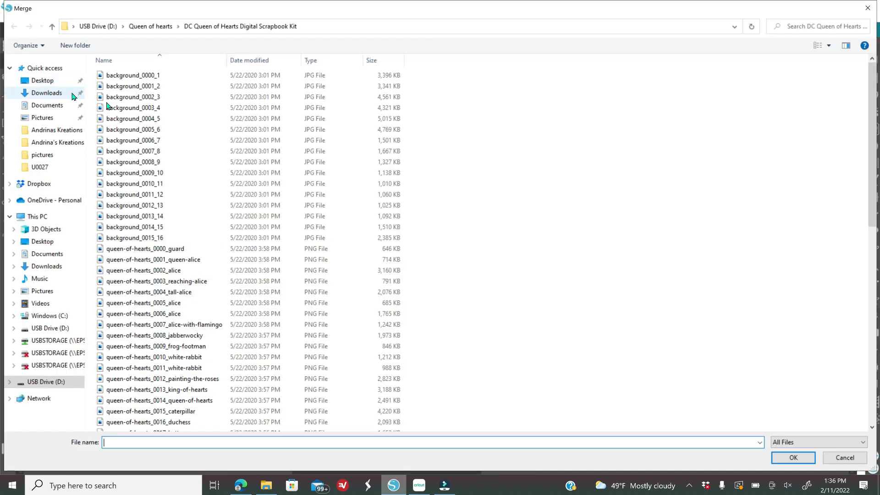
{"action": "left_click", "coordinate": [828, 50]}
{"action": "left_click", "coordinate": [836, 10]}
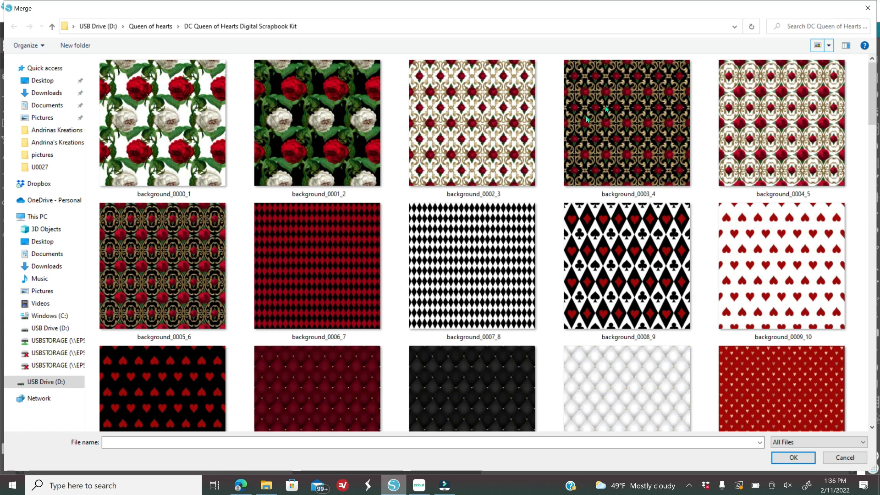
{"action": "left_click", "coordinate": [467, 144]}
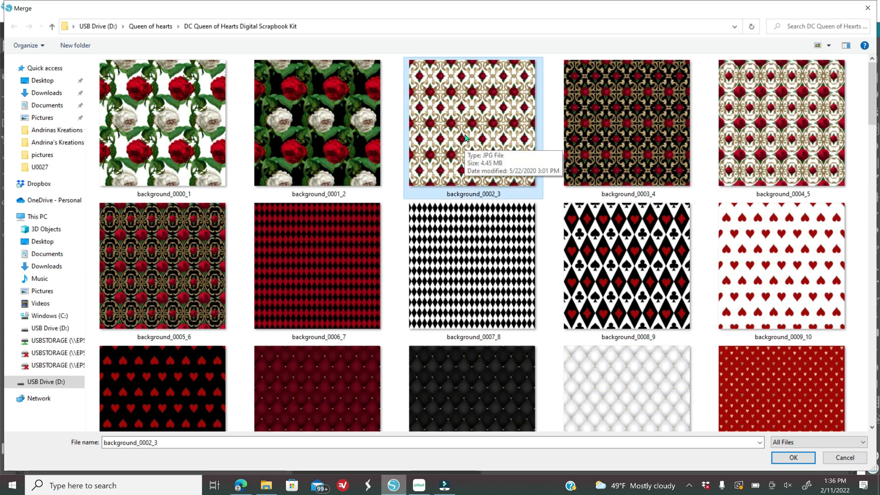
{"action": "key", "text": "Return"}
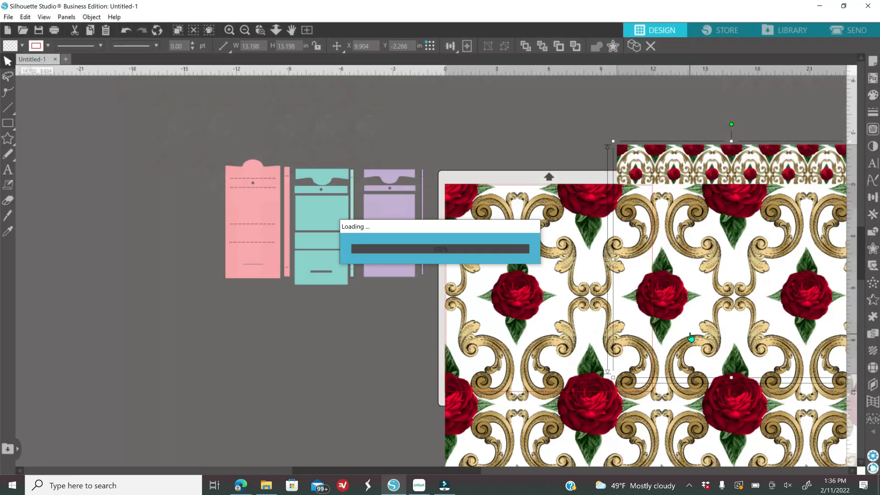
- Delete the smaller rose pattern and shrink the large one to about 25.7 in beside the mat
{"action": "left_click_drag", "start_coordinate": [518, 317], "coordinate": [460, 323]}
{"action": "left_click", "coordinate": [642, 161]}
{"action": "key", "text": "Delete"}
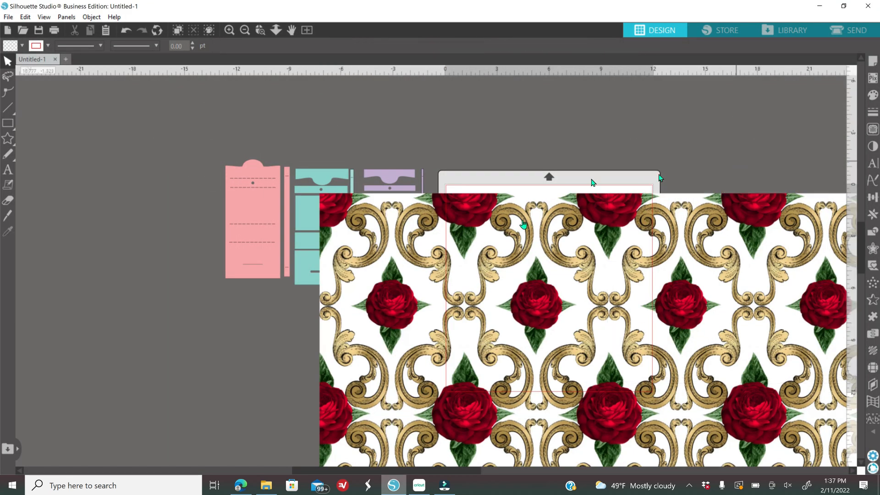
{"action": "left_click", "coordinate": [344, 222]}
{"action": "left_click_drag", "start_coordinate": [412, 253], "coordinate": [603, 159]}
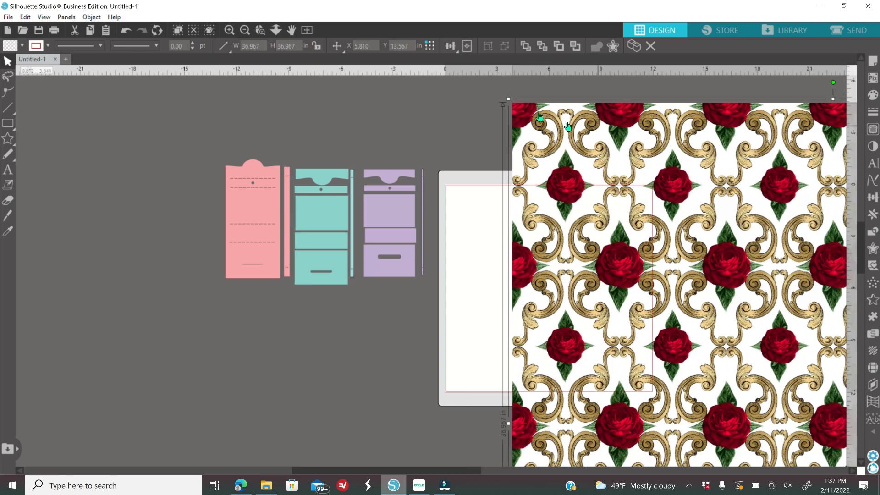
{"action": "left_click_drag", "start_coordinate": [508, 99], "coordinate": [703, 296]}
{"action": "left_click_drag", "start_coordinate": [721, 346], "coordinate": [606, 194]}
- Start another File > Merge and scroll to the kit's character images
{"action": "left_click", "coordinate": [8, 17]}
{"action": "left_click", "coordinate": [42, 87]}
{"action": "scroll", "coordinate": [589, 321], "scroll_direction": "down", "scroll_amount": 10}
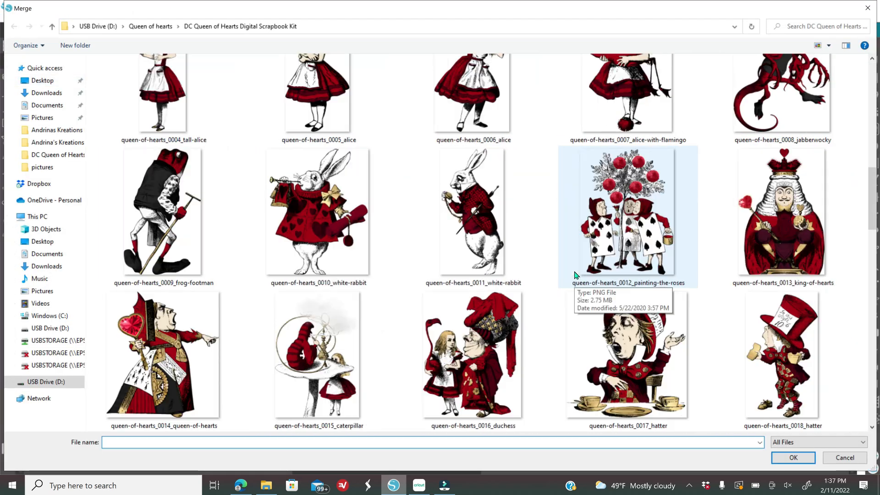
- Merge queen-of-hearts_0014, shrink the Queen image, and move it up toward the mat
{"action": "left_click", "coordinate": [191, 362]}
{"action": "left_click", "coordinate": [791, 457]}
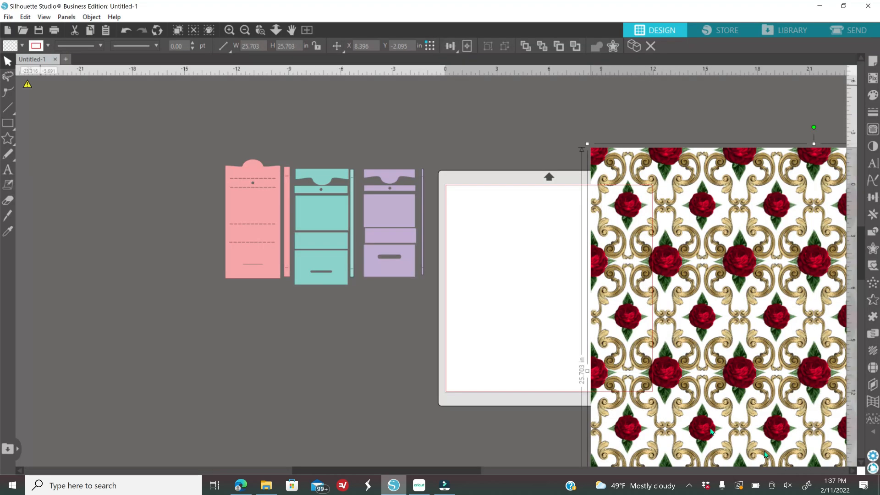
{"action": "left_click_drag", "start_coordinate": [597, 359], "coordinate": [522, 309]}
{"action": "left_click", "coordinate": [363, 142]}
{"action": "left_click", "coordinate": [244, 30]}
{"action": "left_click_drag", "start_coordinate": [642, 294], "coordinate": [691, 210]}
{"action": "left_click", "coordinate": [545, 228]}
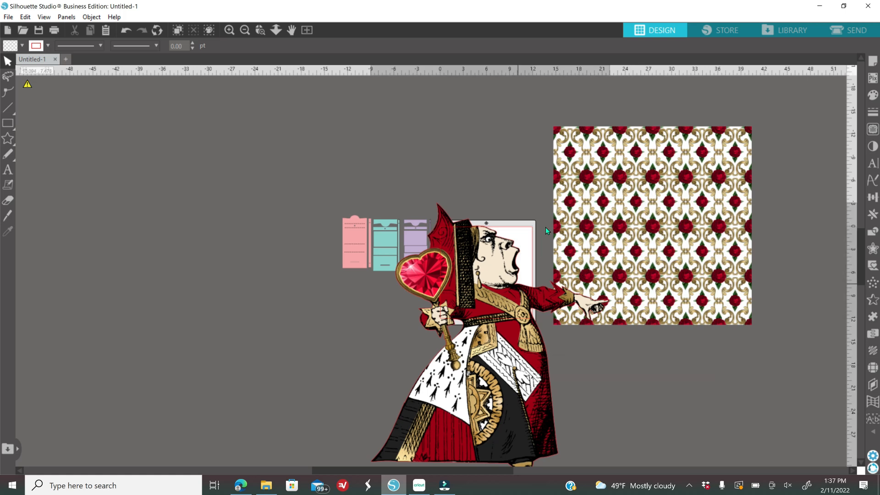
{"action": "left_click_drag", "start_coordinate": [613, 200], "coordinate": [442, 367]}
{"action": "left_click_drag", "start_coordinate": [411, 425], "coordinate": [497, 234]}
- Shrink the rose pattern to about 10 in and place the 10.615 x 11.878 in Queen on the mat
{"action": "left_click", "coordinate": [649, 191]}
{"action": "left_click_drag", "start_coordinate": [755, 124], "coordinate": [635, 248]}
{"action": "left_click_drag", "start_coordinate": [598, 300], "coordinate": [594, 254]}
{"action": "left_click_drag", "start_coordinate": [500, 250], "coordinate": [670, 251]}
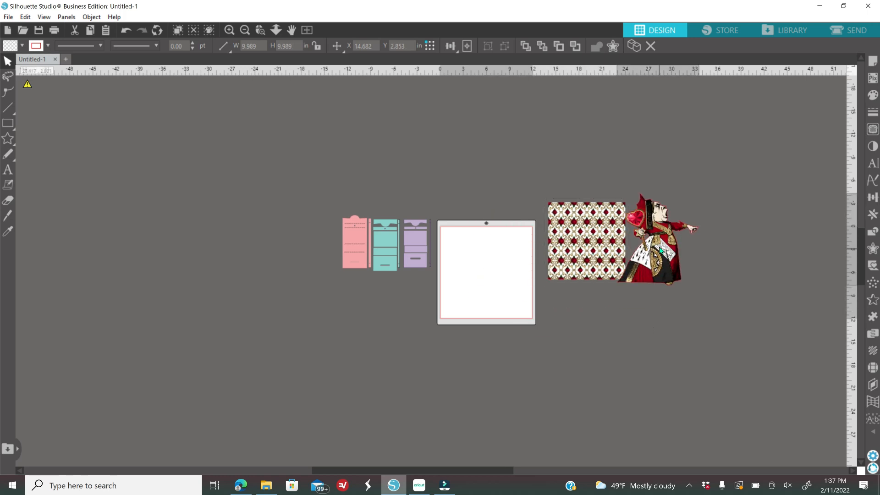
{"action": "left_click", "coordinate": [229, 29]}
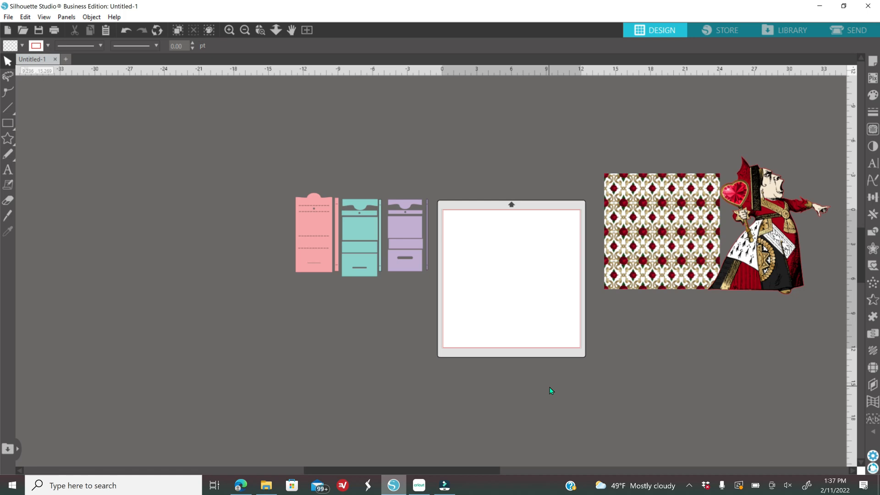
{"action": "left_click_drag", "start_coordinate": [764, 213], "coordinate": [516, 265]}
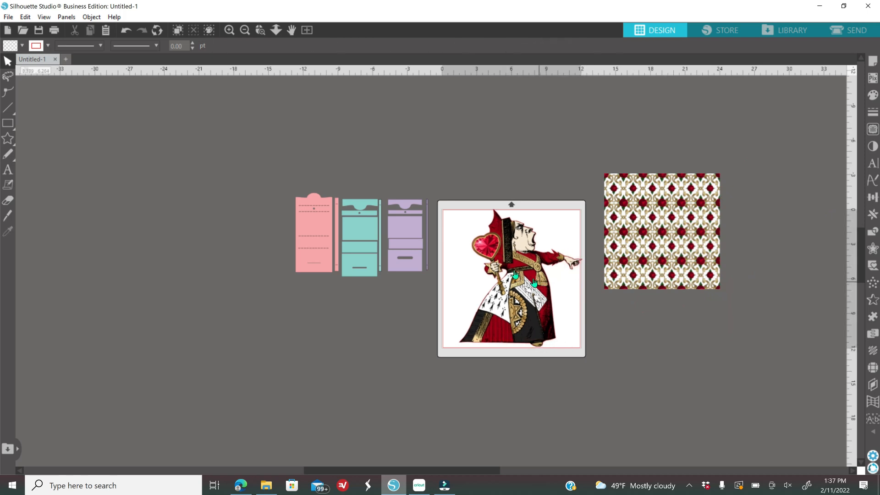
{"action": "left_click", "coordinate": [228, 31]}
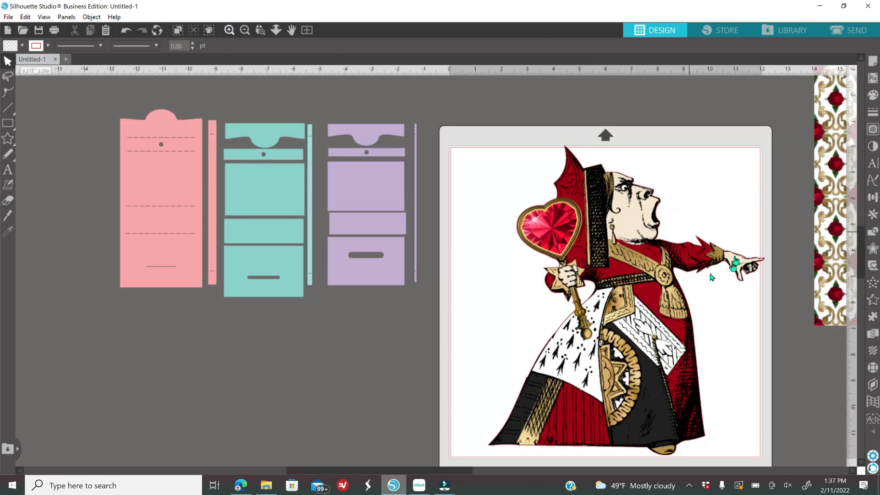
{"action": "left_click", "coordinate": [608, 254]}
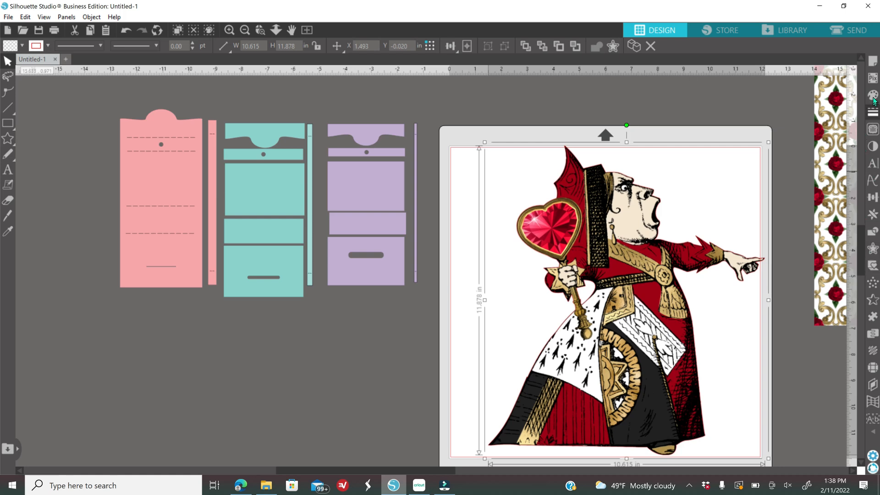
- Check the Line Style colour options, then drag the Queen image off the mat to the right
{"action": "left_click", "coordinate": [873, 114]}
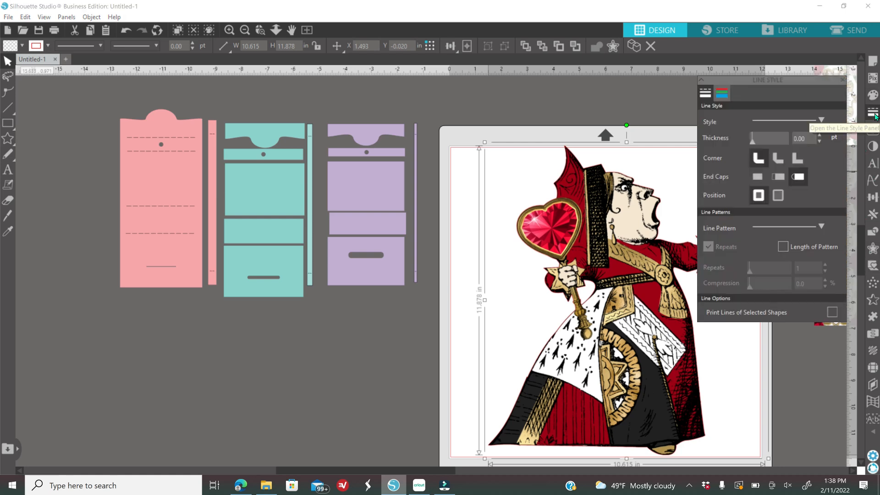
{"action": "left_click", "coordinate": [723, 97]}
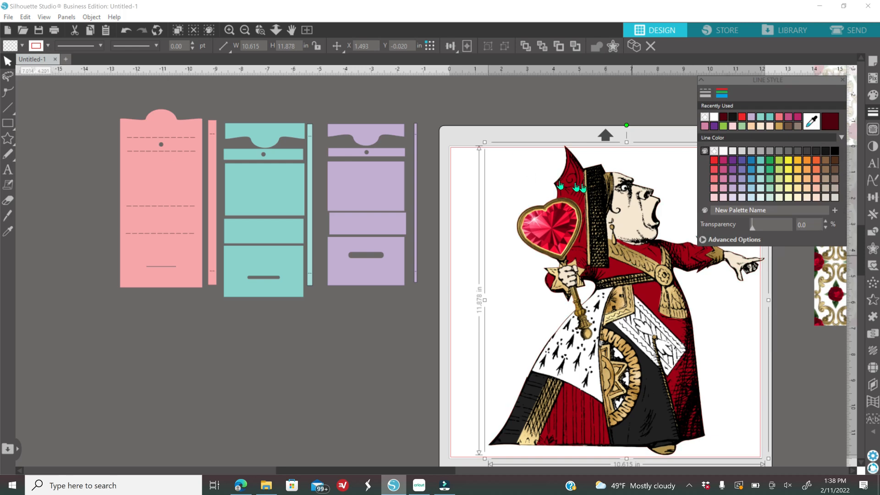
{"action": "left_click", "coordinate": [843, 79]}
{"action": "left_click_drag", "start_coordinate": [622, 254], "coordinate": [871, 194]}
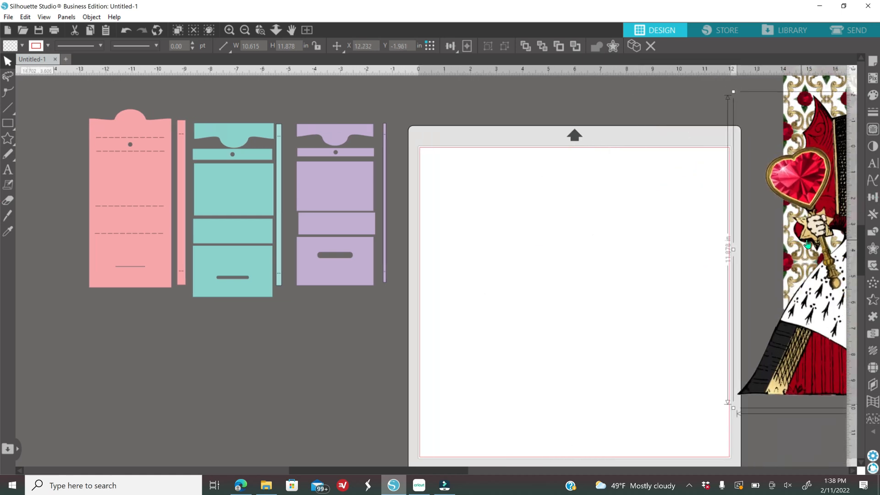
{"action": "left_click_drag", "start_coordinate": [806, 239], "coordinate": [821, 238]}
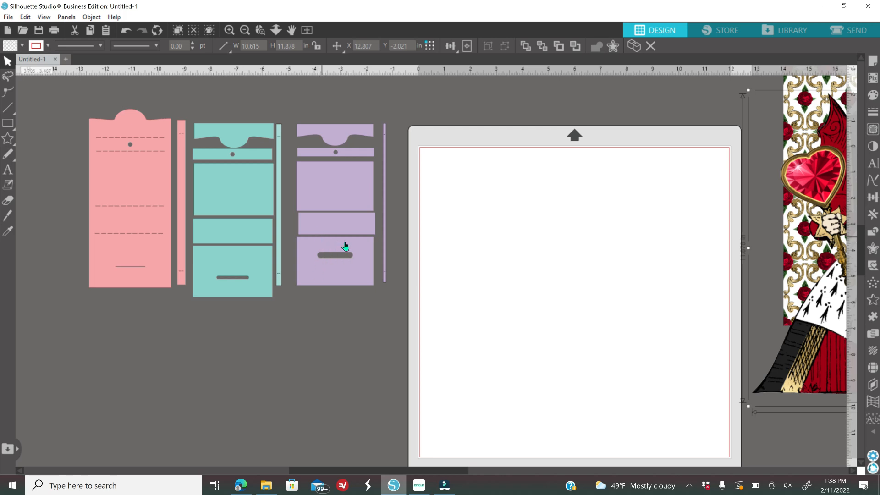
- Duplicate the bottom purple piece onto the mat's left edge and place the purple strip above it
{"action": "right_click", "coordinate": [338, 266]}
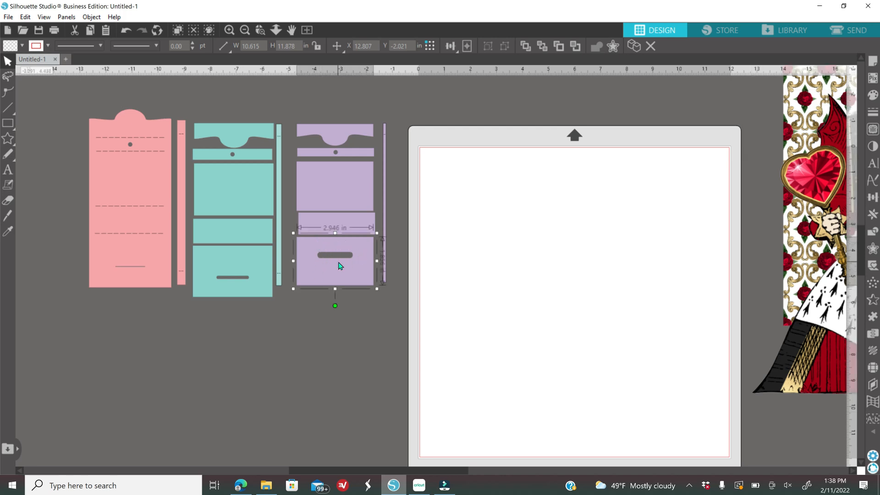
{"action": "left_click", "coordinate": [368, 279]}
{"action": "left_click_drag", "start_coordinate": [344, 277], "coordinate": [431, 281]}
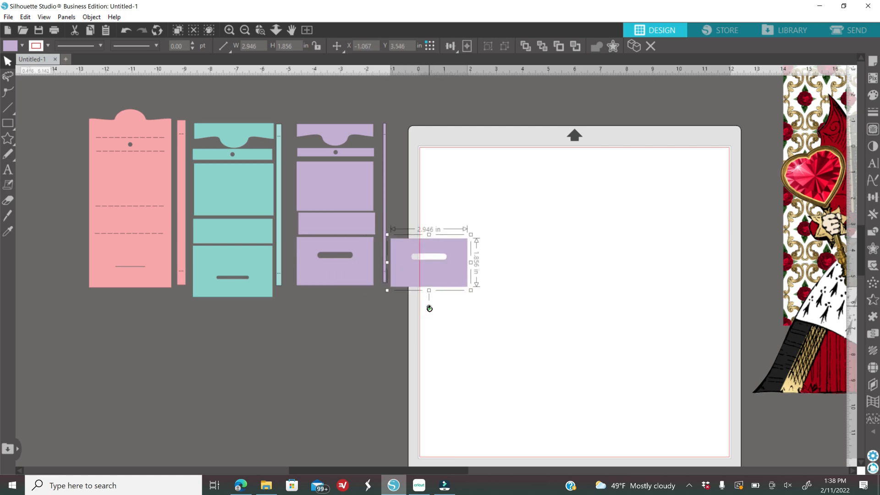
{"action": "left_click_drag", "start_coordinate": [430, 307], "coordinate": [431, 219]}
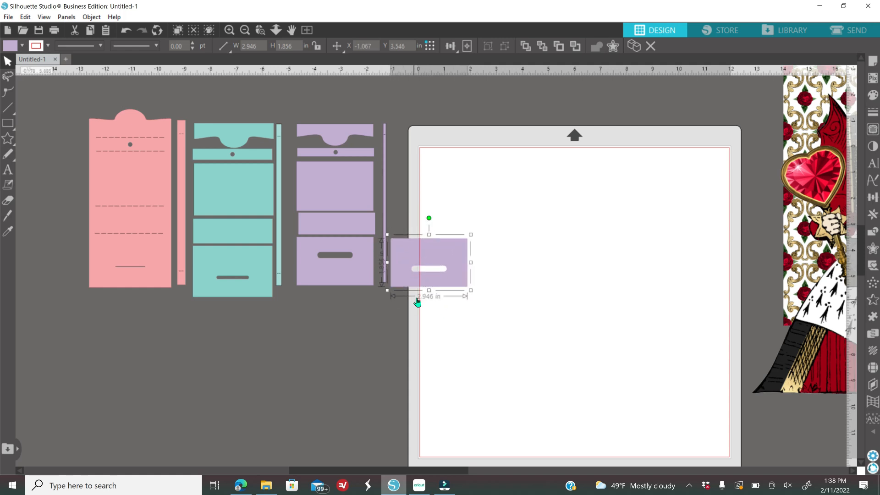
{"action": "left_click", "coordinate": [337, 348]}
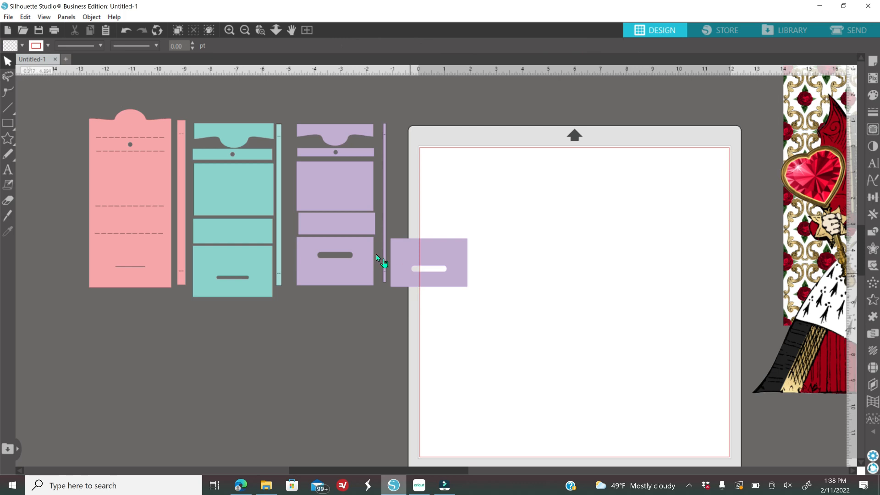
{"action": "left_click_drag", "start_coordinate": [347, 234], "coordinate": [418, 230]}
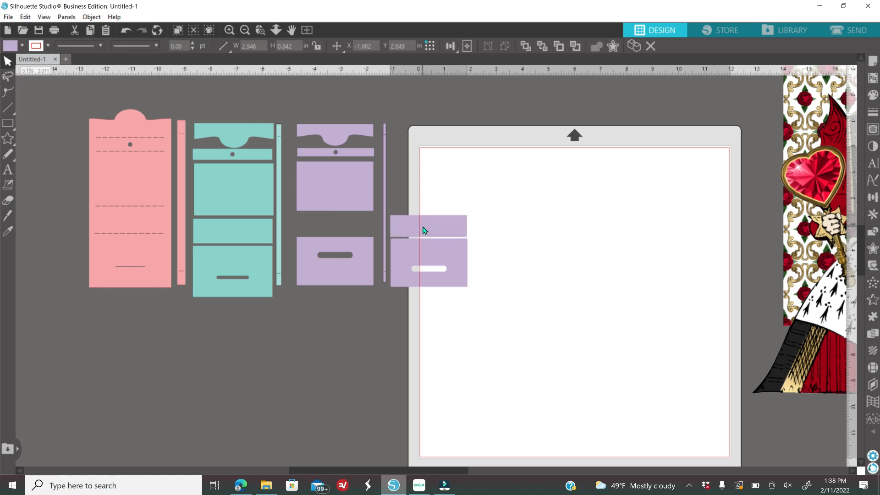
- Duplicate the third purple rectangle and stack the copy on top at the mat's edge
{"action": "left_click", "coordinate": [336, 204]}
{"action": "right_click", "coordinate": [336, 204]}
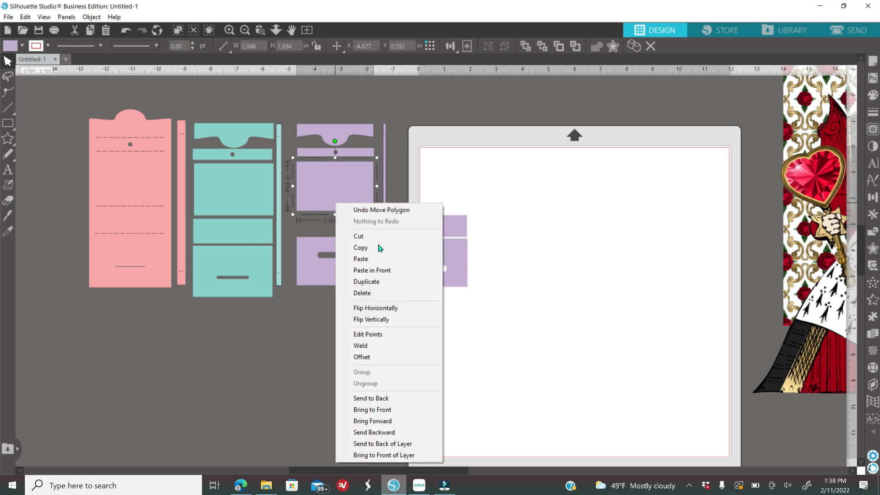
{"action": "left_click", "coordinate": [377, 283]}
{"action": "left_click_drag", "start_coordinate": [336, 191], "coordinate": [422, 194]}
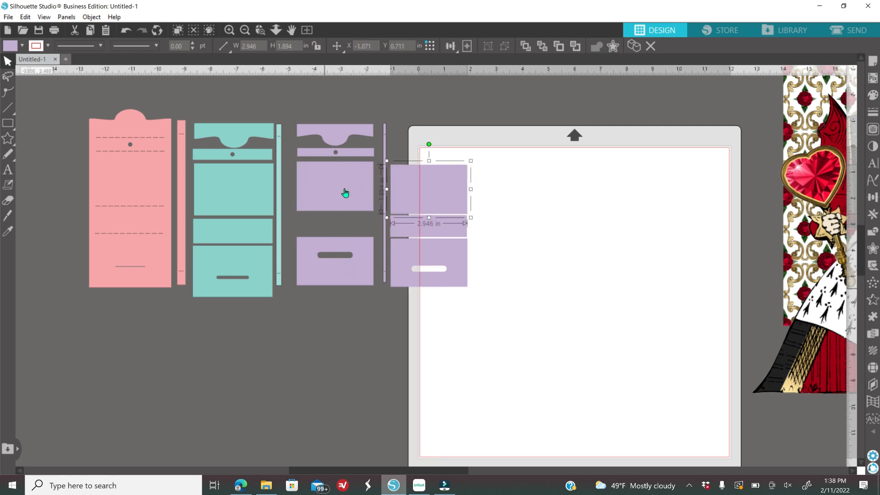
- Move the original purple rectangle and dotted strip down, apart from the wavy top piece
{"action": "left_click_drag", "start_coordinate": [329, 197], "coordinate": [329, 222]}
{"action": "left_click", "coordinate": [337, 171]}
{"action": "left_click_drag", "start_coordinate": [358, 162], "coordinate": [359, 186]}
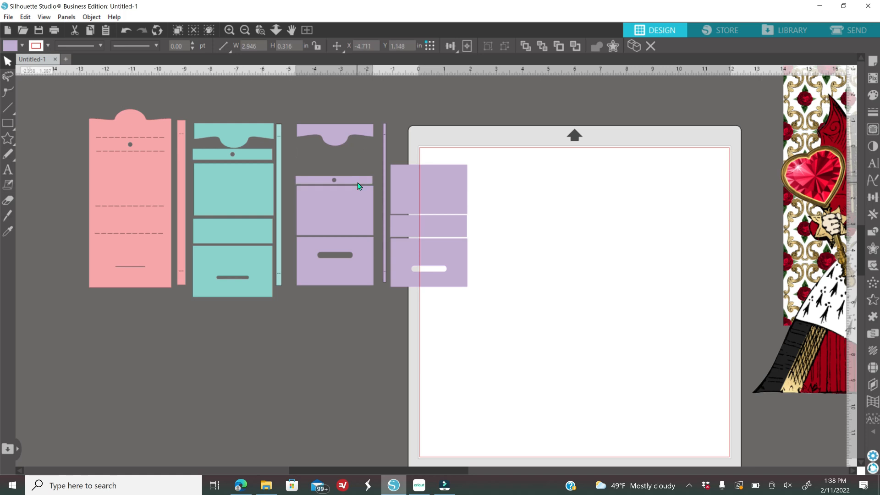
{"action": "left_click", "coordinate": [347, 135]}
- Bring the wavy purple piece to the front and give it a black outline
{"action": "right_click", "coordinate": [343, 137]}
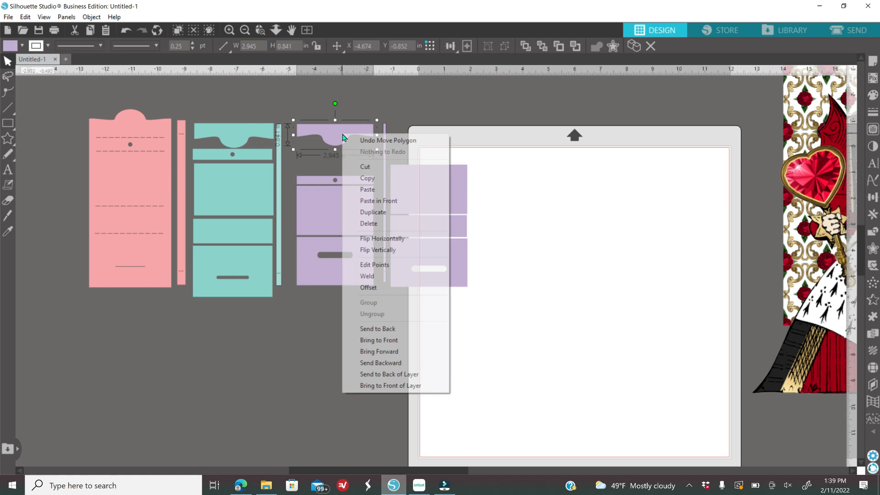
{"action": "left_click", "coordinate": [391, 341]}
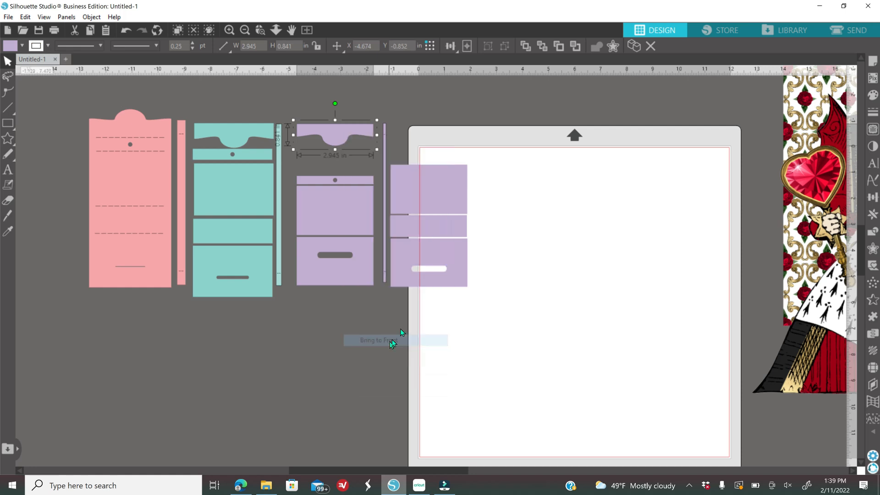
{"action": "left_click", "coordinate": [876, 116]}
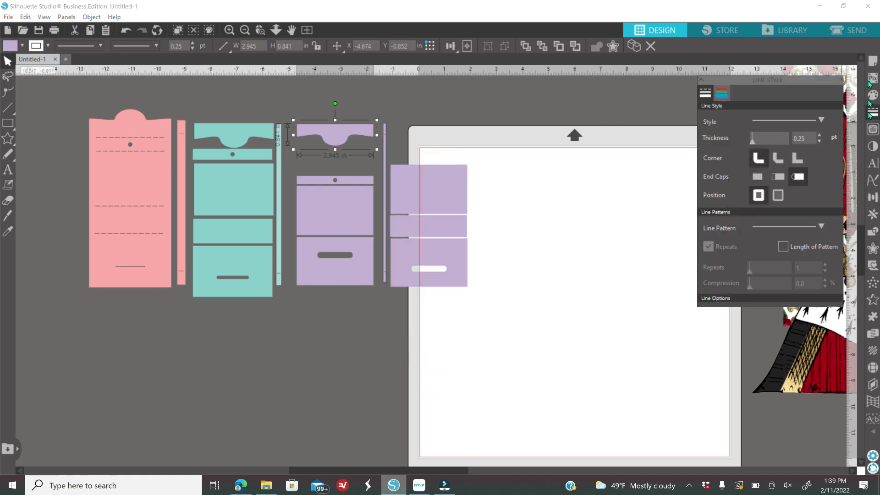
{"action": "left_click", "coordinate": [723, 94]}
{"action": "left_click", "coordinate": [733, 117]}
- Nudge the curved flap into place over the top of the purple holder's bottom panel
{"action": "left_click", "coordinate": [230, 30]}
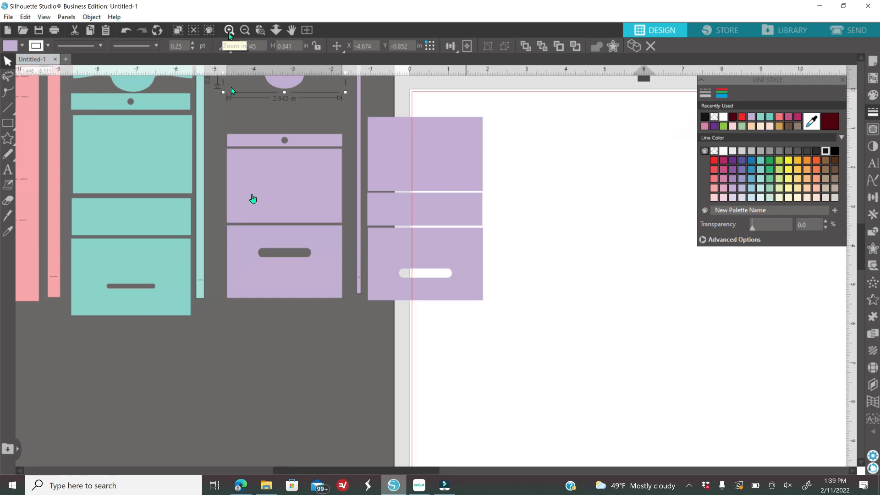
{"action": "scroll", "coordinate": [310, 394], "scroll_direction": "up", "scroll_amount": 2}
{"action": "scroll", "coordinate": [312, 398], "scroll_direction": "up", "scroll_amount": 2}
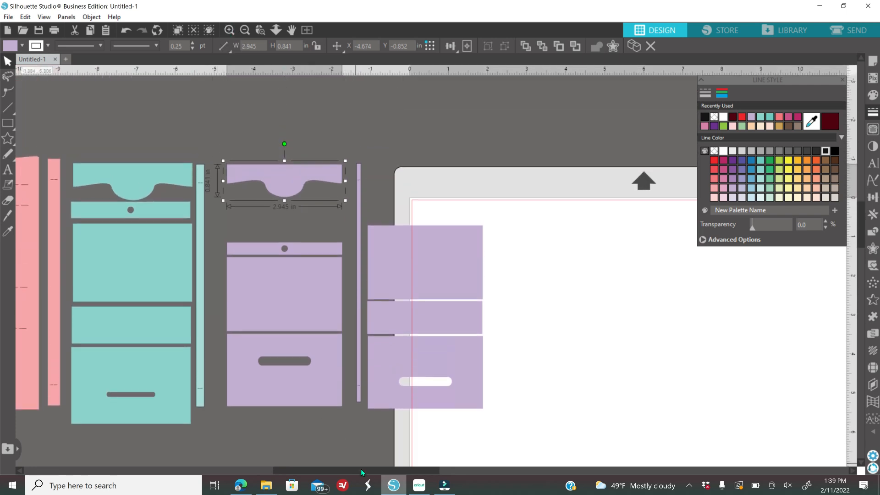
{"action": "left_click_drag", "start_coordinate": [360, 471], "coordinate": [328, 470]}
{"action": "left_click_drag", "start_coordinate": [355, 185], "coordinate": [357, 371]}
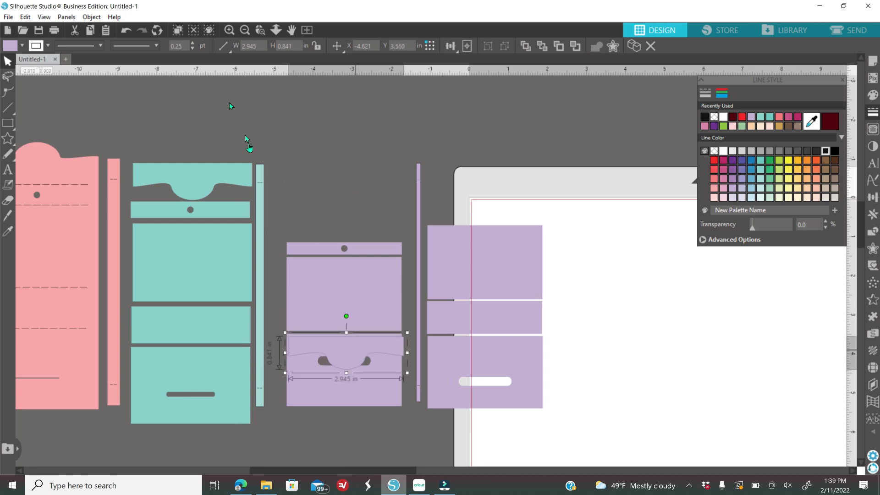
{"action": "left_click", "coordinate": [229, 30]}
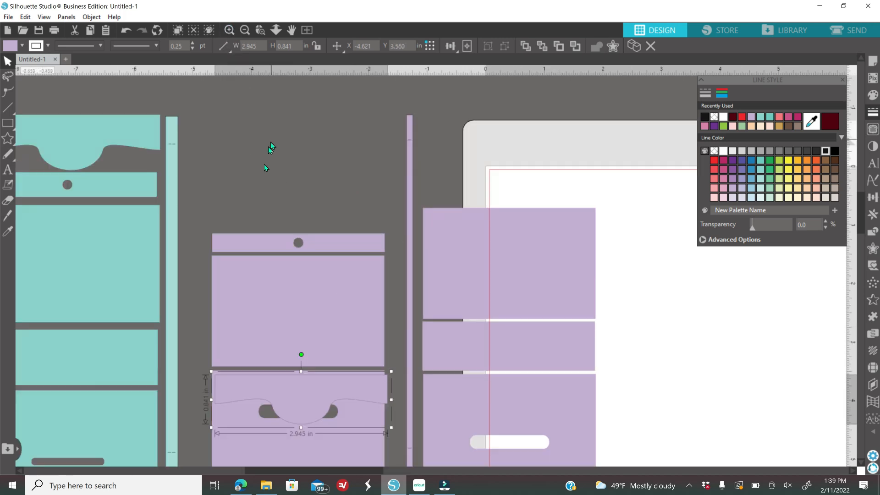
{"action": "scroll", "coordinate": [284, 173], "scroll_direction": "down", "scroll_amount": 3}
{"action": "left_click_drag", "start_coordinate": [369, 471], "coordinate": [340, 471]}
{"action": "left_click", "coordinate": [443, 410]}
{"action": "left_click_drag", "start_coordinate": [433, 310], "coordinate": [430, 306]}
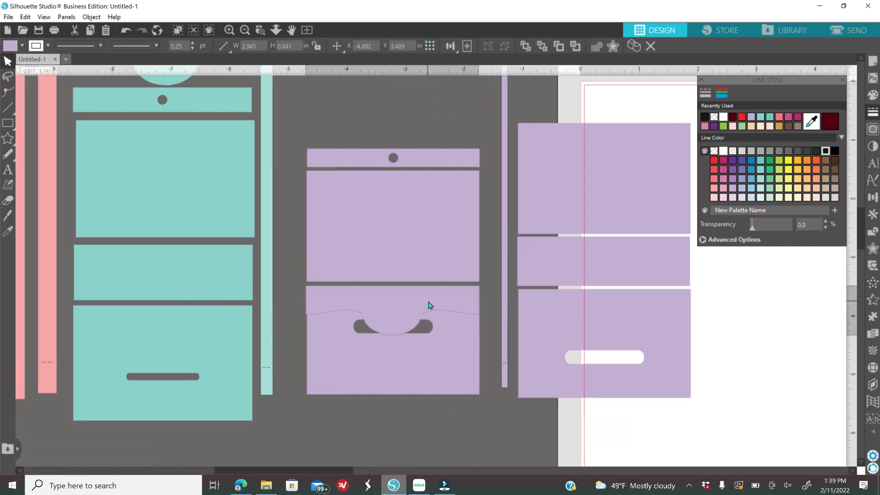
{"action": "left_click_drag", "start_coordinate": [430, 305], "coordinate": [430, 305]}
{"action": "key", "text": "Right"}
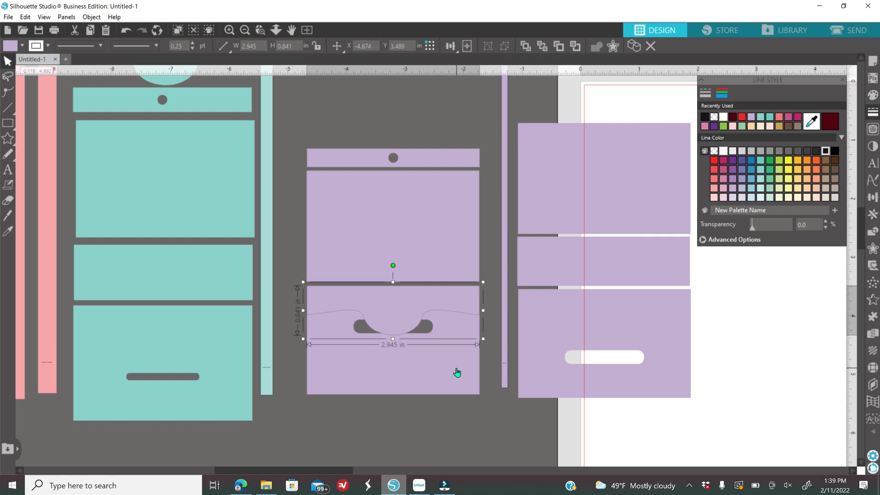
{"action": "key", "text": "Right"}
- Deselect and zoom out twice to show all the purse pieces and mat
{"action": "left_click", "coordinate": [467, 422]}
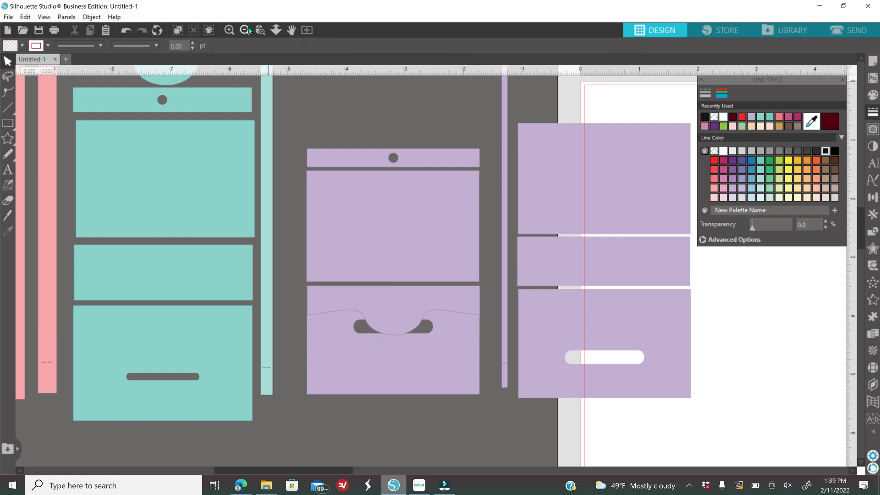
{"action": "left_click", "coordinate": [245, 31]}
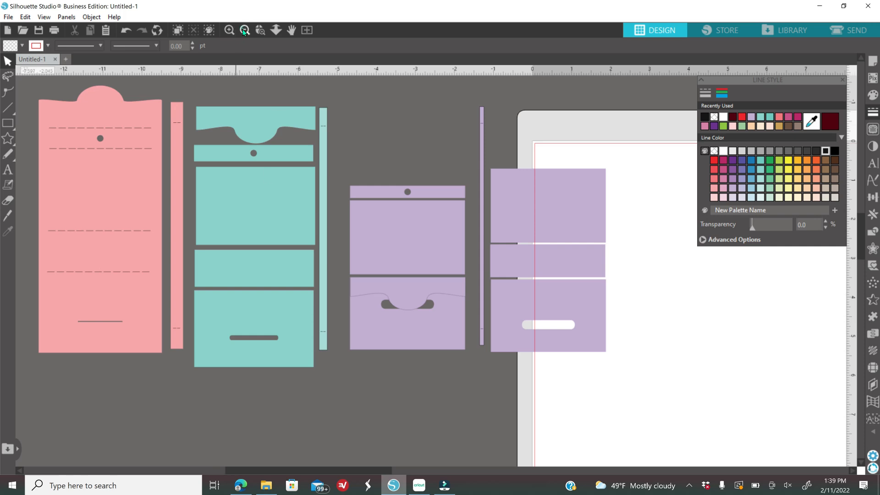
{"action": "left_click", "coordinate": [245, 31]}
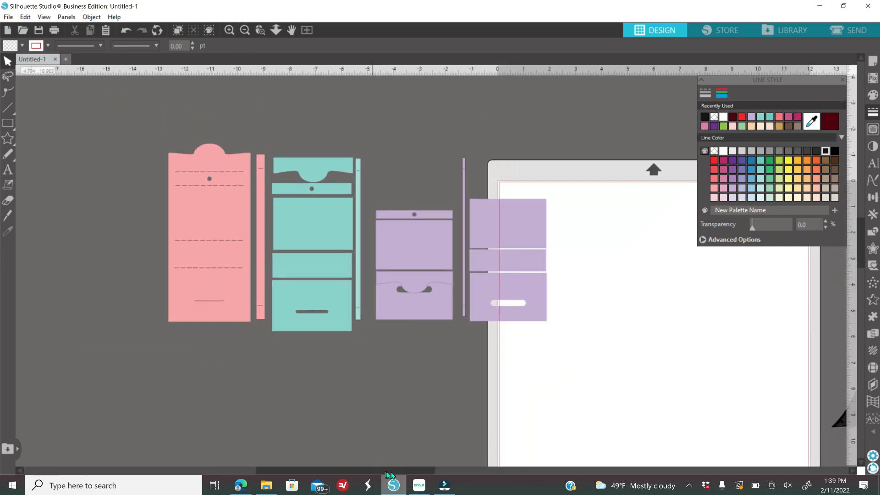
- Move the rose-pattern square onto the mat and send it to the back
{"action": "left_click_drag", "start_coordinate": [387, 472], "coordinate": [430, 473]}
{"action": "left_click_drag", "start_coordinate": [771, 274], "coordinate": [389, 343]}
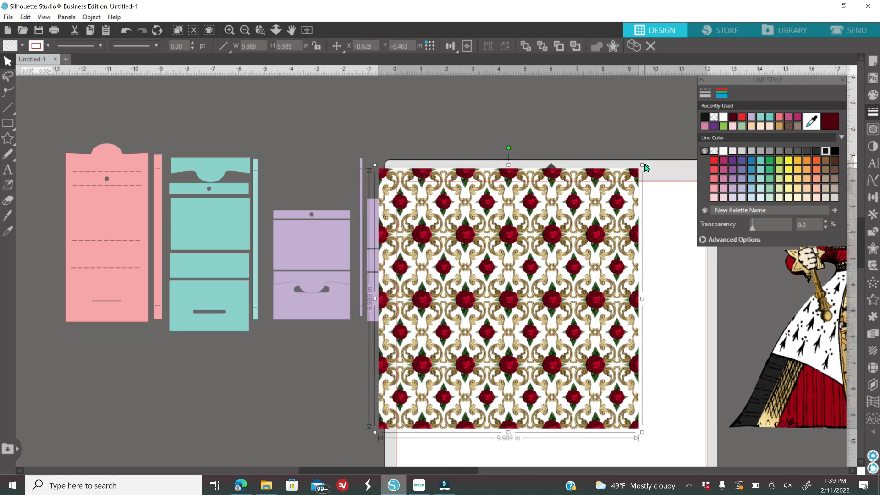
{"action": "left_click_drag", "start_coordinate": [641, 168], "coordinate": [637, 171]}
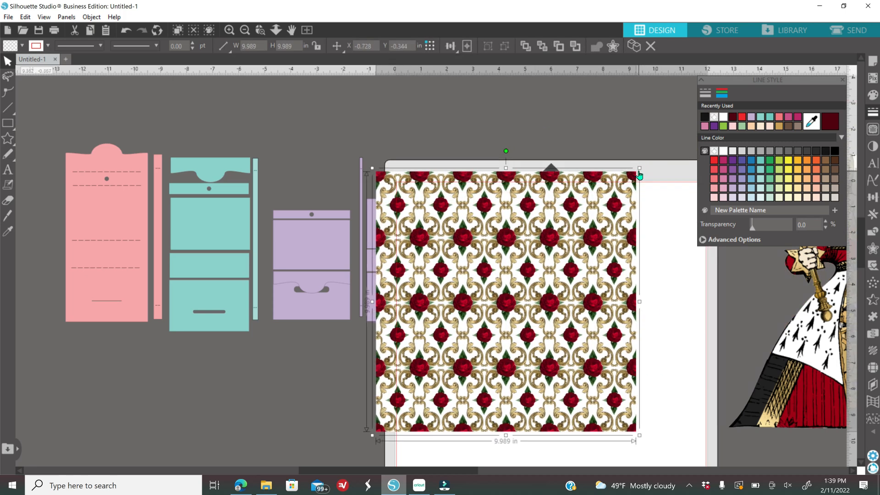
{"action": "right_click", "coordinate": [561, 229]}
{"action": "left_click", "coordinate": [606, 411]}
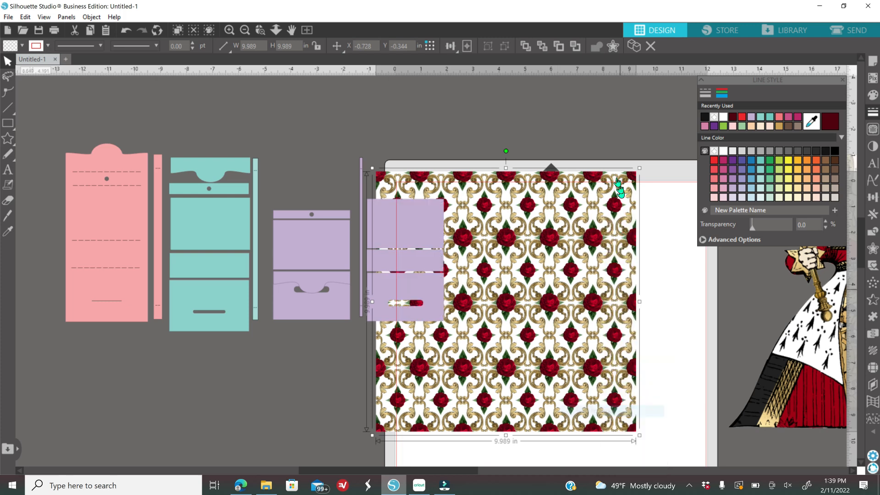
- Shrink the rose pattern to 6.789 in square and position it over the purple pieces
{"action": "left_click_drag", "start_coordinate": [616, 195], "coordinate": [557, 251]}
{"action": "left_click_drag", "start_coordinate": [492, 357], "coordinate": [387, 263]}
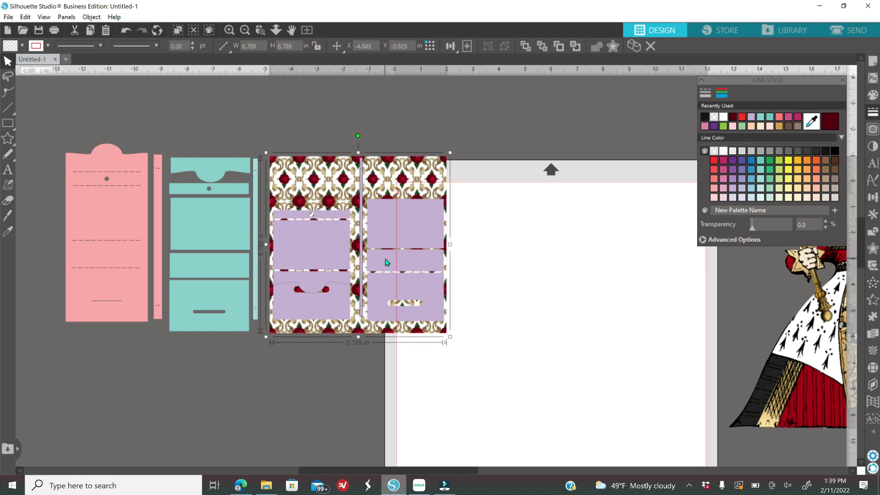
{"action": "left_click", "coordinate": [229, 30]}
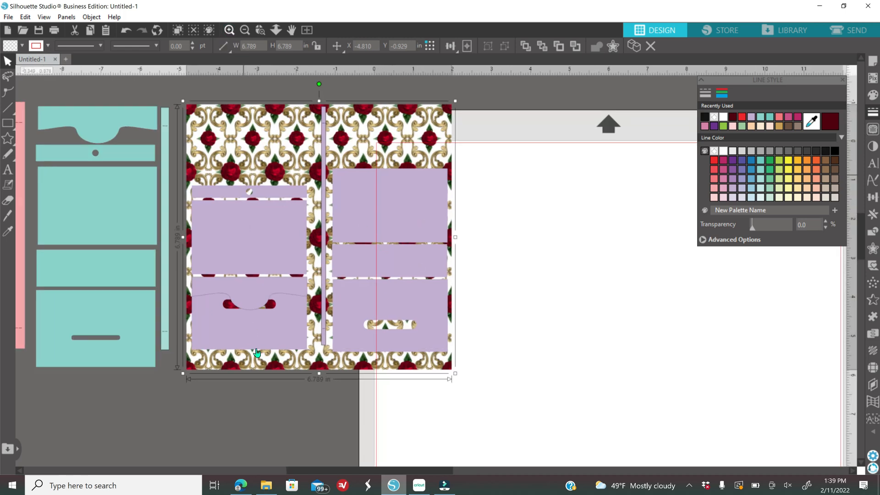
{"action": "left_click", "coordinate": [307, 407]}
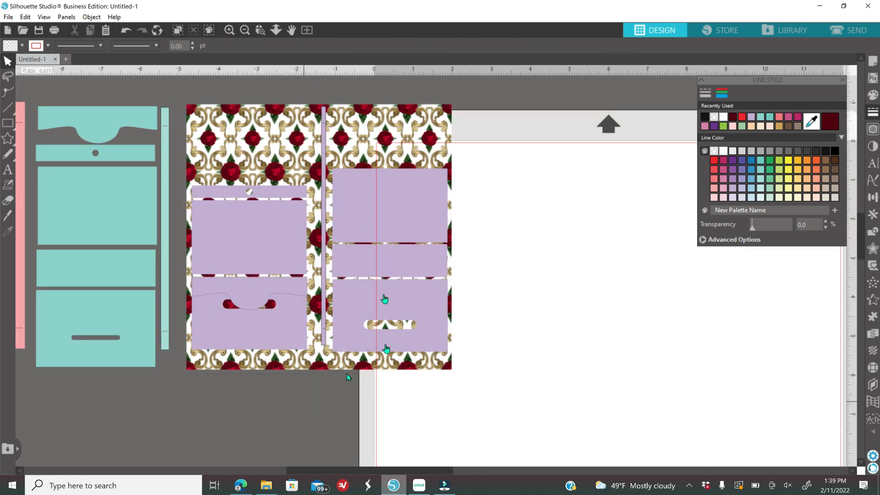
{"action": "left_click", "coordinate": [252, 143]}
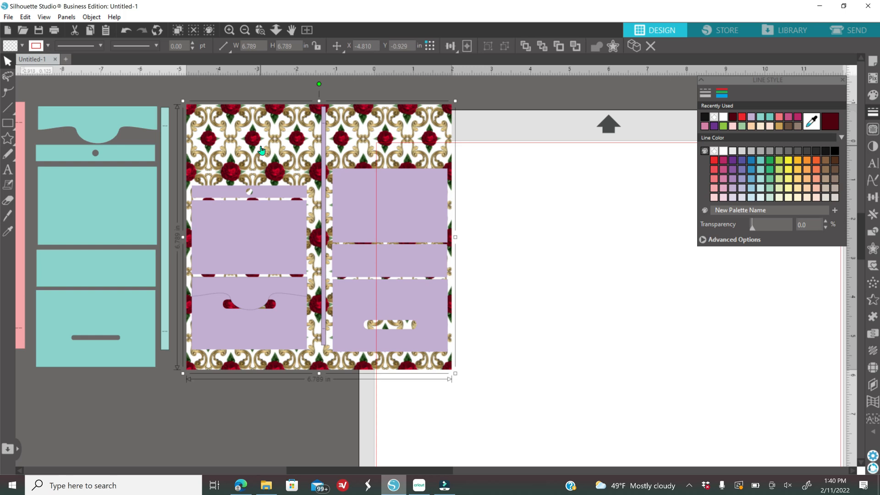
- Copy the rose-pattern square to keep a spare
{"action": "right_click", "coordinate": [261, 150]}
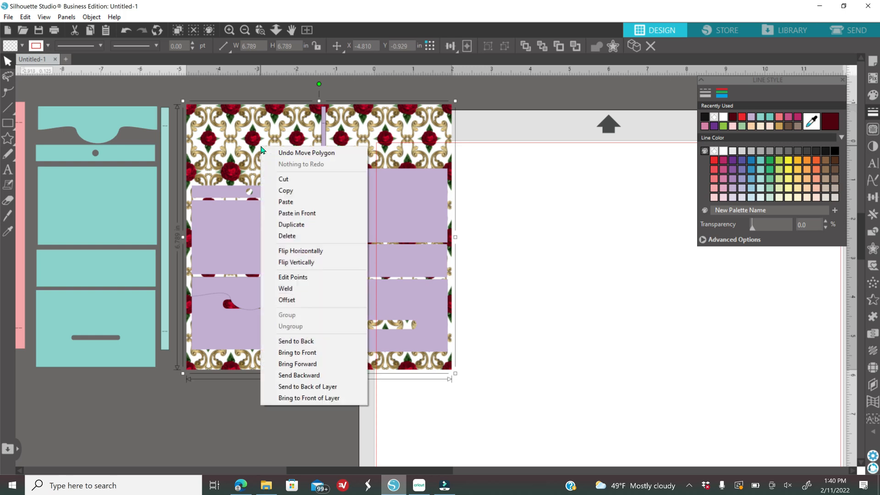
{"action": "left_click", "coordinate": [289, 195]}
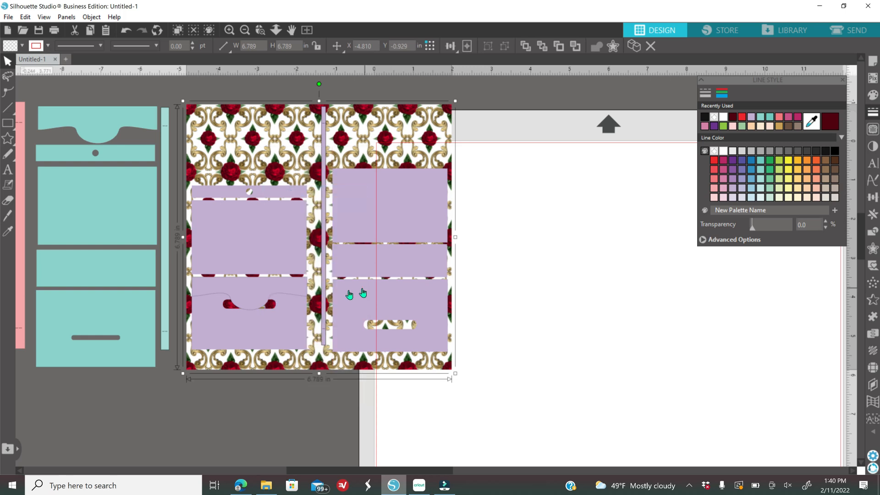
{"action": "left_click_drag", "start_coordinate": [358, 471], "coordinate": [337, 473]}
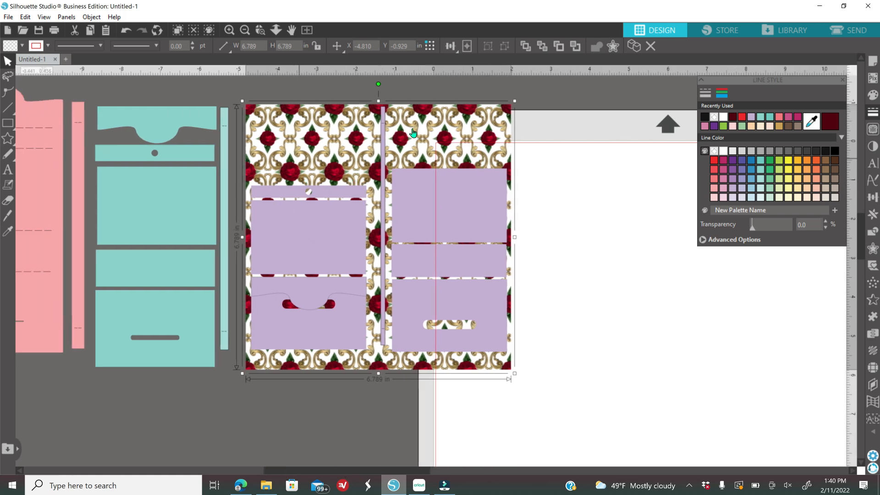
- Select the pattern with the purple strips and crop it to the purple pieces' shapes
{"action": "left_click", "coordinate": [230, 30]}
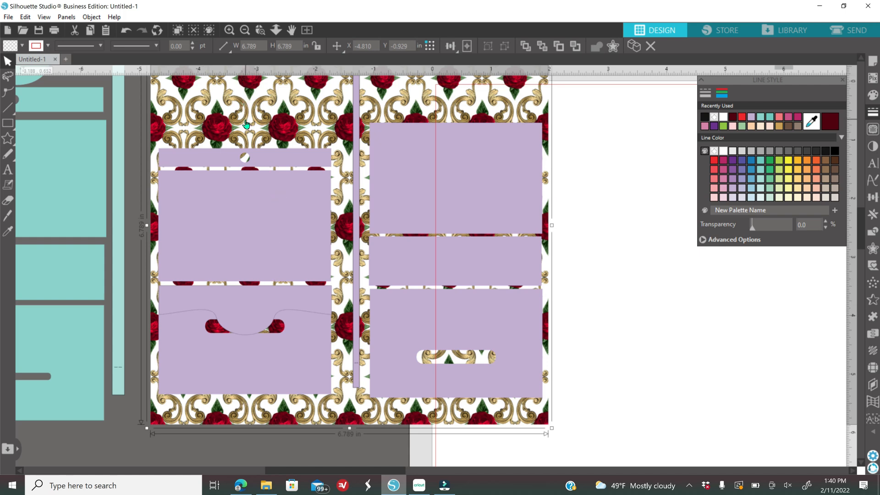
{"action": "left_click", "coordinate": [271, 161], "text": "shift"}
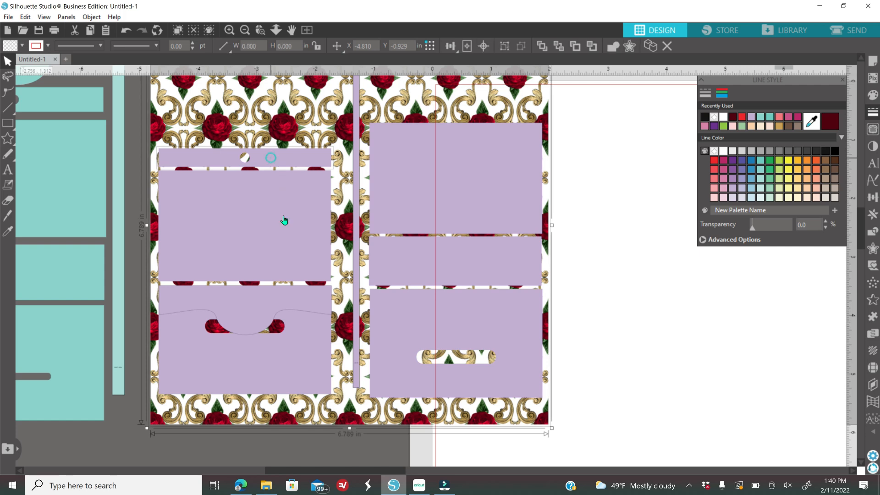
{"action": "left_click", "coordinate": [356, 308], "text": "shift"}
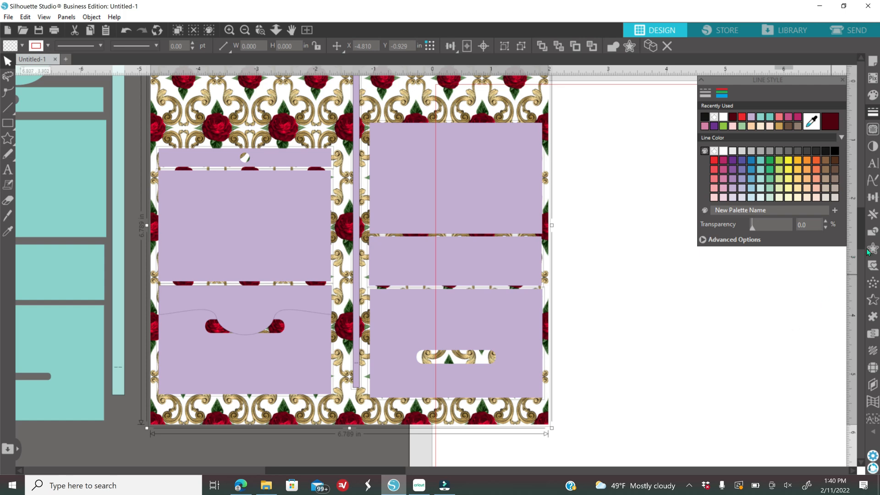
{"action": "left_click", "coordinate": [871, 235]}
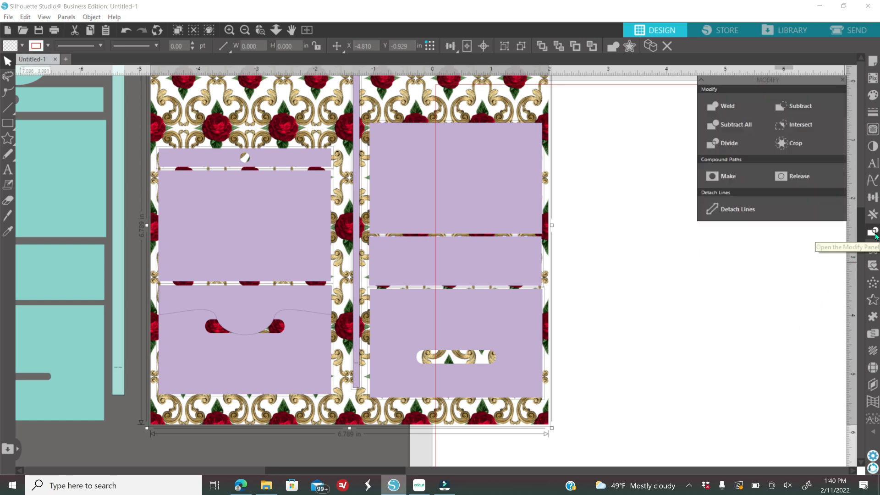
{"action": "left_click", "coordinate": [797, 143]}
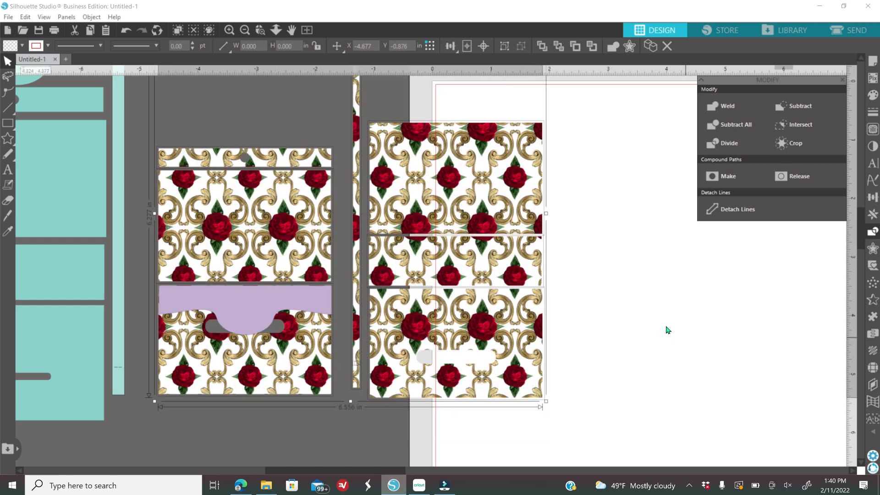
- Clear the selection and paste the copied rose pattern back in place
{"action": "right_click", "coordinate": [595, 241]}
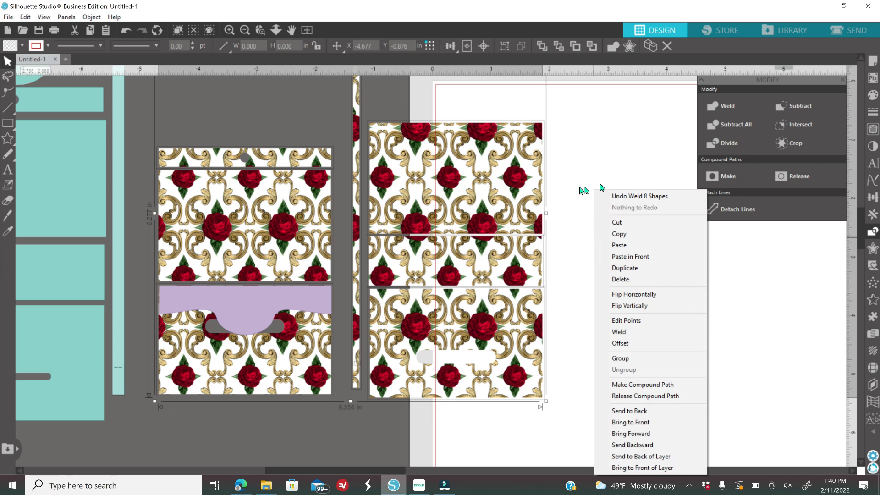
{"action": "left_click", "coordinate": [579, 158]}
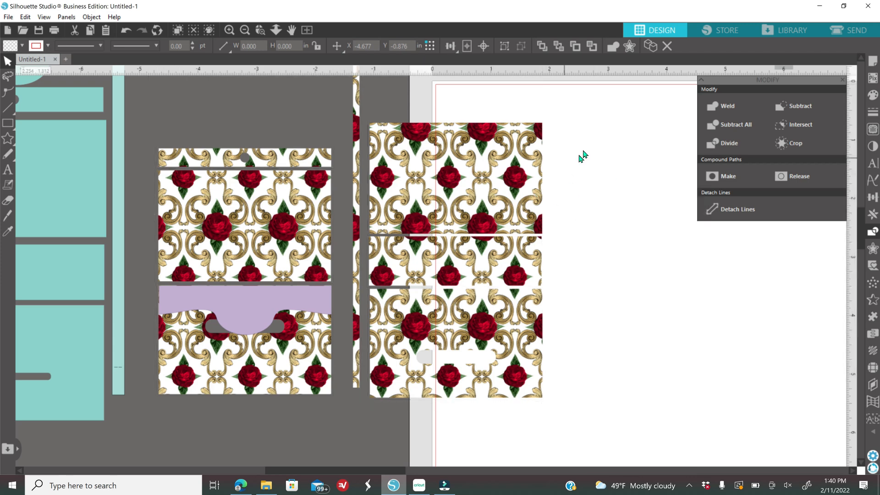
{"action": "right_click", "coordinate": [570, 210]}
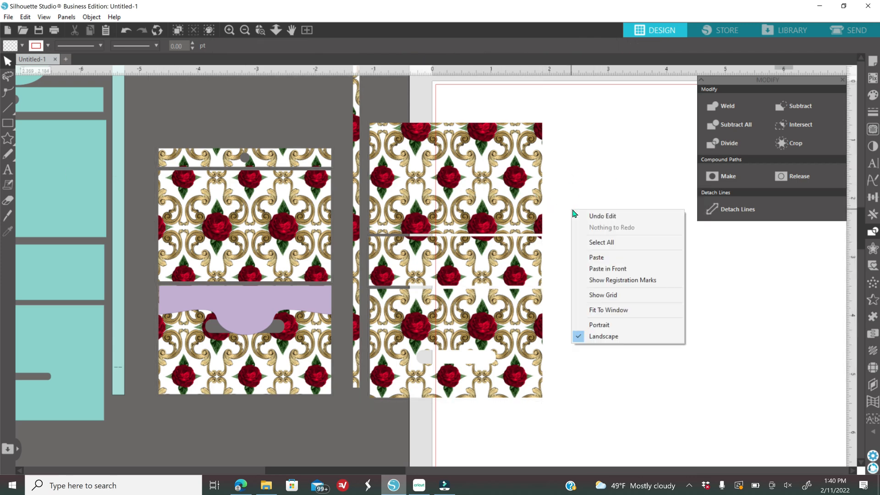
{"action": "left_click", "coordinate": [607, 269]}
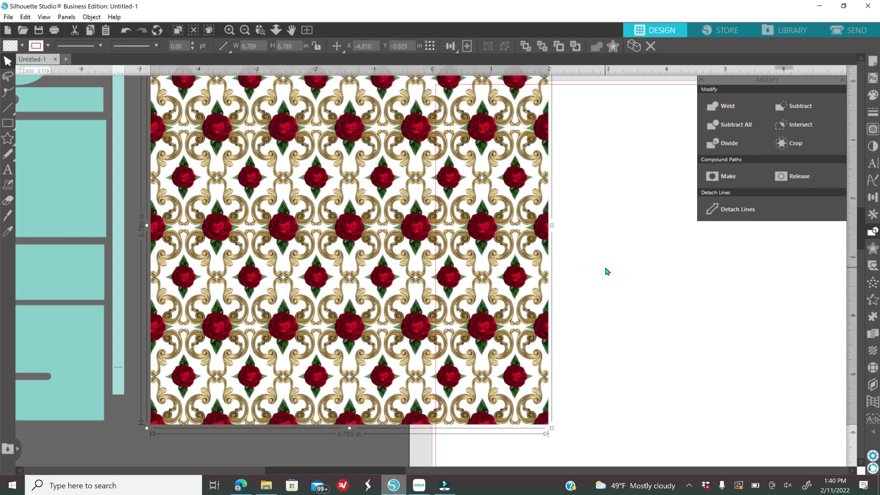
- Send the pasted pattern behind the curved flap and crop it to the flap's shape
{"action": "right_click", "coordinate": [612, 229]}
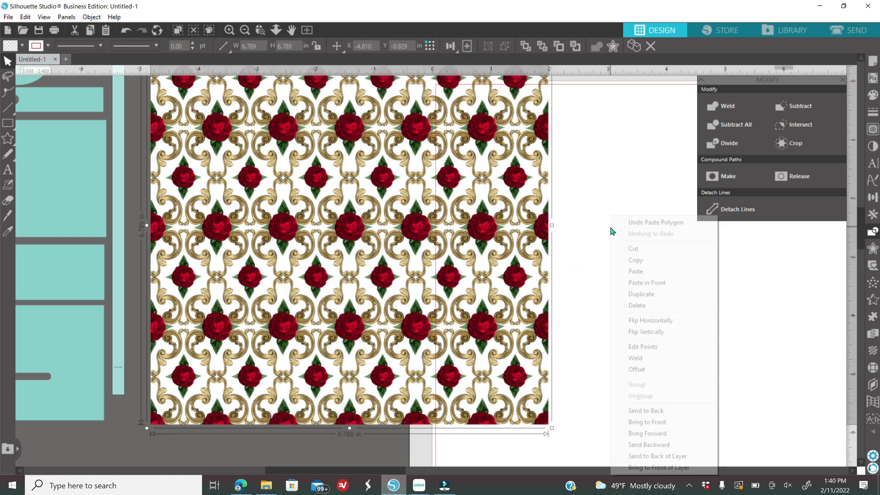
{"action": "left_click", "coordinate": [664, 412]}
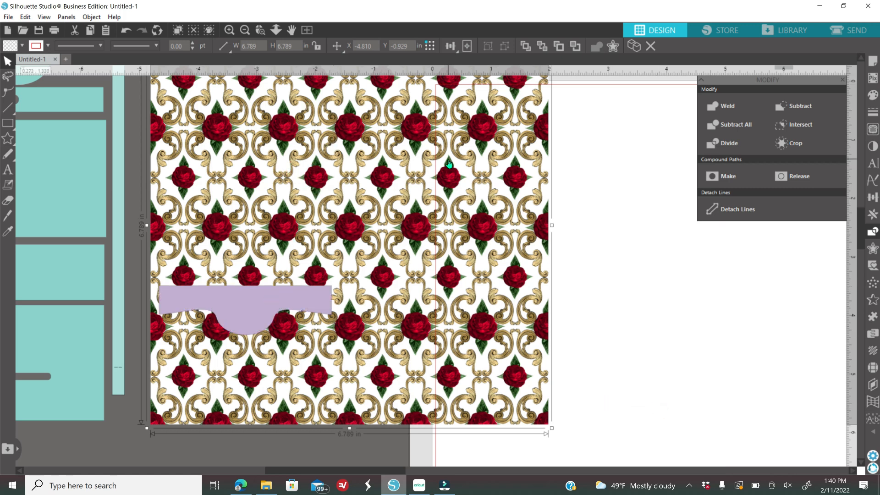
{"action": "left_click", "coordinate": [274, 307], "text": "shift"}
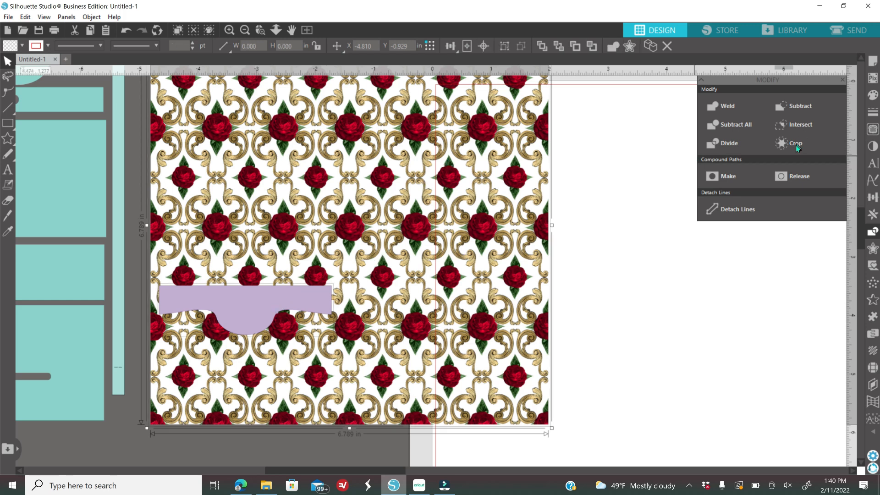
{"action": "left_click", "coordinate": [796, 145]}
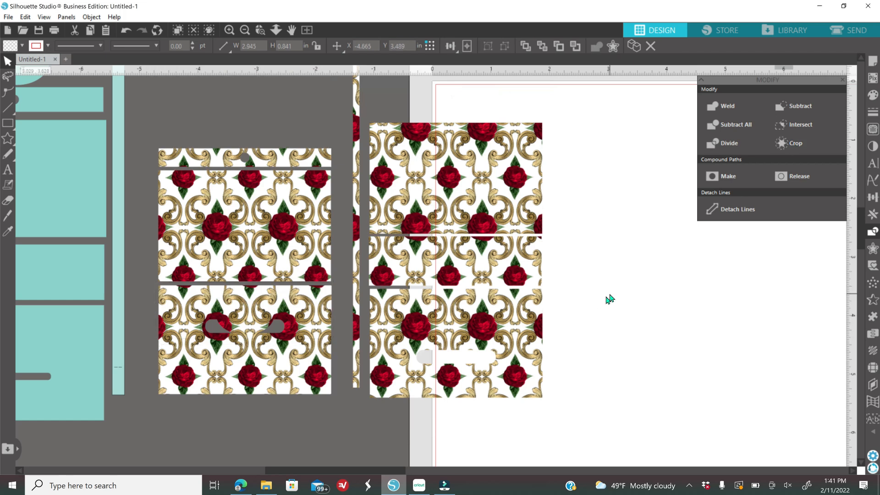
- Deselect, close the Modify panel and zoom out twice to show every purse piece
{"action": "left_click", "coordinate": [610, 294]}
{"action": "mouse_move", "coordinate": [260, 309]}
{"action": "left_mouse_down"}
{"action": "mouse_move", "coordinate": [274, 292]}
{"action": "mouse_move", "coordinate": [282, 106]}
{"action": "mouse_move", "coordinate": [271, 325]}
{"action": "mouse_move", "coordinate": [261, 310]}
{"action": "left_mouse_up"}
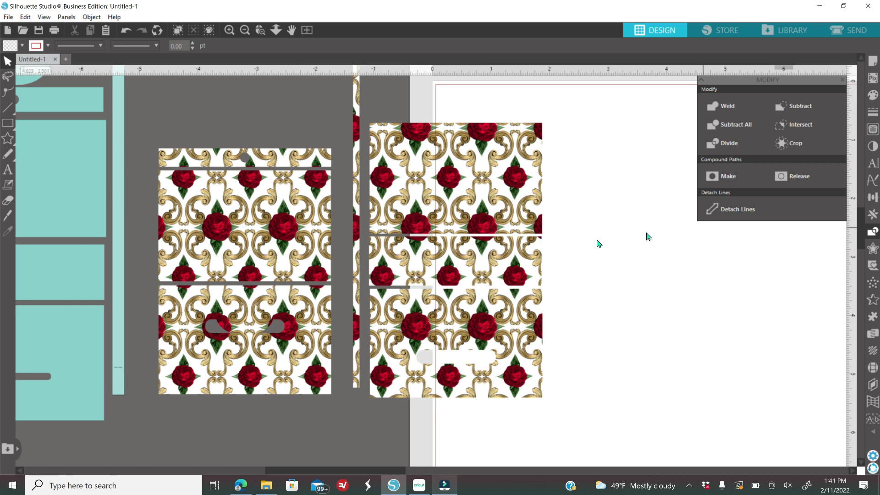
{"action": "left_click", "coordinate": [842, 81]}
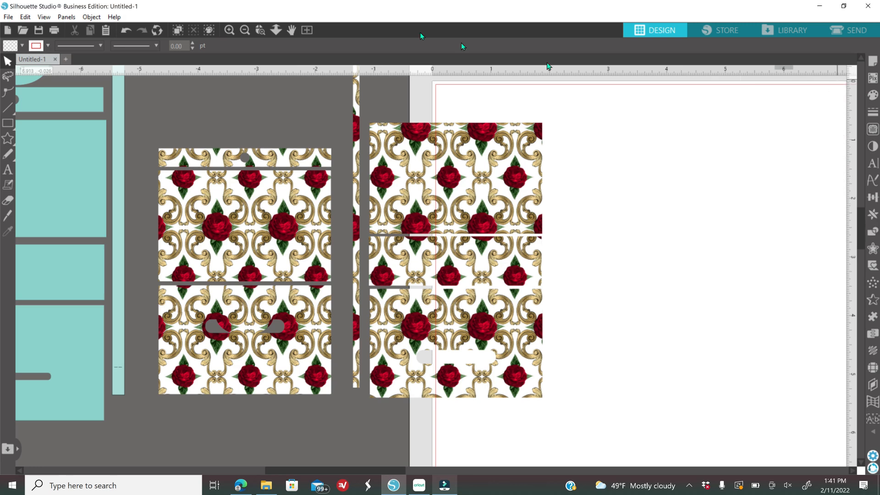
{"action": "left_click", "coordinate": [246, 30]}
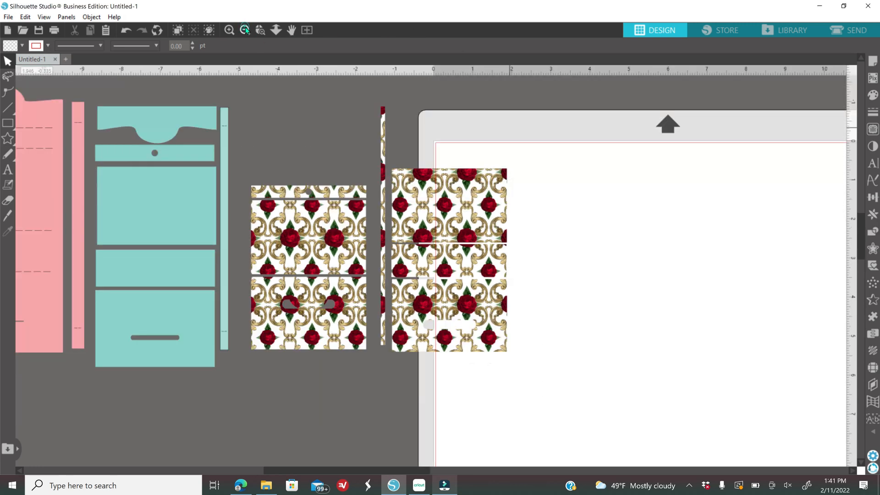
{"action": "left_click", "coordinate": [246, 30]}
- Move the Queen of Hearts image onto the rose panel, shrinking it to about 3.009 × 3.367 in
{"action": "left_click_drag", "start_coordinate": [824, 398], "coordinate": [549, 368]}
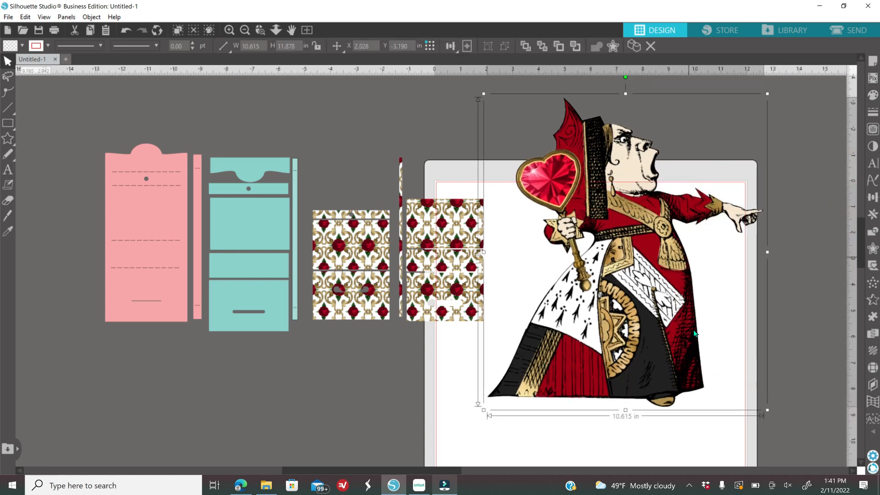
{"action": "left_click", "coordinate": [871, 115]}
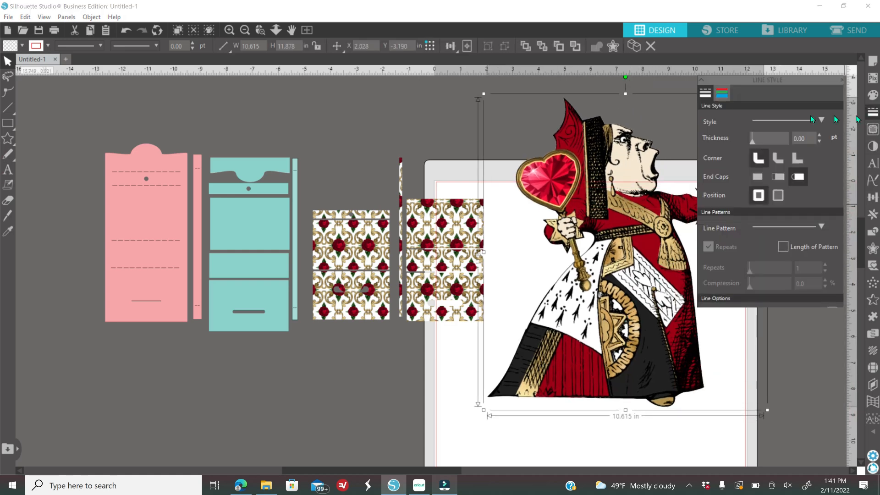
{"action": "key", "text": "Escape"}
{"action": "left_click_drag", "start_coordinate": [579, 183], "coordinate": [542, 180]}
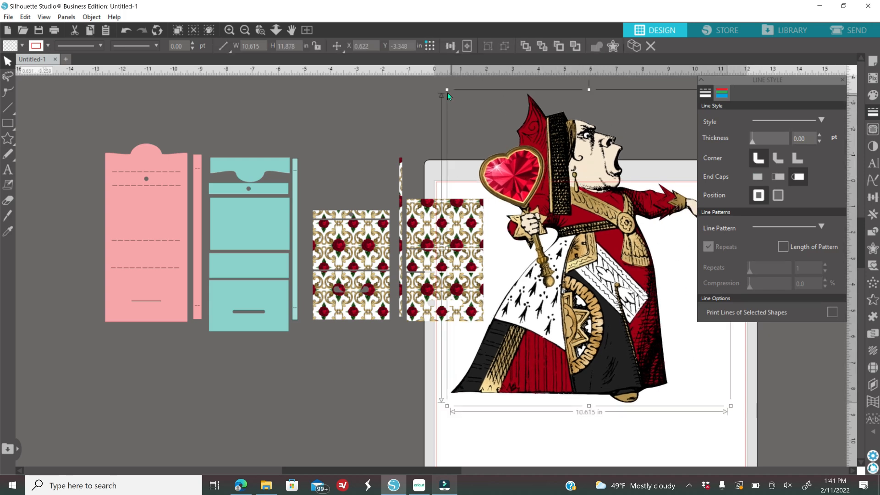
{"action": "left_click_drag", "start_coordinate": [447, 90], "coordinate": [642, 399]}
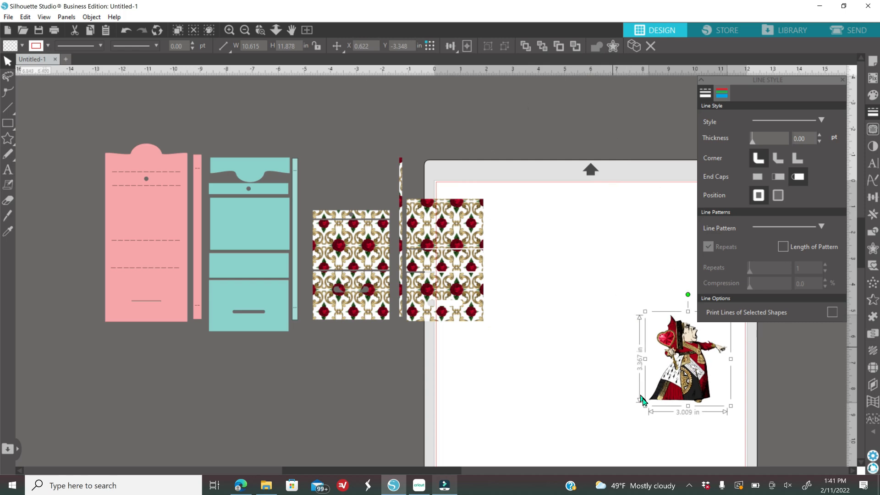
{"action": "left_click_drag", "start_coordinate": [338, 471], "coordinate": [353, 472]}
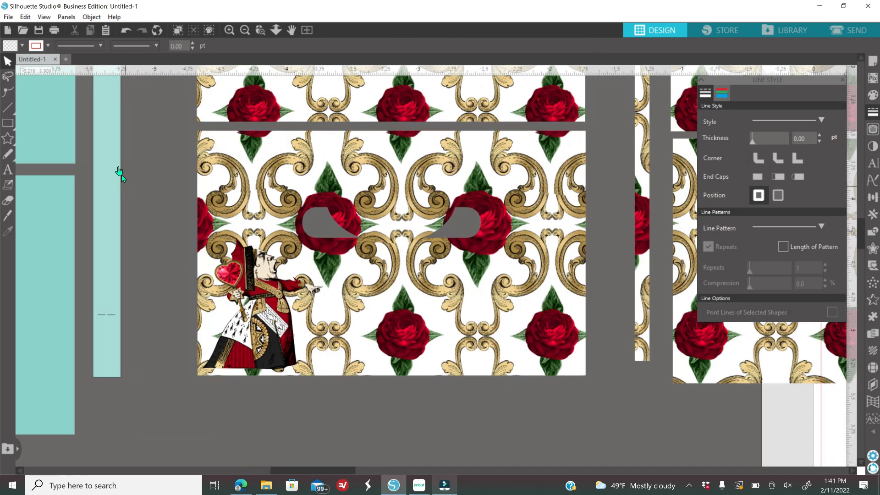
- Type the birthday child's name in Molista Script text below the rose-pattern panel
{"action": "left_click", "coordinate": [8, 173]}
{"action": "left_click", "coordinate": [874, 165]}
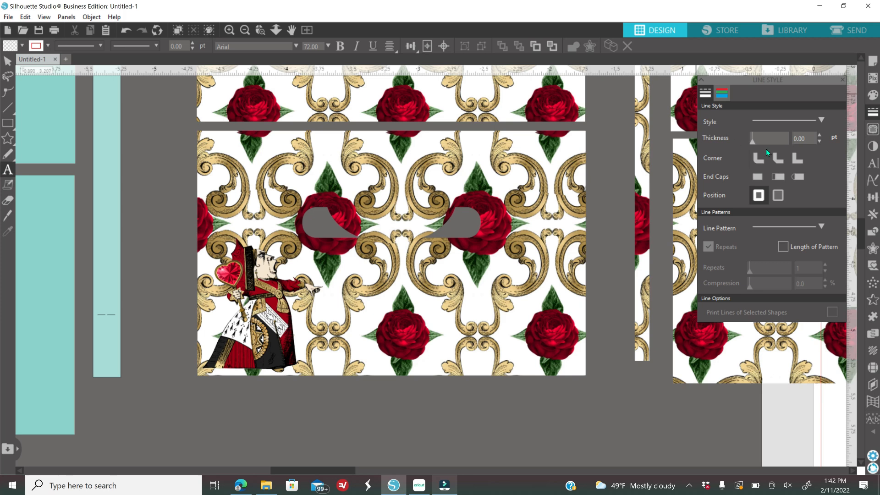
{"action": "left_click", "coordinate": [874, 164]}
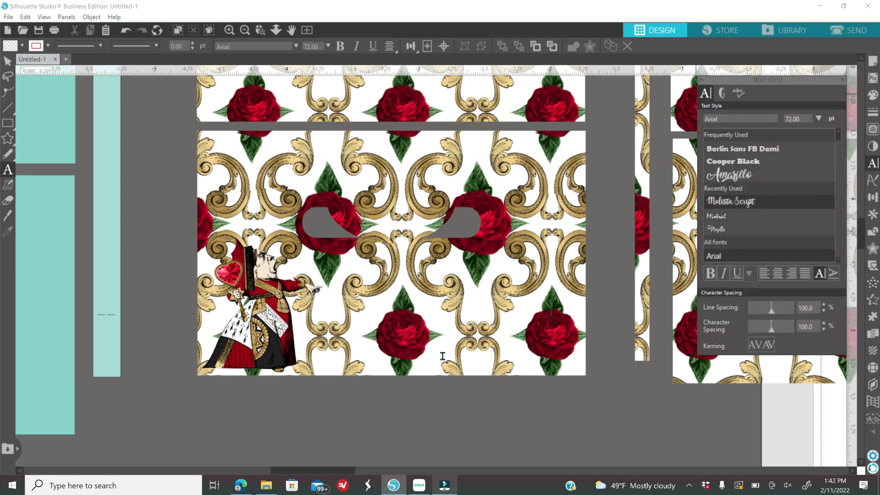
{"action": "left_click", "coordinate": [327, 415]}
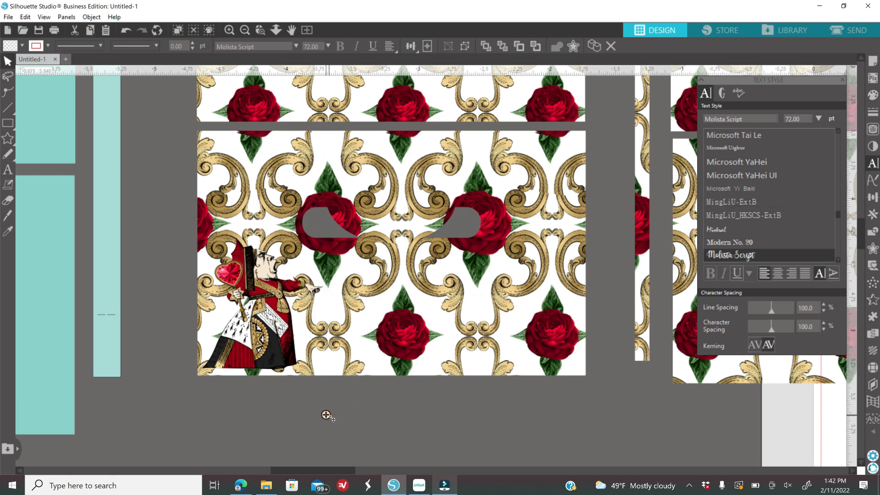
{"action": "type", "text": "A"}
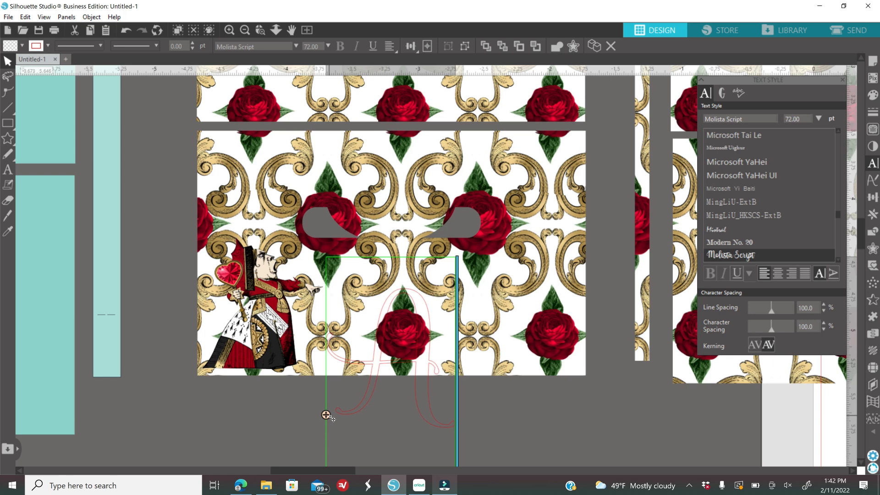
{"action": "type", "text": "l"}
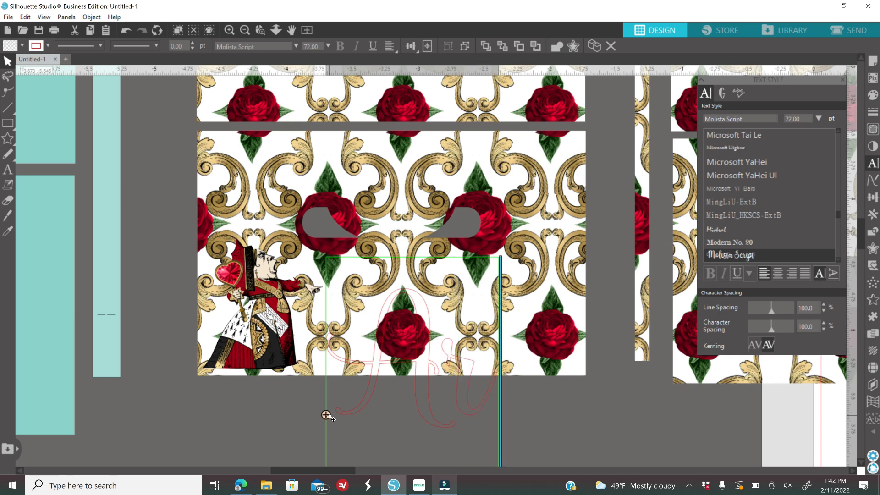
{"action": "type", "text": "iani"}
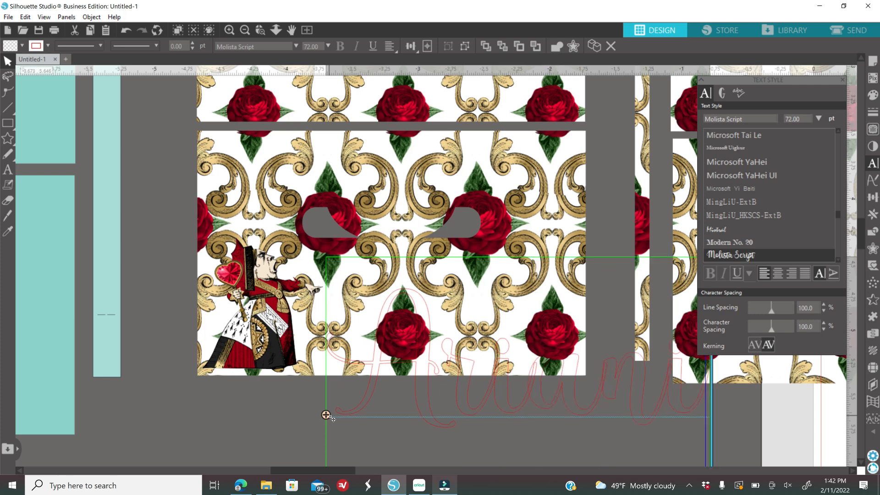
{"action": "type", "text": "s"}
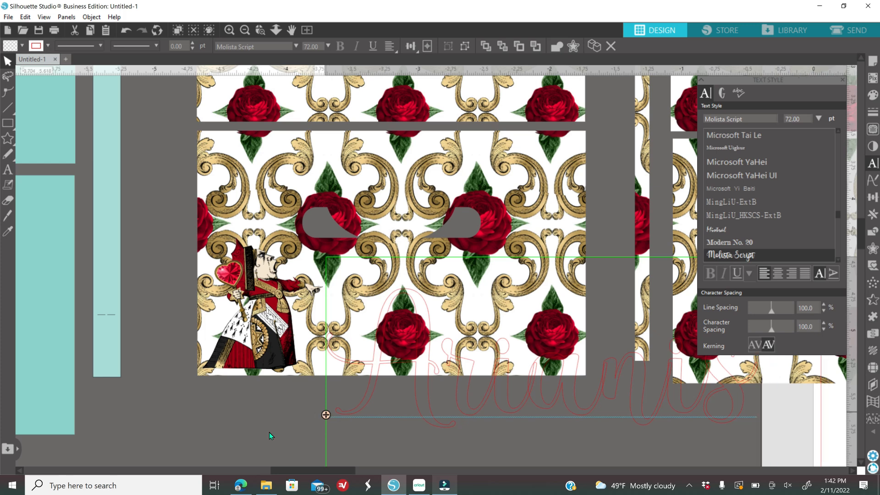
{"action": "left_click", "coordinate": [322, 414]}
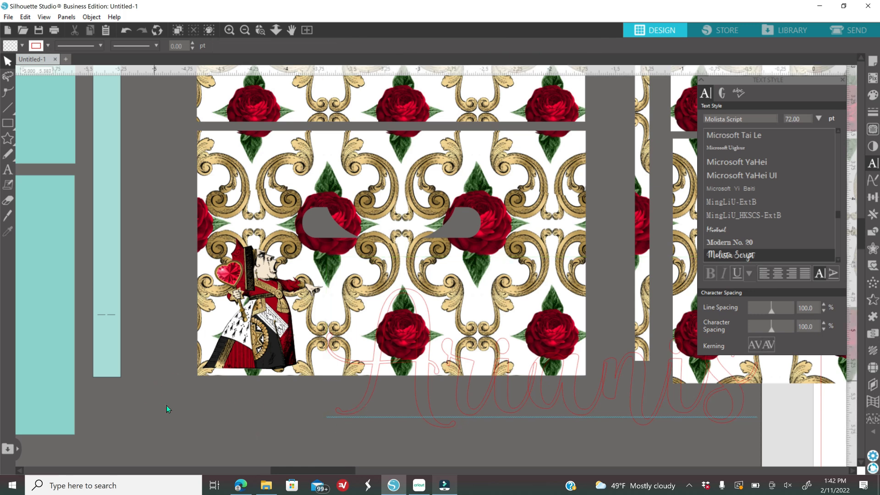
{"action": "left_click", "coordinate": [364, 405]}
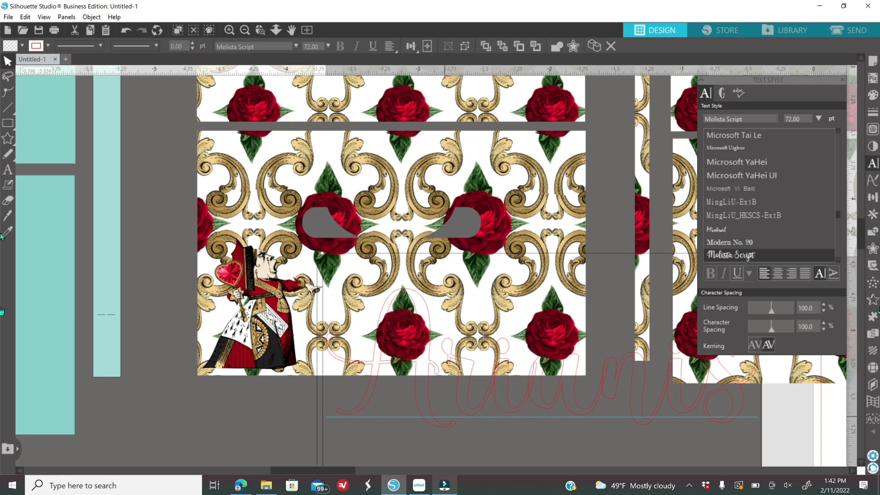
{"action": "left_click", "coordinate": [874, 96]}
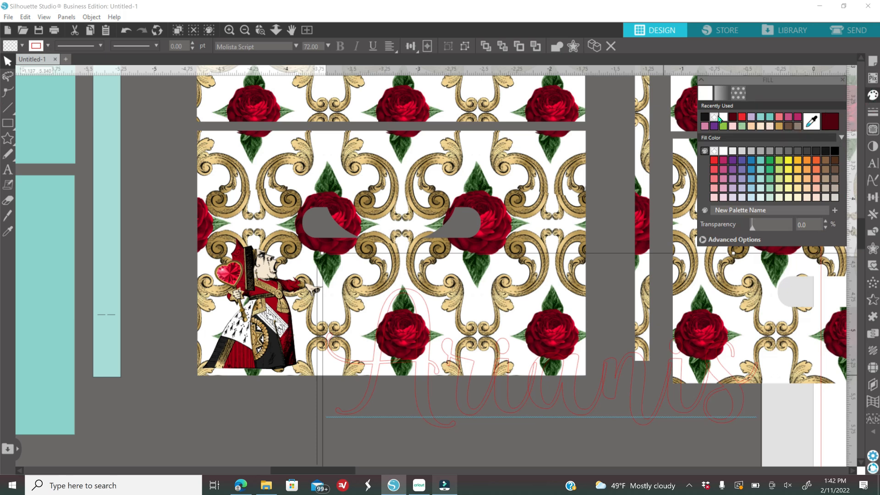
- Fill the name text white and make its outline transparent
{"action": "left_click", "coordinate": [724, 118]}
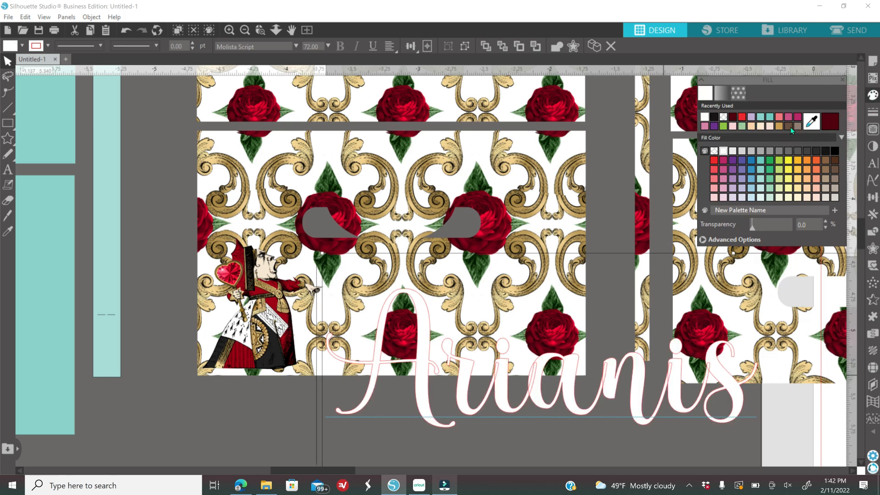
{"action": "left_click", "coordinate": [871, 117]}
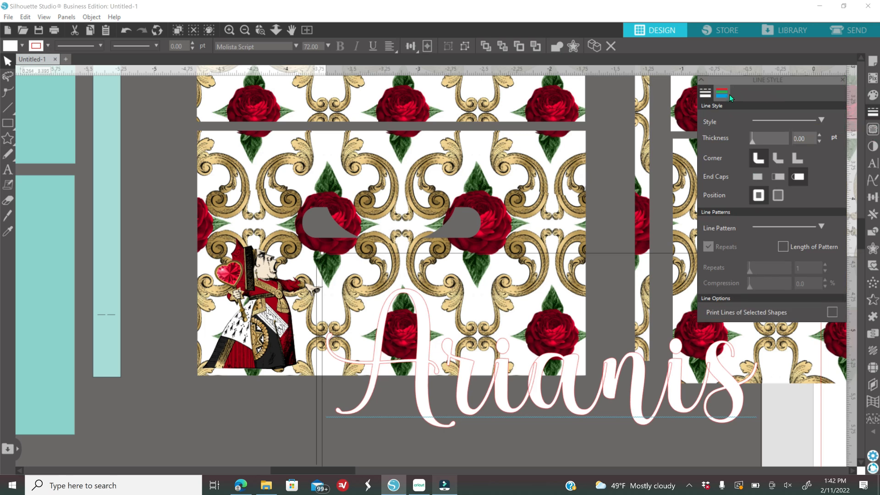
{"action": "left_click", "coordinate": [728, 95]}
{"action": "left_click", "coordinate": [723, 119]}
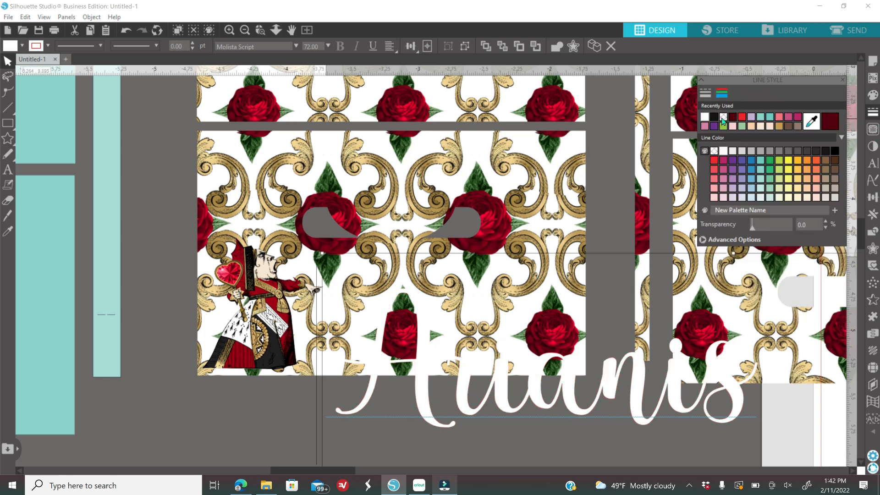
- Zoom out and move the two text lines left, below the teal pieces
{"action": "left_click", "coordinate": [245, 30]}
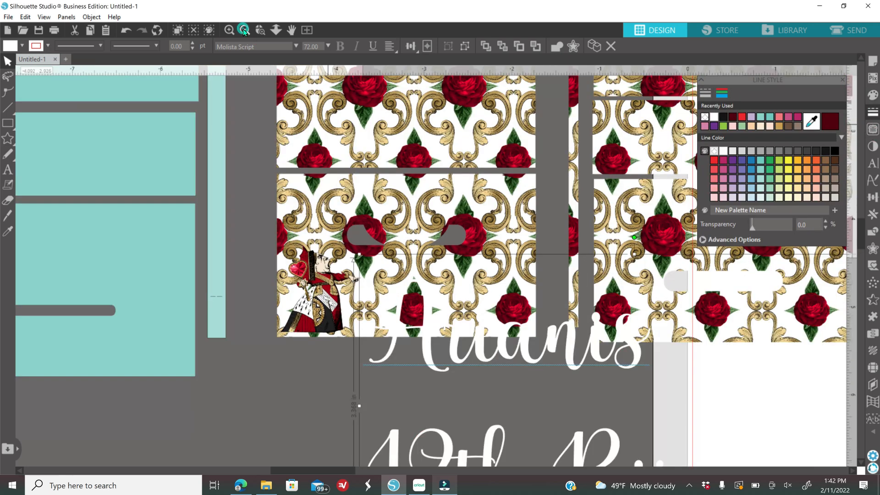
{"action": "scroll", "coordinate": [555, 333], "scroll_direction": "down", "scroll_amount": 5}
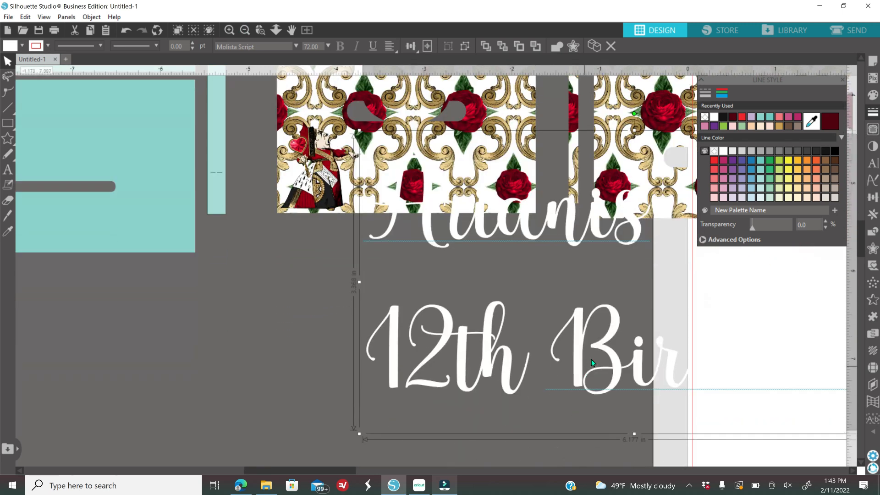
{"action": "left_click_drag", "start_coordinate": [447, 340], "coordinate": [153, 409]}
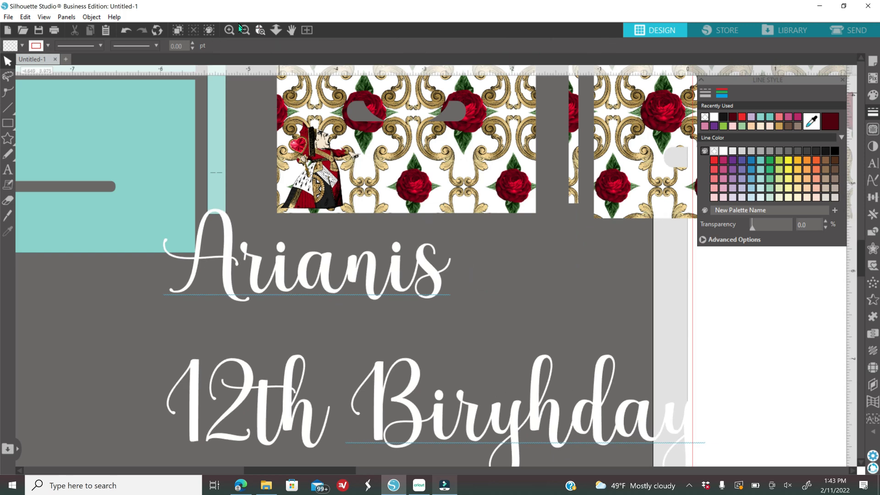
{"action": "left_click", "coordinate": [244, 30]}
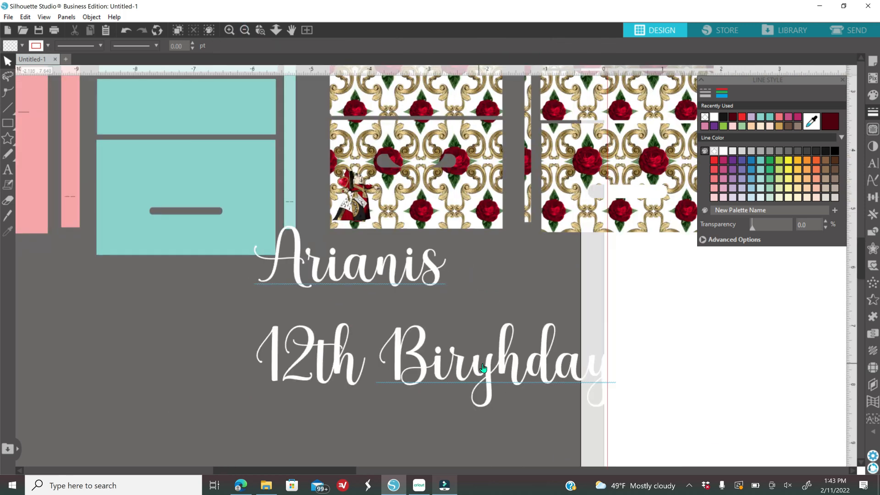
{"action": "left_click_drag", "start_coordinate": [418, 392], "coordinate": [410, 396]}
{"action": "left_click", "coordinate": [275, 334]}
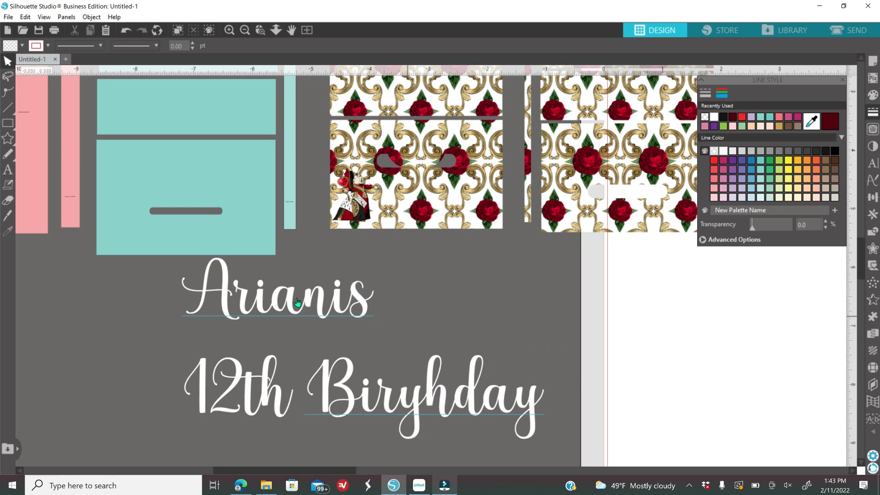
- Correct the misspelled second line so it reads '12th Birthday'
{"action": "double_click", "coordinate": [415, 404]}
{"action": "left_click", "coordinate": [405, 400]}
{"action": "type", "text": "t"}
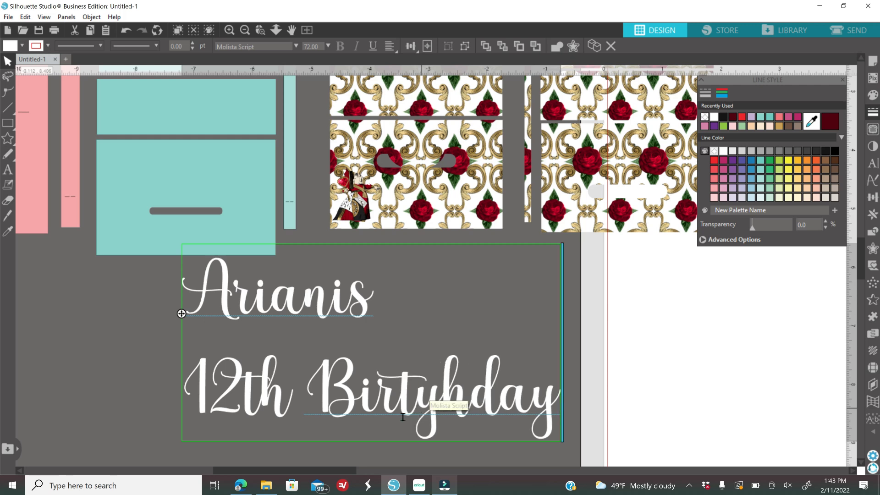
{"action": "left_click", "coordinate": [438, 400]}
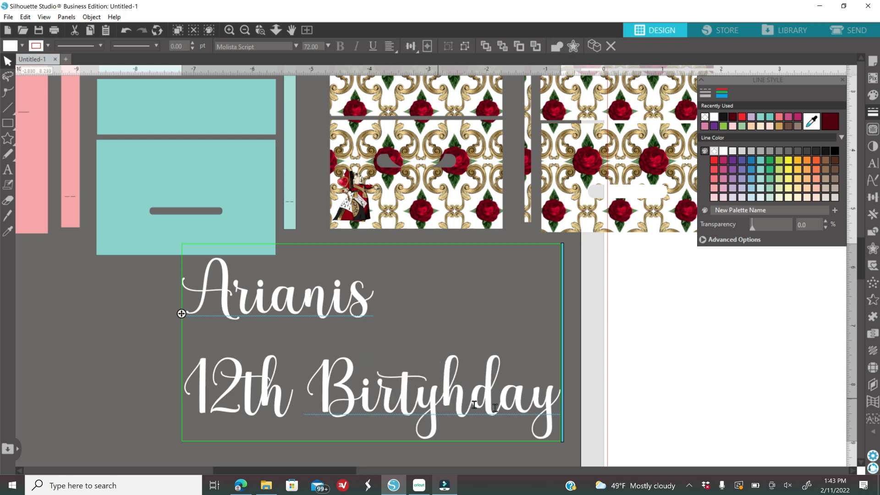
{"action": "key", "text": "BackSpace"}
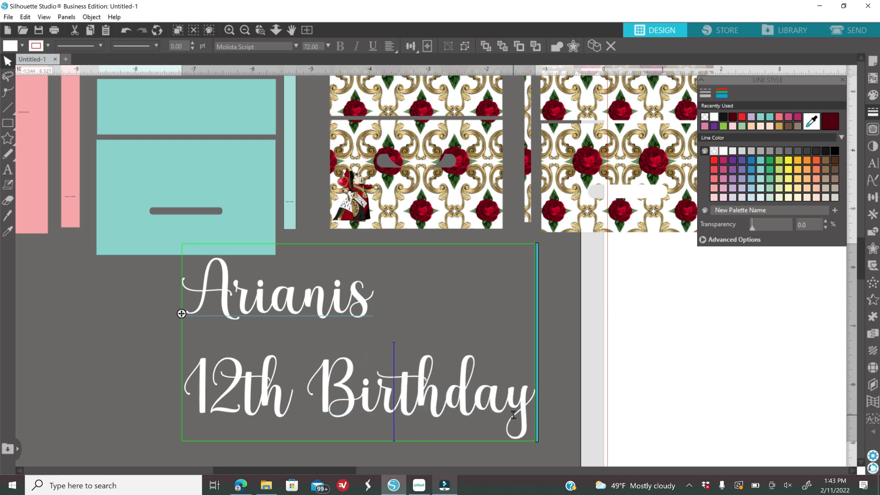
{"action": "type", "text": "h"}
{"action": "key", "text": "BackSpace"}
{"action": "left_click", "coordinate": [553, 358]}
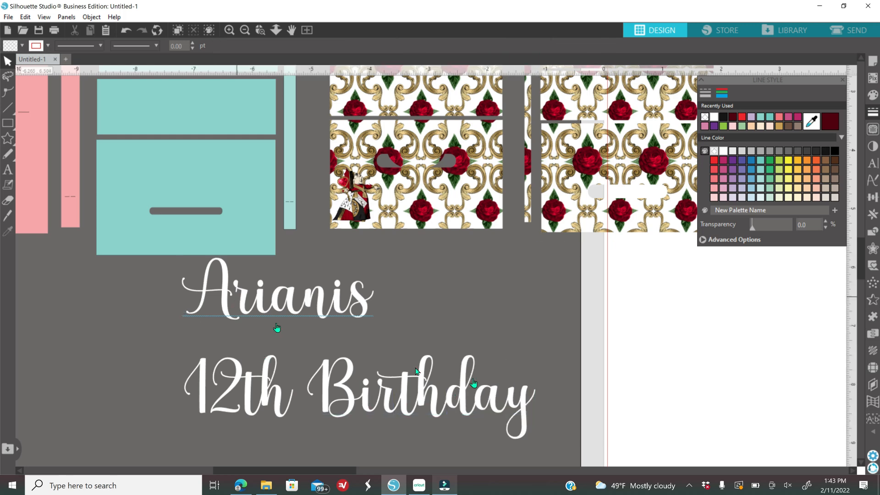
- Center-align the two text lines and reduce their line spacing to 60%
{"action": "double_click", "coordinate": [406, 393]}
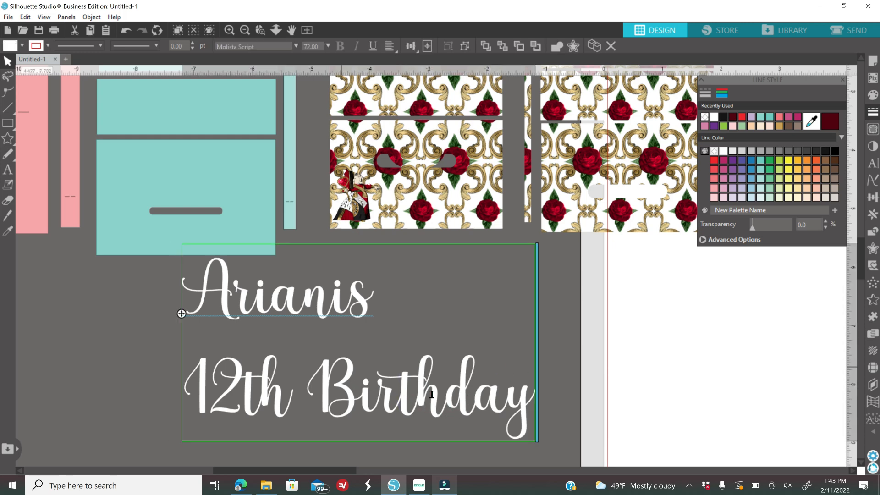
{"action": "left_click", "coordinate": [567, 324]}
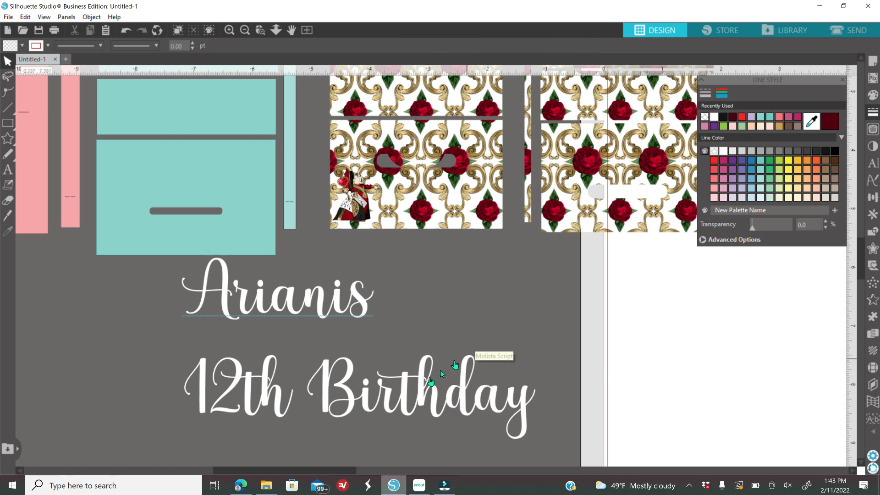
{"action": "left_click", "coordinate": [390, 397]}
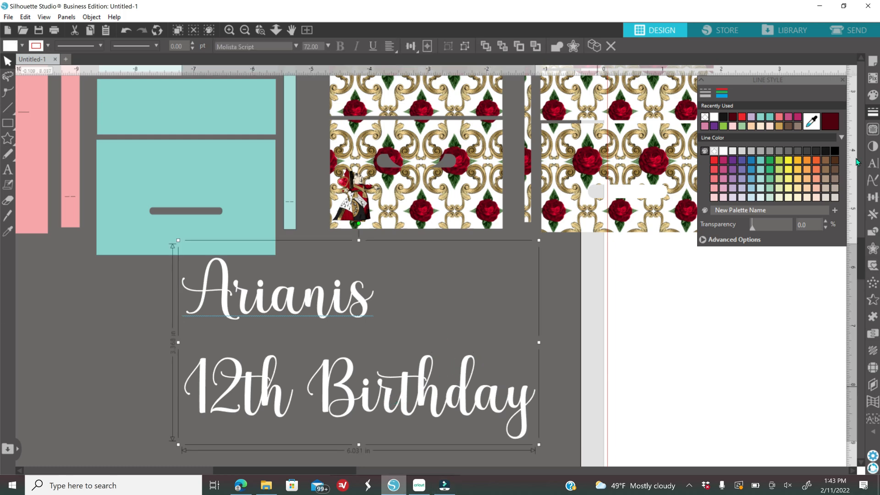
{"action": "left_click", "coordinate": [875, 165]}
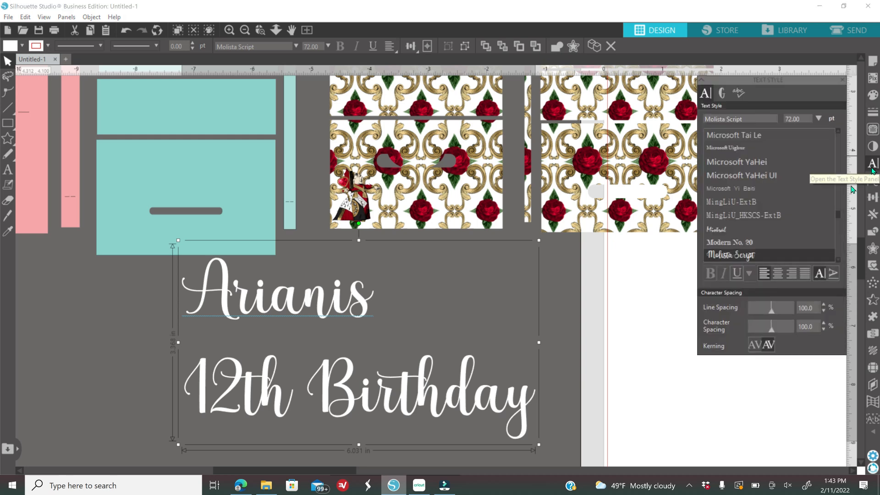
{"action": "left_click", "coordinate": [777, 275]}
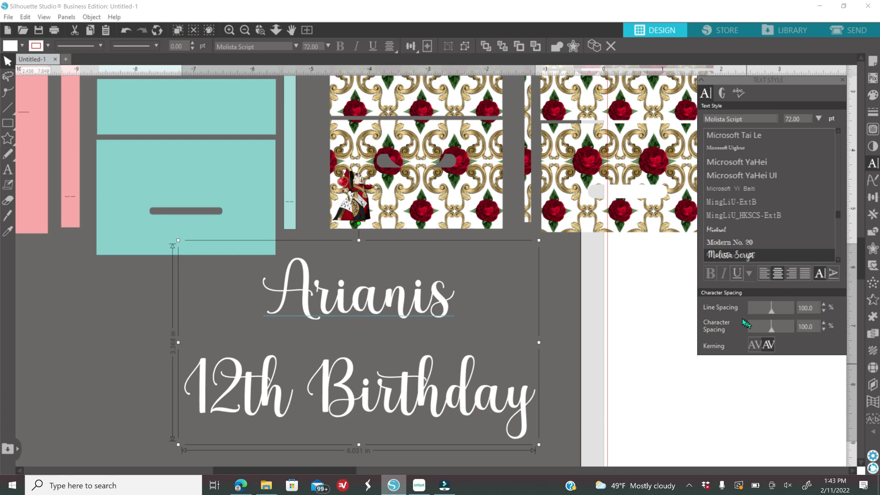
{"action": "left_click", "coordinate": [824, 311]}
{"action": "left_click", "coordinate": [824, 312]}
{"action": "left_click", "coordinate": [824, 312]}
{"action": "left_click", "coordinate": [824, 311]}
{"action": "left_click", "coordinate": [823, 313]}
{"action": "left_click", "coordinate": [824, 312]}
{"action": "left_click", "coordinate": [823, 313]}
{"action": "left_click", "coordinate": [824, 313]}
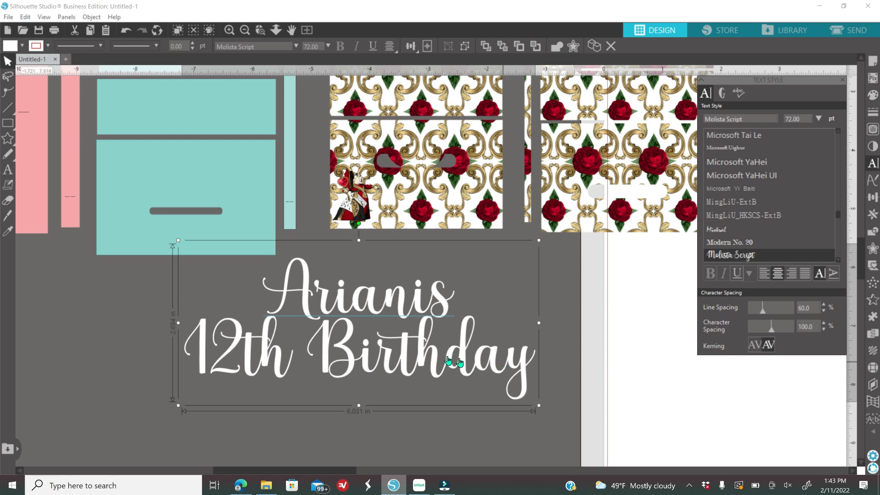
- Shrink the text to about 1.76 in wide and move it onto the rose panel
{"action": "left_click_drag", "start_coordinate": [428, 359], "coordinate": [433, 381]}
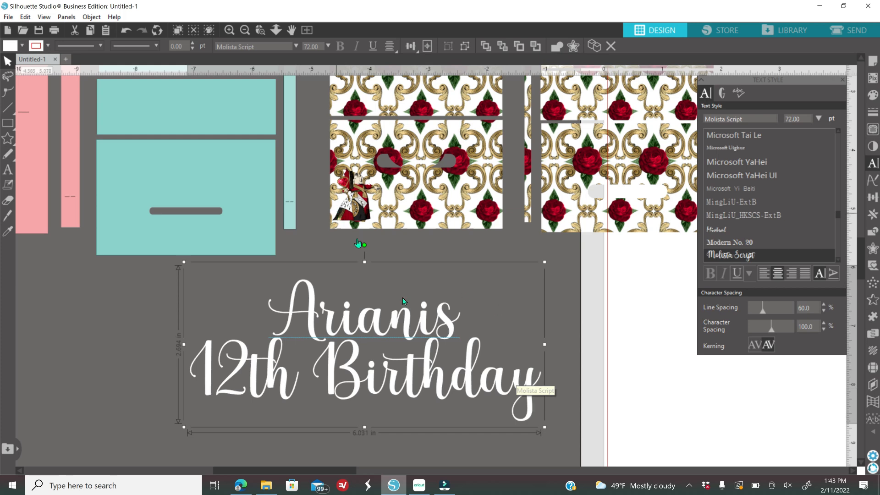
{"action": "left_click_drag", "start_coordinate": [541, 270], "coordinate": [344, 381]}
{"action": "left_click_drag", "start_coordinate": [279, 405], "coordinate": [453, 287]}
{"action": "left_click_drag", "start_coordinate": [494, 264], "coordinate": [470, 280]}
{"action": "left_click_drag", "start_coordinate": [432, 308], "coordinate": [456, 167]}
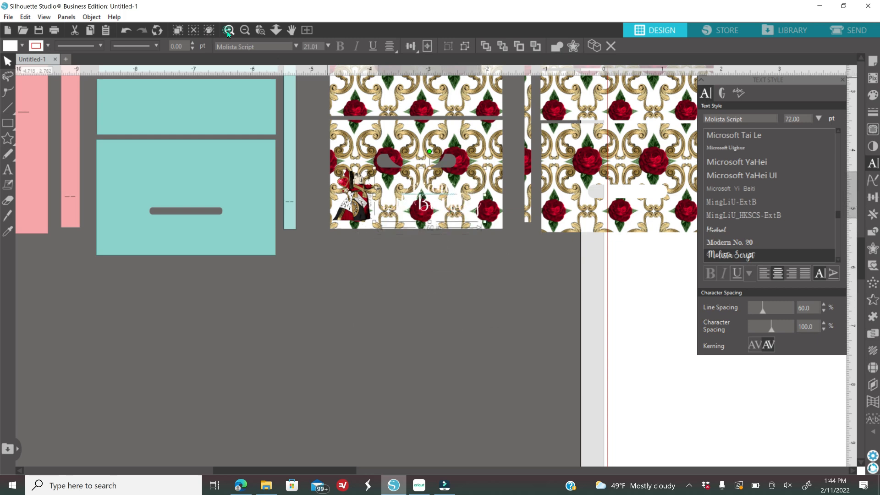
- Enlarge the 12th Birthday lettering to about 2.07 in and set it below the pattern with the Queen beside it
{"action": "left_click", "coordinate": [228, 31]}
{"action": "left_click_drag", "start_coordinate": [532, 174], "coordinate": [535, 171]}
{"action": "left_click_drag", "start_coordinate": [520, 233], "coordinate": [514, 251]}
{"action": "left_click_drag", "start_coordinate": [526, 180], "coordinate": [533, 178]}
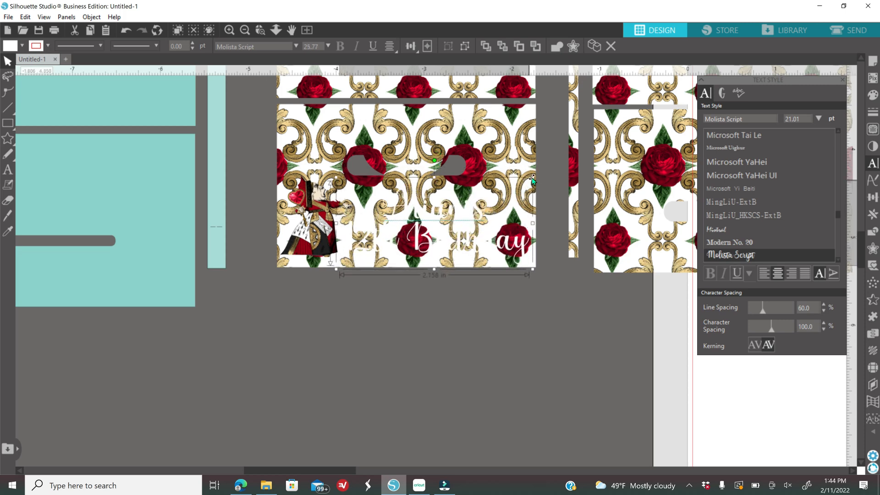
{"action": "left_click_drag", "start_coordinate": [526, 250], "coordinate": [526, 351]}
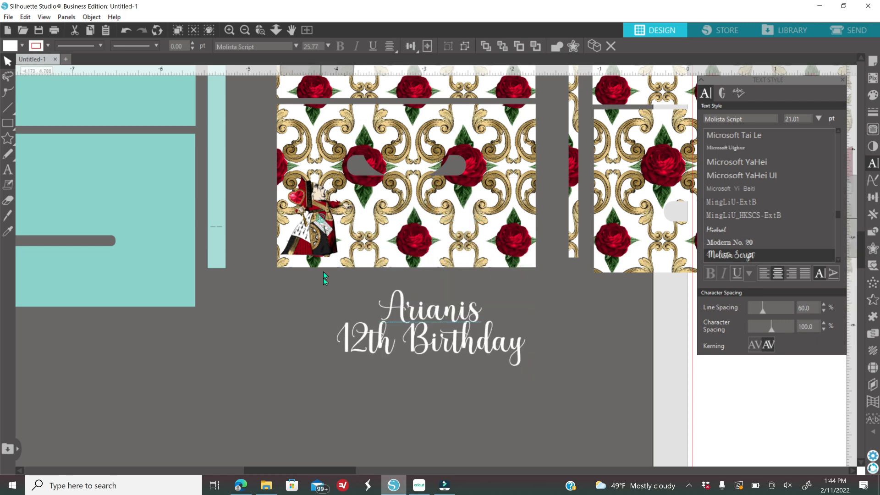
{"action": "left_click_drag", "start_coordinate": [325, 223], "coordinate": [320, 327]}
- Select the Queen image and lettering together and group them into one 2.805 x 1.011 in piece
{"action": "scroll", "coordinate": [391, 278], "scroll_direction": "down", "scroll_amount": 1}
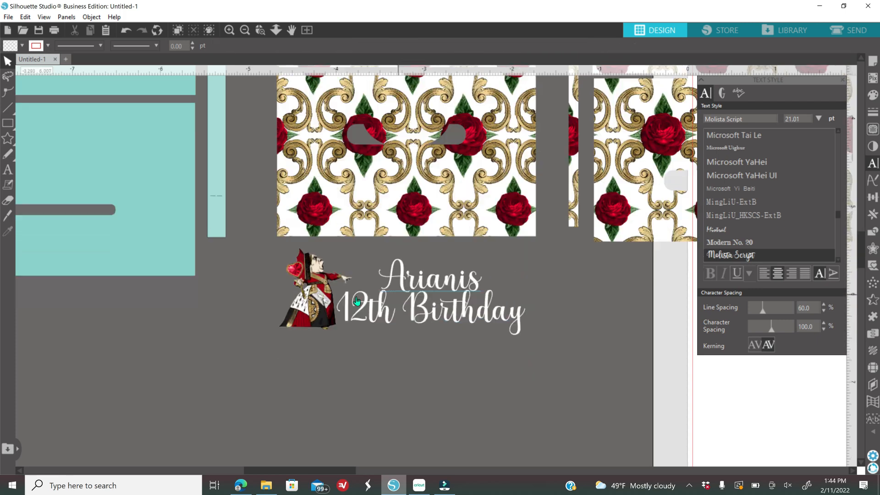
{"action": "left_click", "coordinate": [255, 273]}
{"action": "left_click_drag", "start_coordinate": [348, 299], "coordinate": [530, 332]}
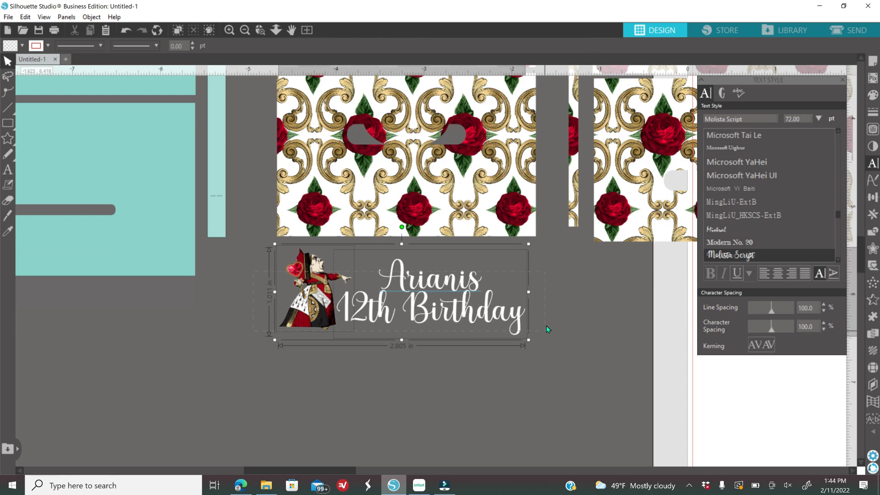
{"action": "right_click", "coordinate": [551, 321]}
{"action": "left_click", "coordinate": [579, 191]}
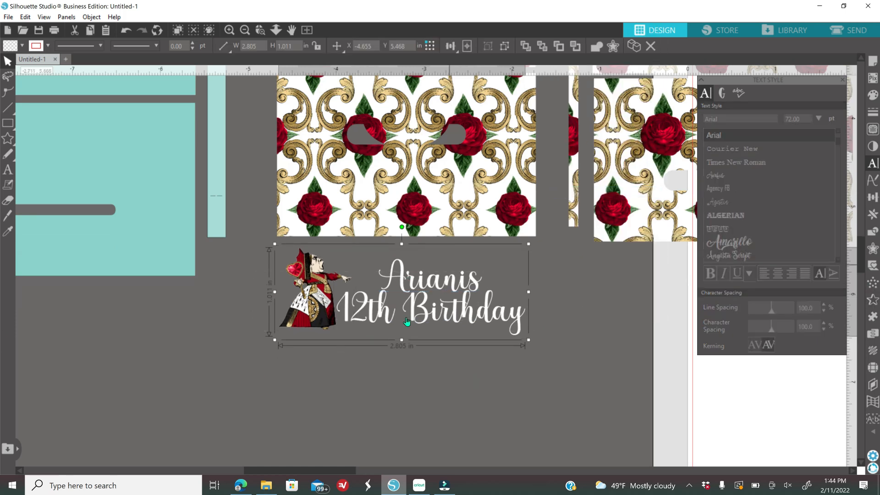
- Add a 0.030 in offset outline around the Queen and lettering group
{"action": "left_click", "coordinate": [873, 249]}
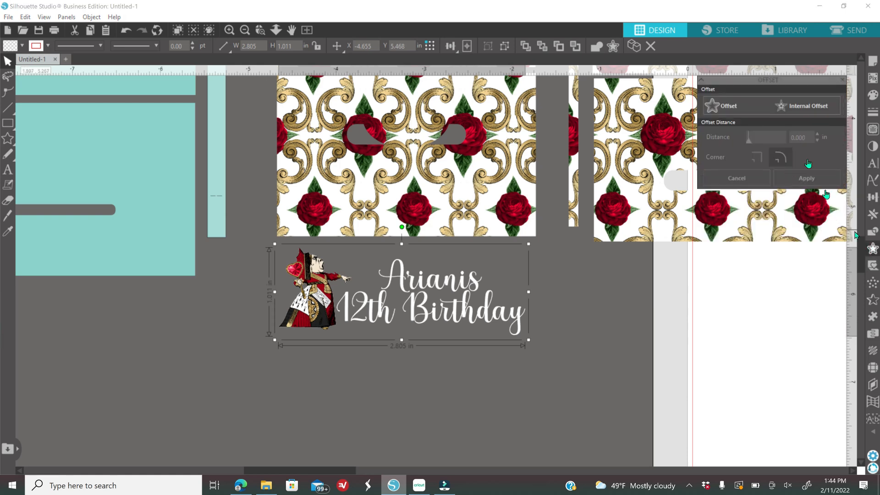
{"action": "left_click", "coordinate": [726, 106]}
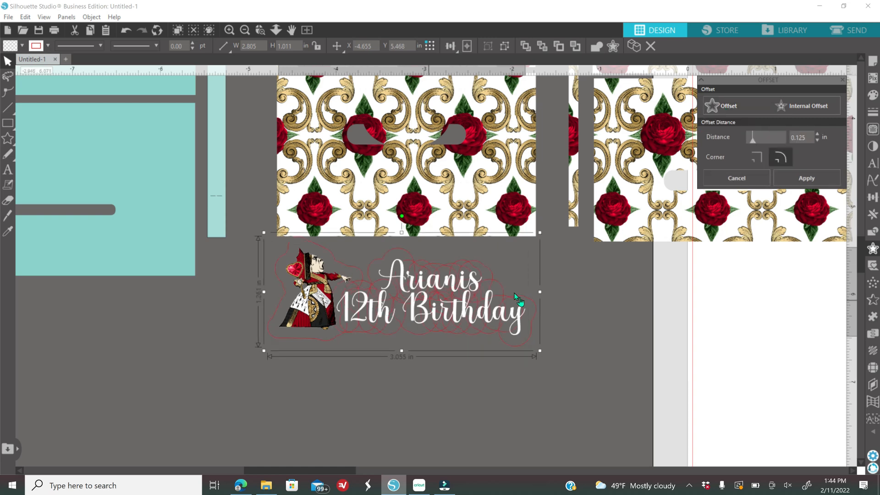
{"action": "left_click", "coordinate": [748, 134]}
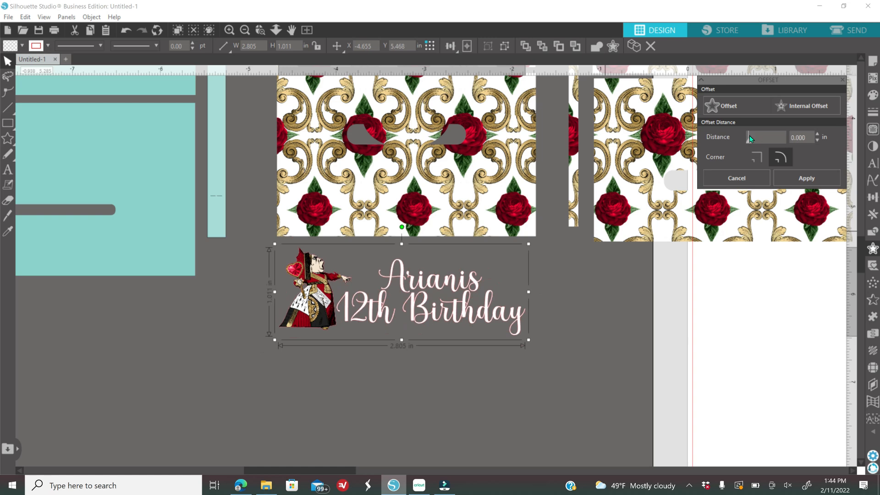
{"action": "left_click", "coordinate": [749, 136]}
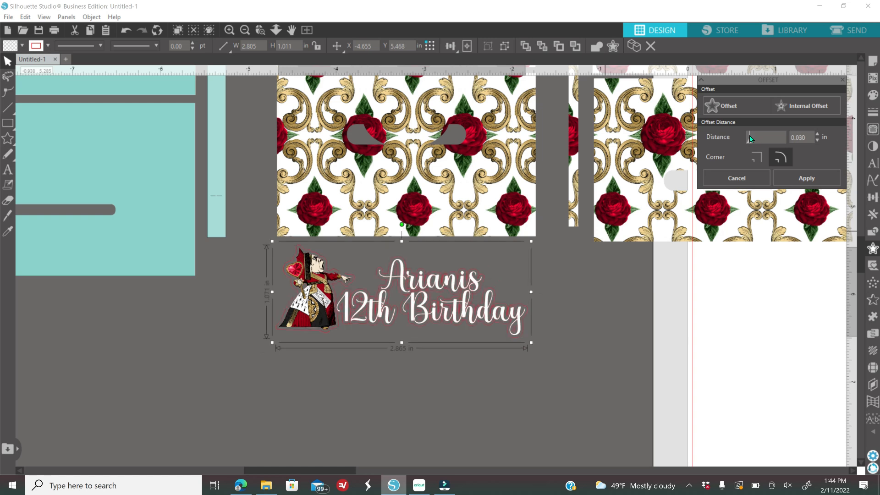
- Fill the offset backing dark red
{"action": "left_click", "coordinate": [871, 95]}
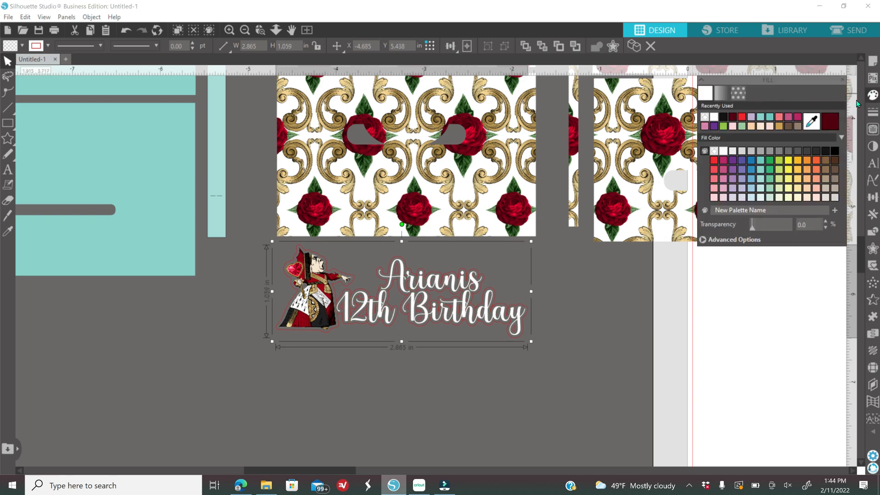
{"action": "left_click", "coordinate": [725, 120]}
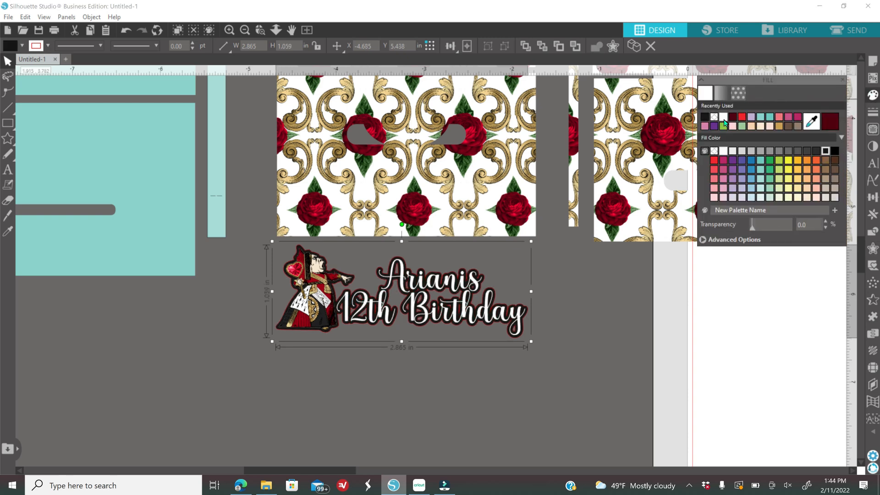
{"action": "left_click", "coordinate": [831, 122]}
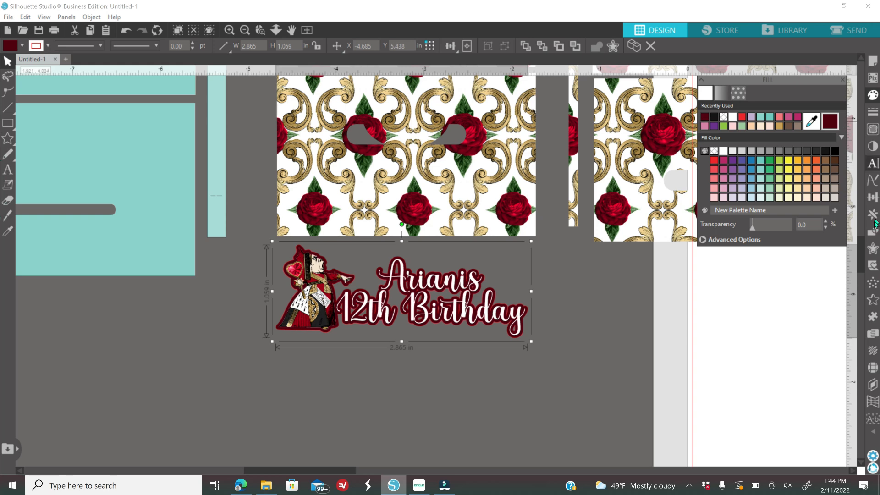
{"action": "left_click", "coordinate": [872, 249]}
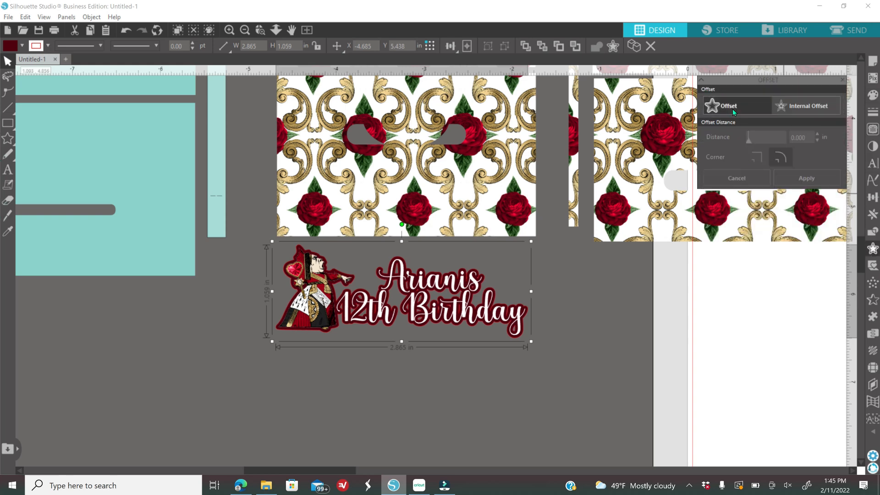
- Add another thin offset around the design and fill it black
{"action": "left_click", "coordinate": [733, 108]}
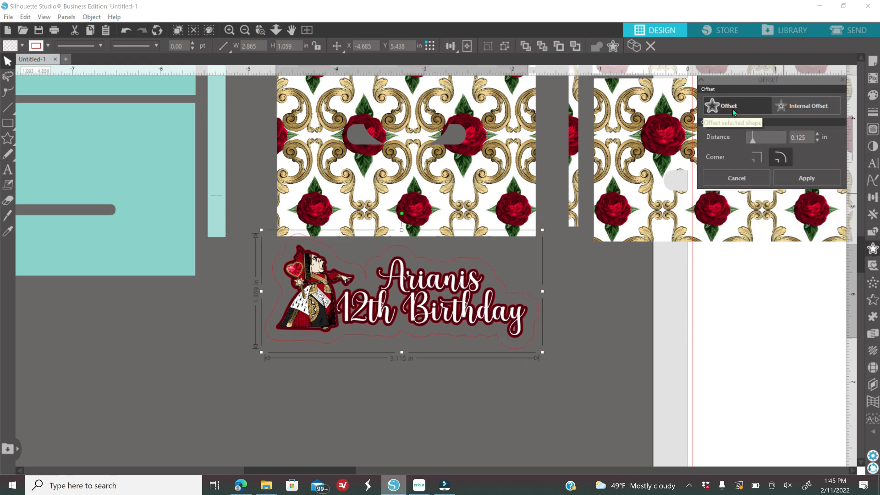
{"action": "left_click", "coordinate": [749, 137]}
{"action": "left_click", "coordinate": [872, 95]}
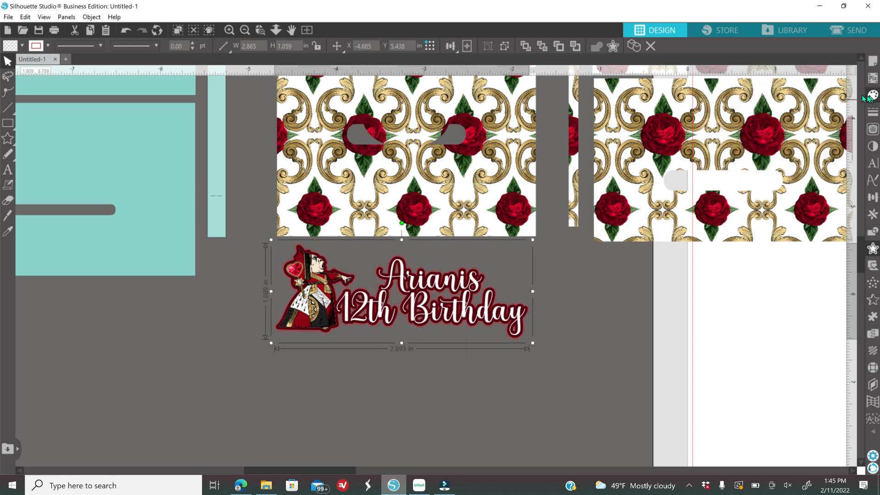
{"action": "left_click", "coordinate": [715, 118]}
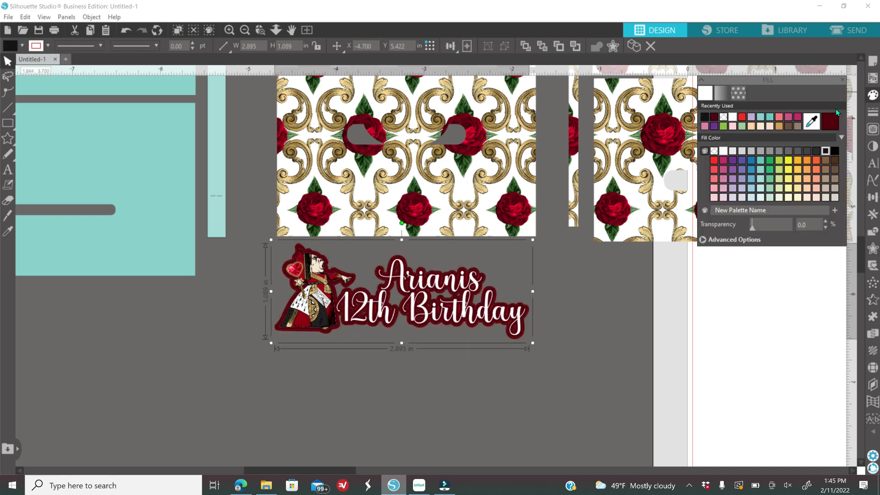
- Add an outer 0.030 in offset border and fill it white
{"action": "left_click", "coordinate": [873, 248]}
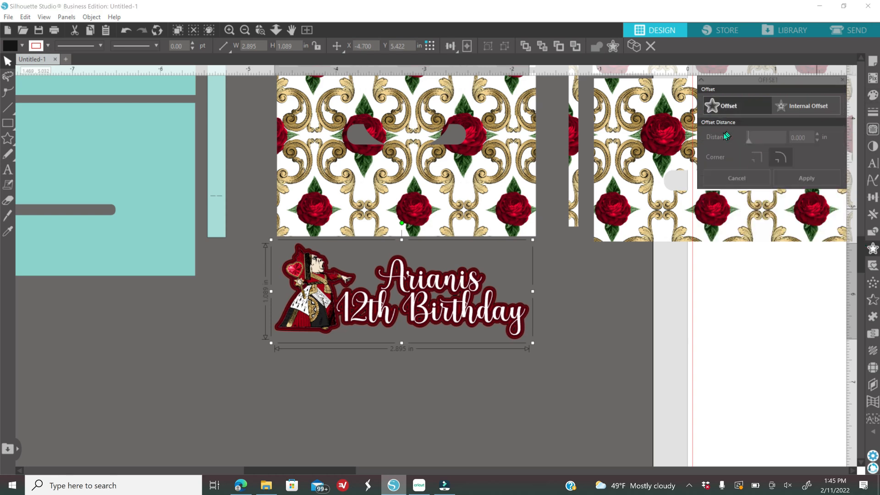
{"action": "left_click_drag", "start_coordinate": [749, 135], "coordinate": [748, 134]}
{"action": "left_click", "coordinate": [818, 134]}
{"action": "left_click", "coordinate": [818, 134]}
{"action": "left_click", "coordinate": [818, 133]}
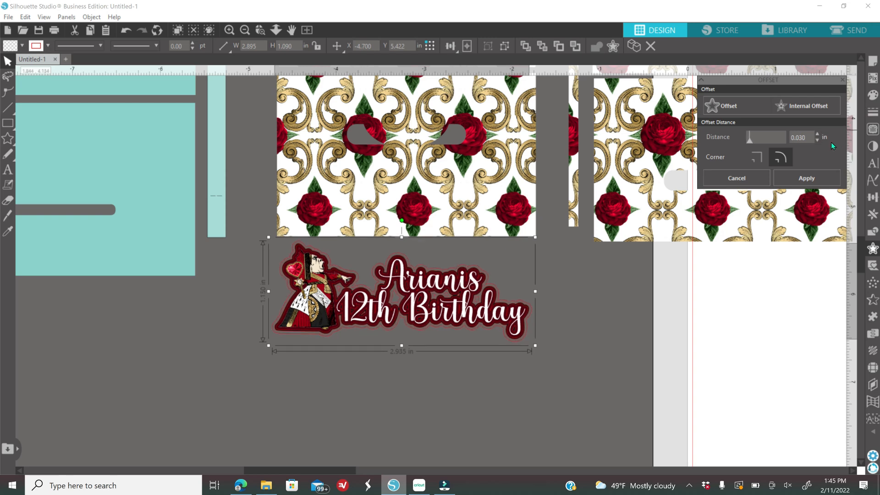
{"action": "left_click", "coordinate": [873, 95]}
{"action": "left_click", "coordinate": [705, 116]}
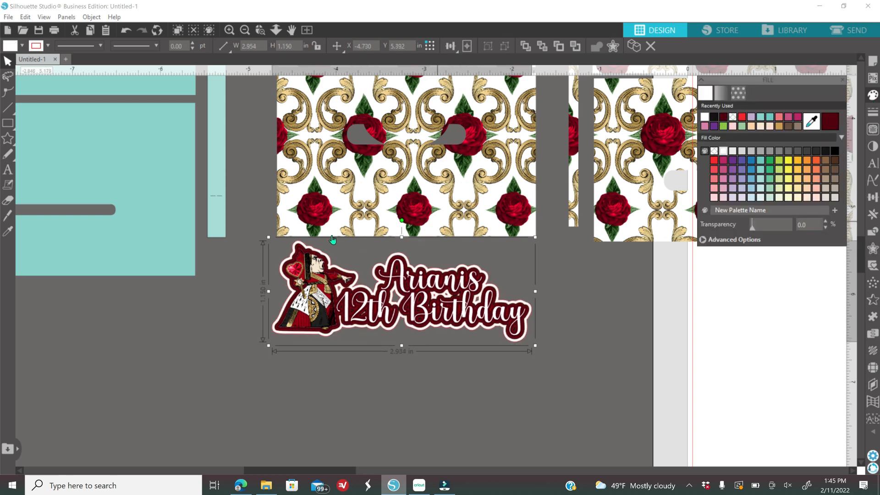
- Check the backing layers, undo moving the lettering off them, and select the whole birthday topper
{"action": "left_click_drag", "start_coordinate": [255, 252], "coordinate": [342, 289]}
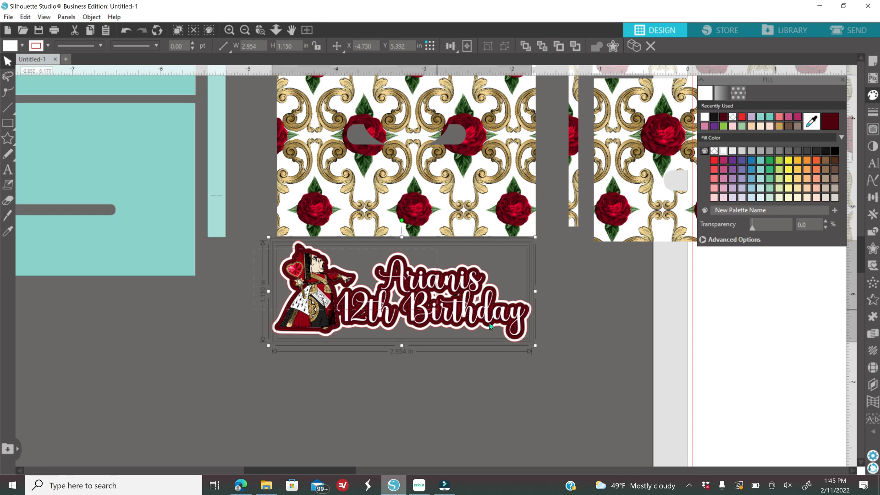
{"action": "left_click", "coordinate": [564, 352]}
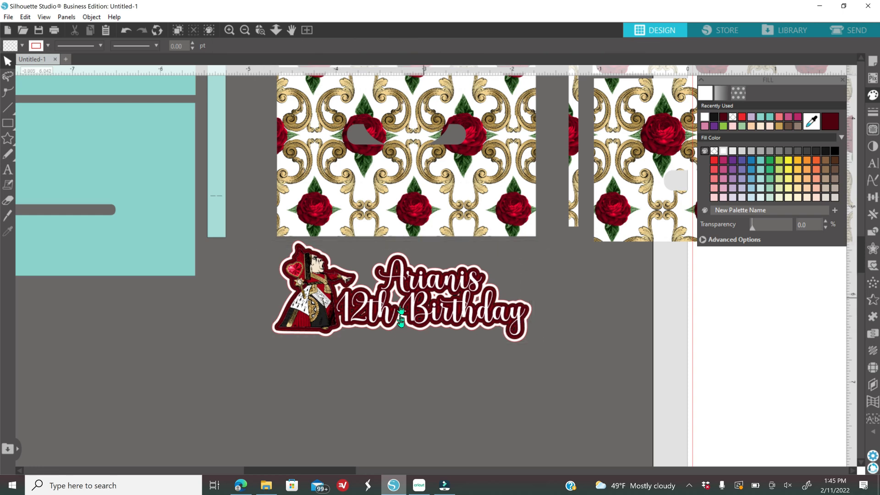
{"action": "left_click_drag", "start_coordinate": [423, 307], "coordinate": [411, 374]}
{"action": "left_click", "coordinate": [152, 435]}
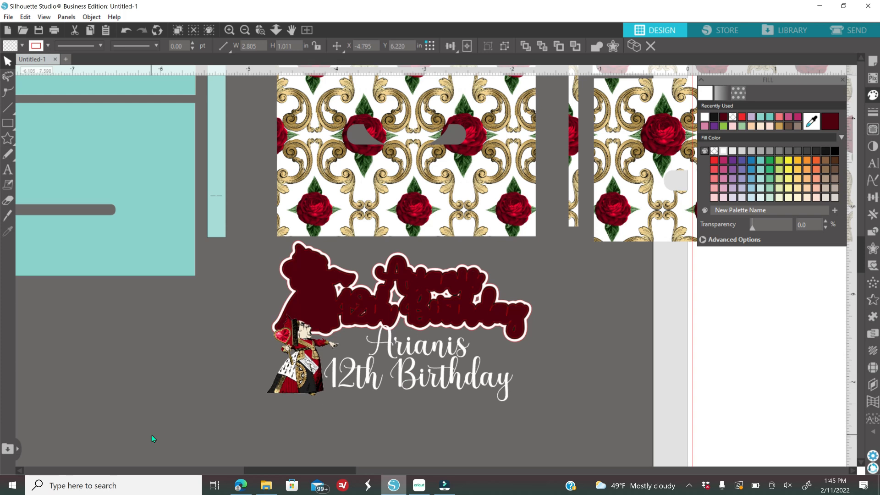
{"action": "left_click", "coordinate": [123, 31]}
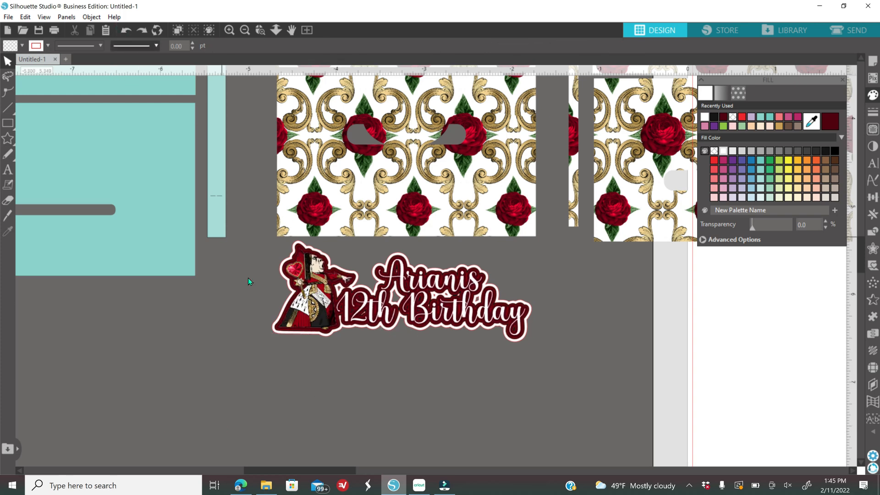
{"action": "left_click", "coordinate": [420, 317]}
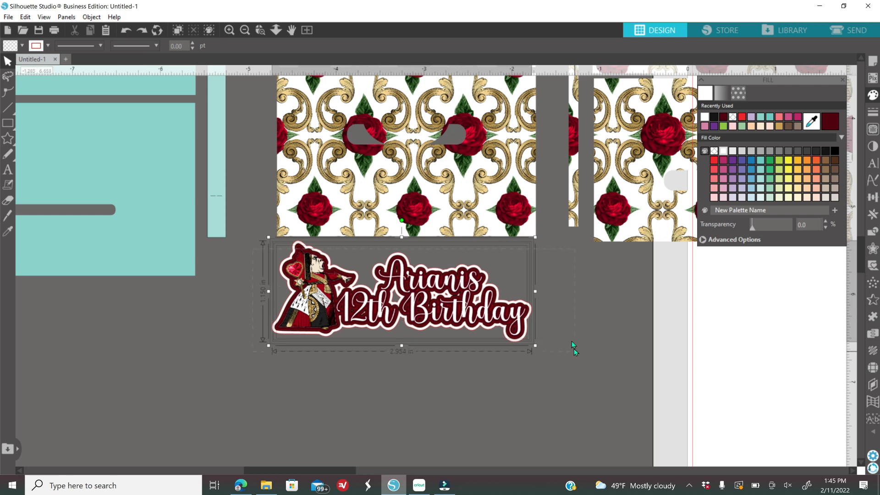
{"action": "right_click", "coordinate": [570, 320]}
- Group all the topper layers and set their line colour to transparent
{"action": "left_click", "coordinate": [599, 191]}
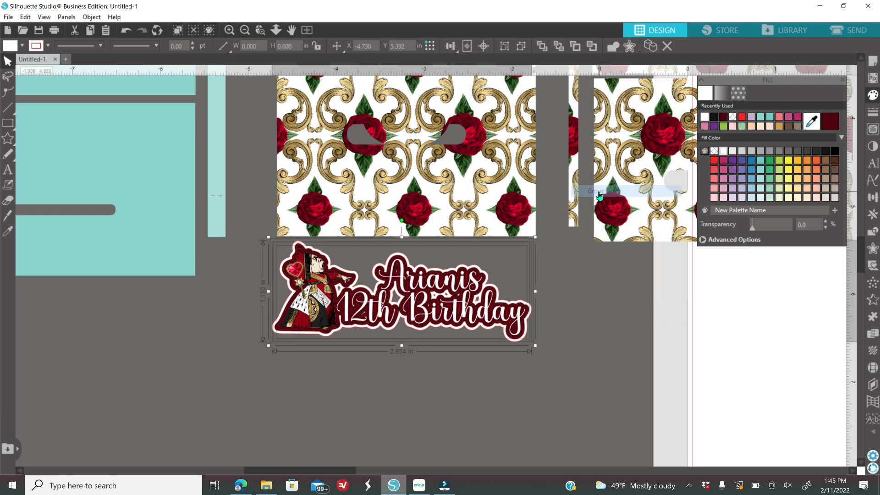
{"action": "left_click", "coordinate": [869, 118]}
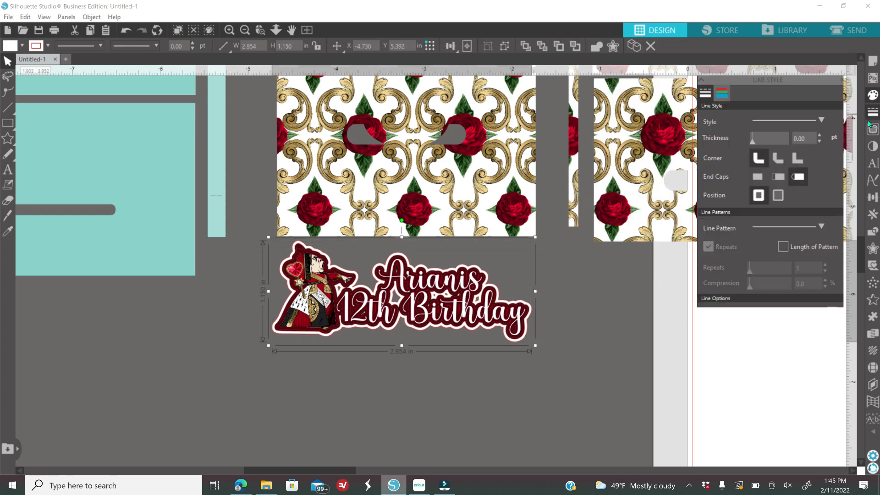
{"action": "left_click", "coordinate": [722, 93]}
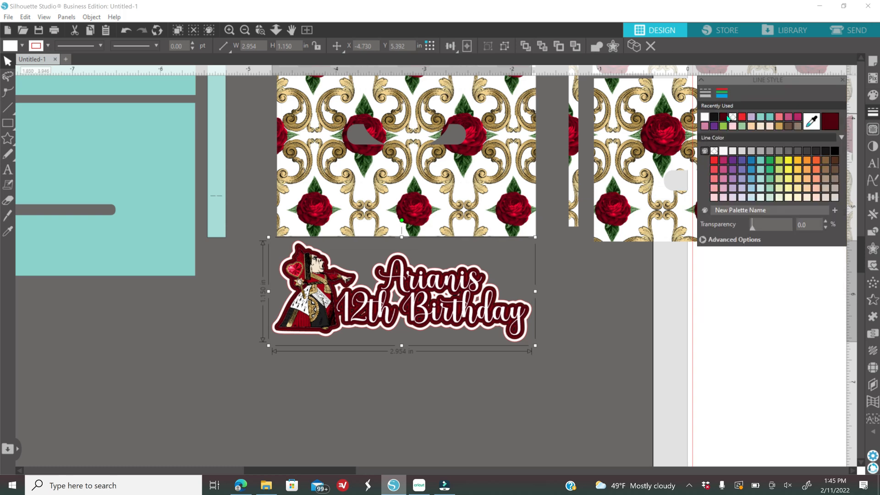
{"action": "left_click", "coordinate": [732, 119]}
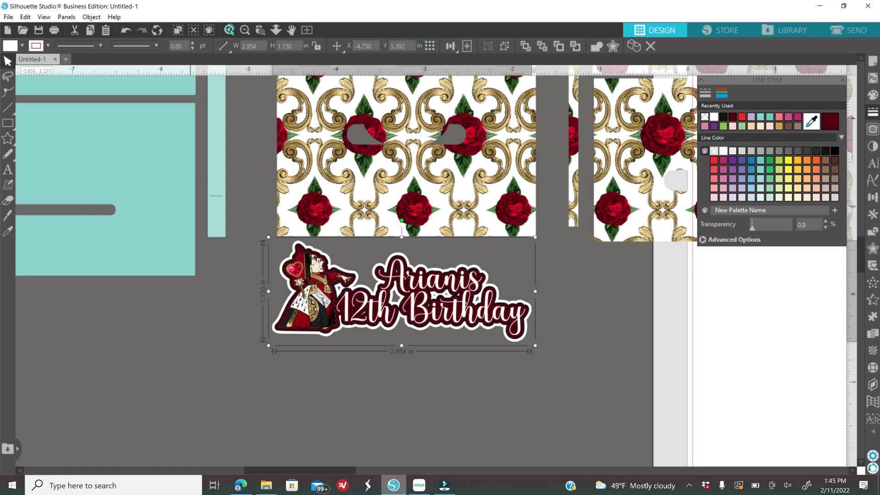
{"action": "left_click", "coordinate": [246, 30]}
{"action": "left_click", "coordinate": [246, 31]}
- Move the topper onto the rose panel's lower edge and shrink it to 2.881 x 1.122 in
{"action": "left_click_drag", "start_coordinate": [400, 306], "coordinate": [408, 200]}
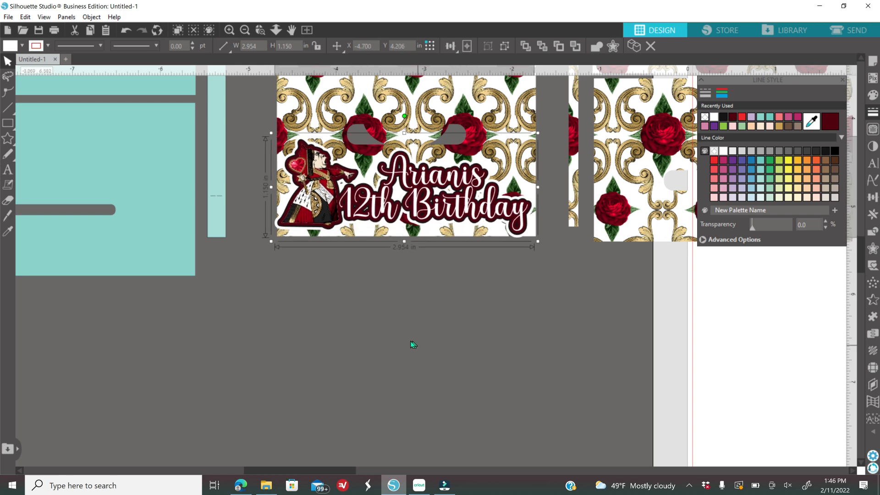
{"action": "scroll", "coordinate": [407, 340], "scroll_direction": "up", "scroll_amount": 3}
{"action": "scroll", "coordinate": [408, 341], "scroll_direction": "up", "scroll_amount": 1}
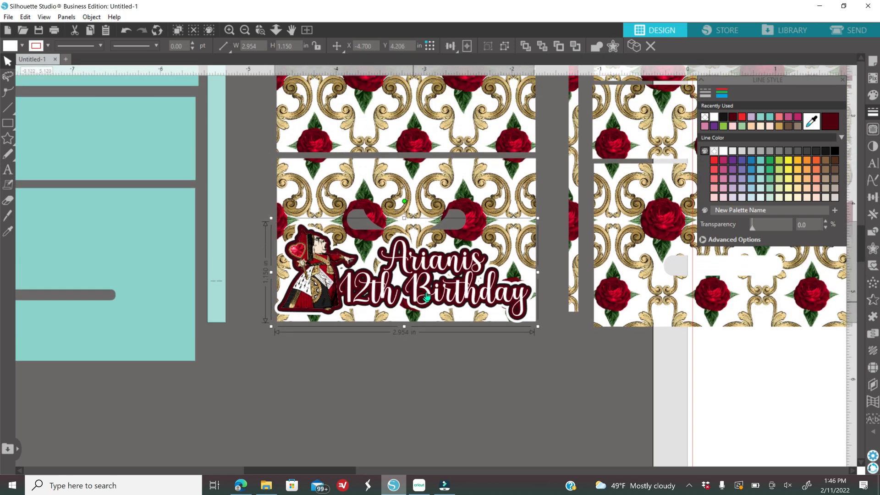
{"action": "left_click_drag", "start_coordinate": [435, 293], "coordinate": [434, 291]}
{"action": "left_click_drag", "start_coordinate": [271, 325], "coordinate": [277, 323]}
{"action": "left_click_drag", "start_coordinate": [451, 295], "coordinate": [449, 295]}
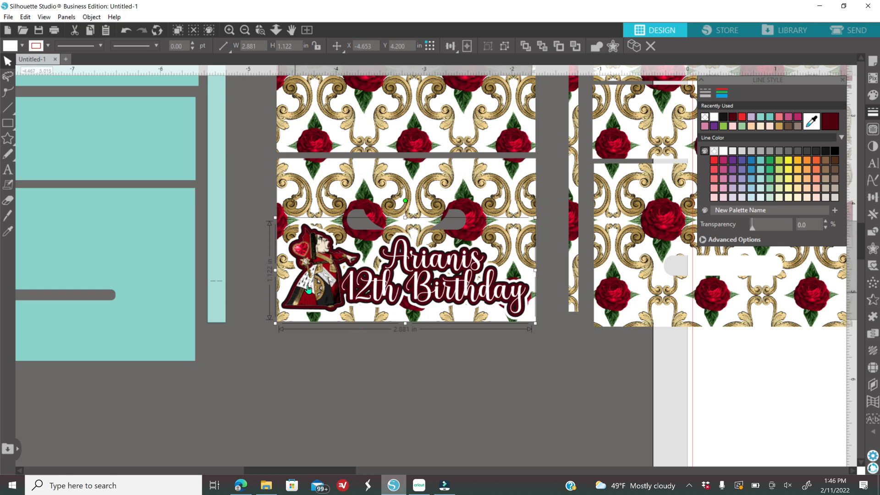
{"action": "left_click_drag", "start_coordinate": [309, 288], "coordinate": [309, 288]}
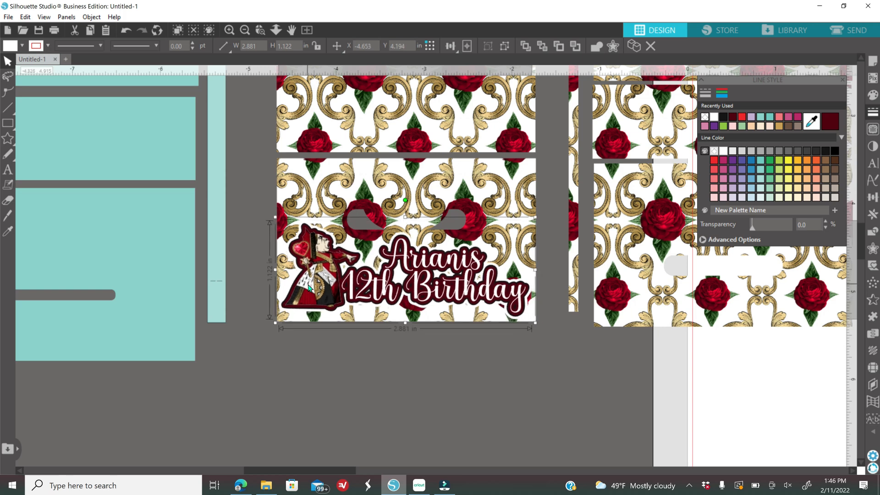
{"action": "left_click", "coordinate": [348, 403]}
{"action": "left_click_drag", "start_coordinate": [331, 472], "coordinate": [401, 439]}
- Move the rose-pattern piece aside and draw a rounded rectangle banner across the card
{"action": "scroll", "coordinate": [394, 435], "scroll_direction": "up", "scroll_amount": 3}
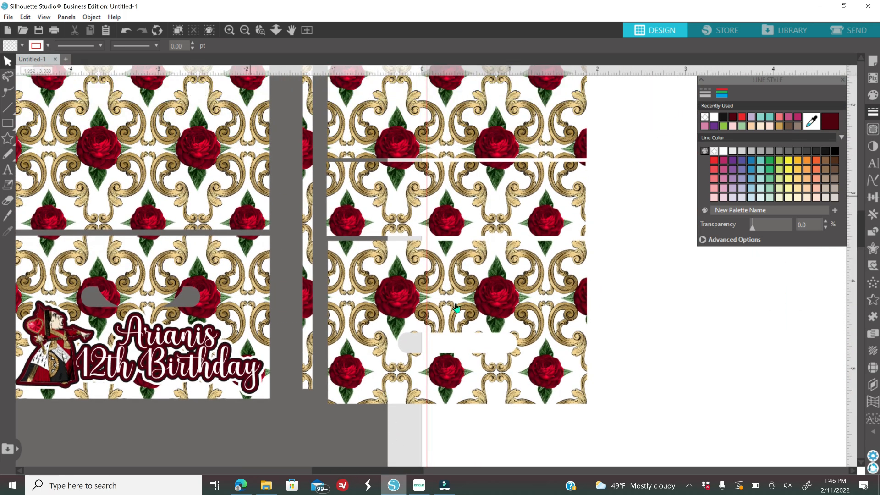
{"action": "left_click_drag", "start_coordinate": [463, 300], "coordinate": [577, 310]}
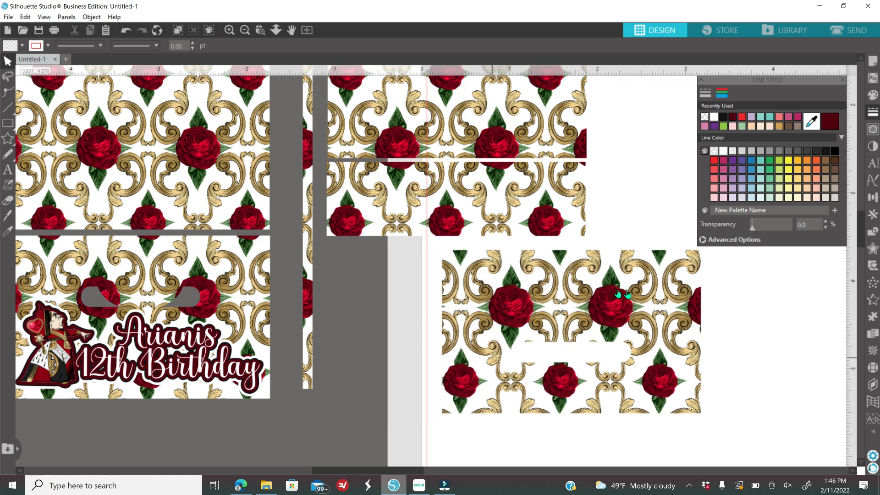
{"action": "left_click", "coordinate": [8, 92]}
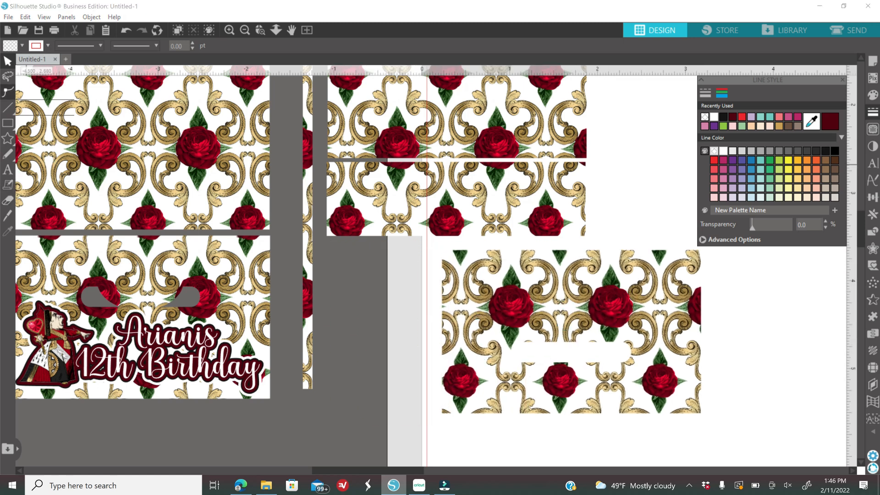
{"action": "left_click", "coordinate": [11, 125]}
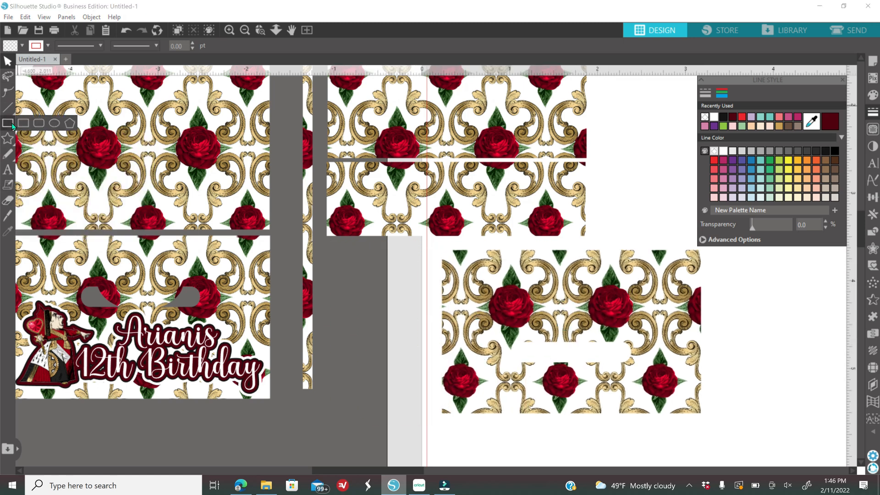
{"action": "left_click", "coordinate": [38, 126]}
{"action": "left_click_drag", "start_coordinate": [465, 267], "coordinate": [683, 321]}
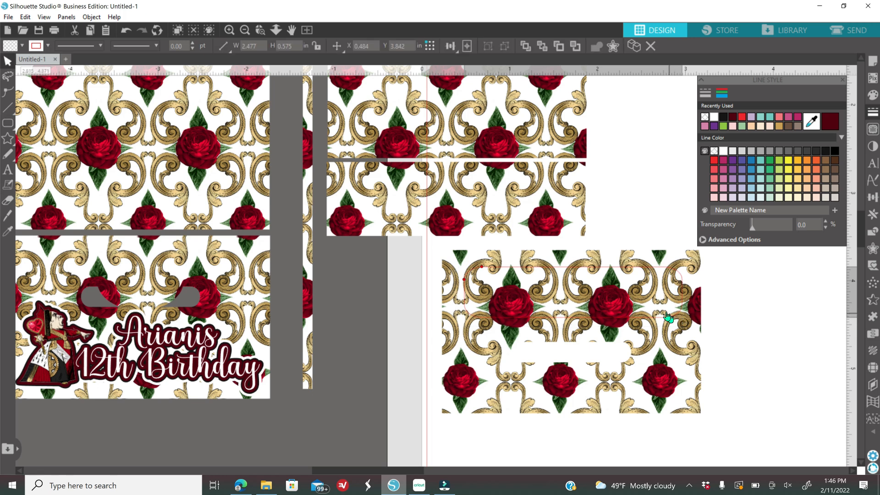
- Fill the 2.477 x 0.575 in banner with dark red sampled from the design and nudge it left
{"action": "left_click", "coordinate": [491, 271]}
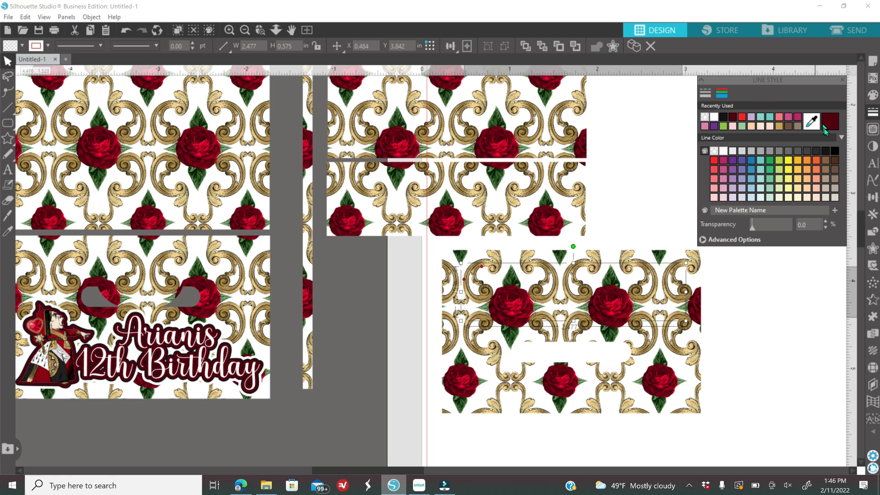
{"action": "left_click", "coordinate": [872, 95]}
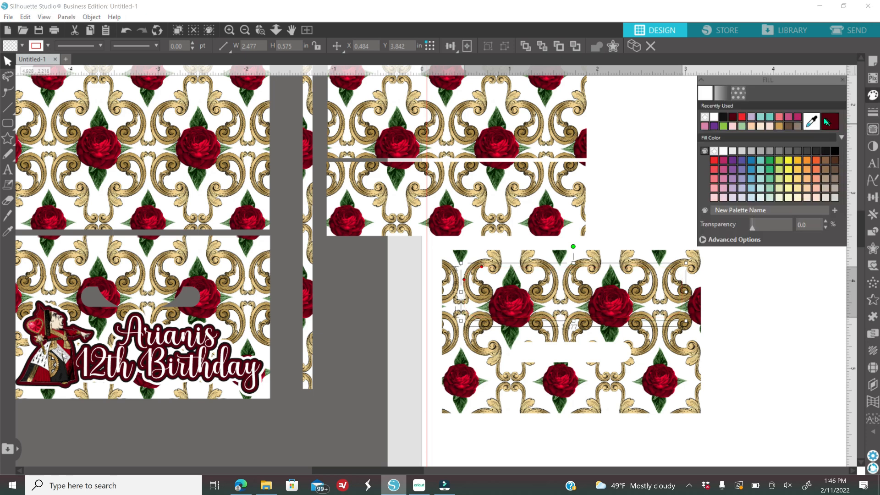
{"action": "left_click", "coordinate": [811, 123]}
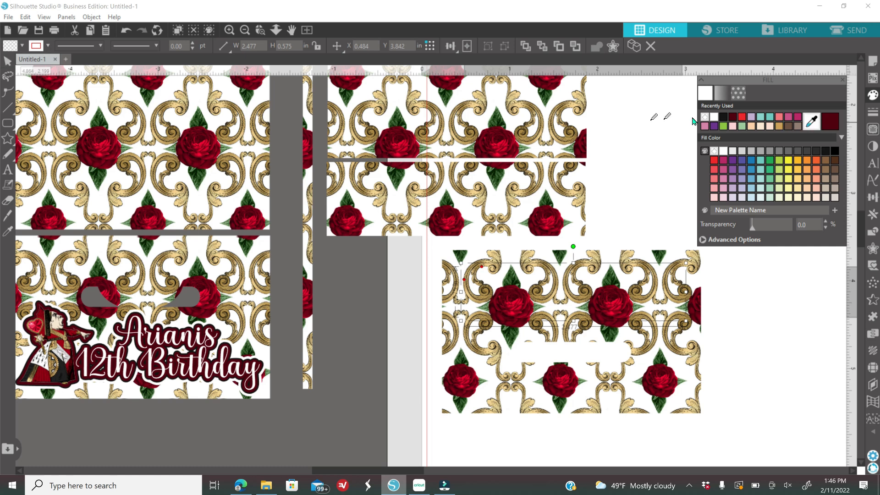
{"action": "left_click", "coordinate": [505, 135]}
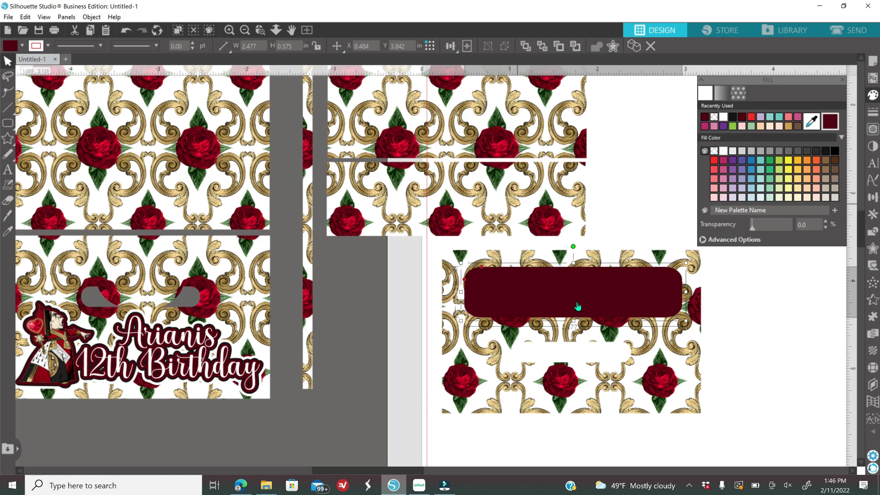
{"action": "left_click_drag", "start_coordinate": [578, 302], "coordinate": [576, 301]}
{"action": "left_click", "coordinate": [412, 328]}
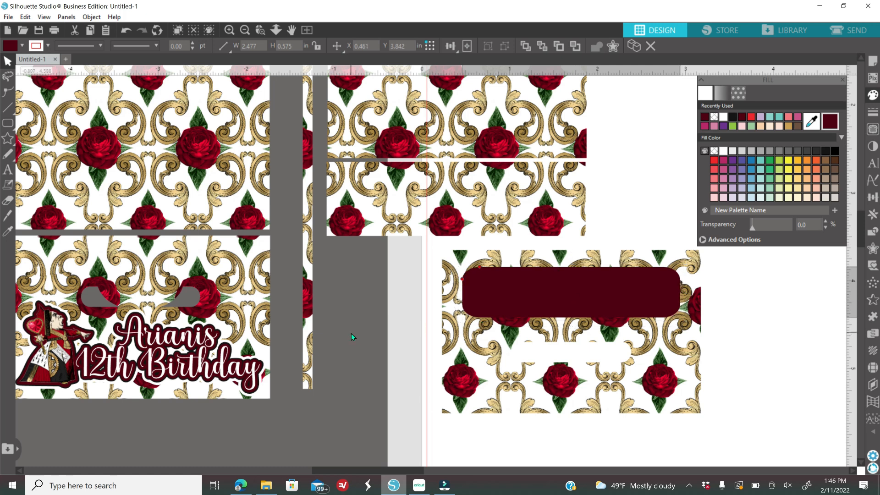
- Add Microsoft Uighur text on the banner reading 'Thank You' and 'For Celebrating' on two lines
{"action": "left_click", "coordinate": [7, 170]}
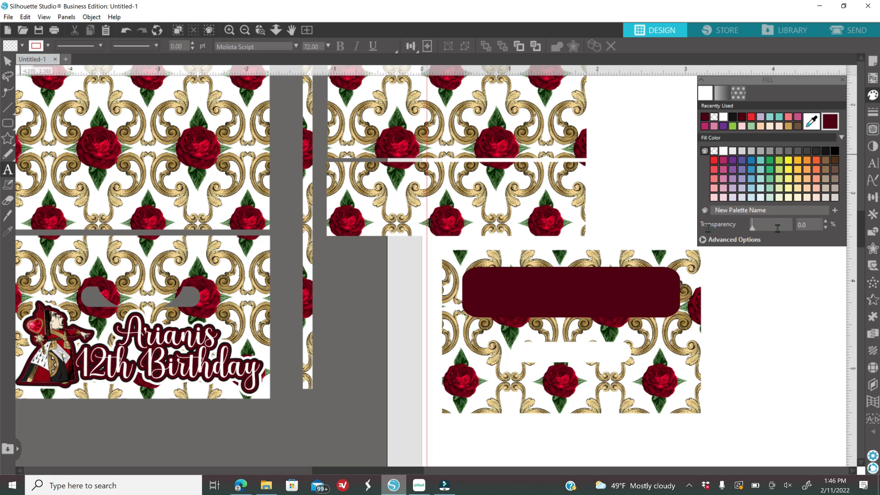
{"action": "left_click", "coordinate": [873, 164]}
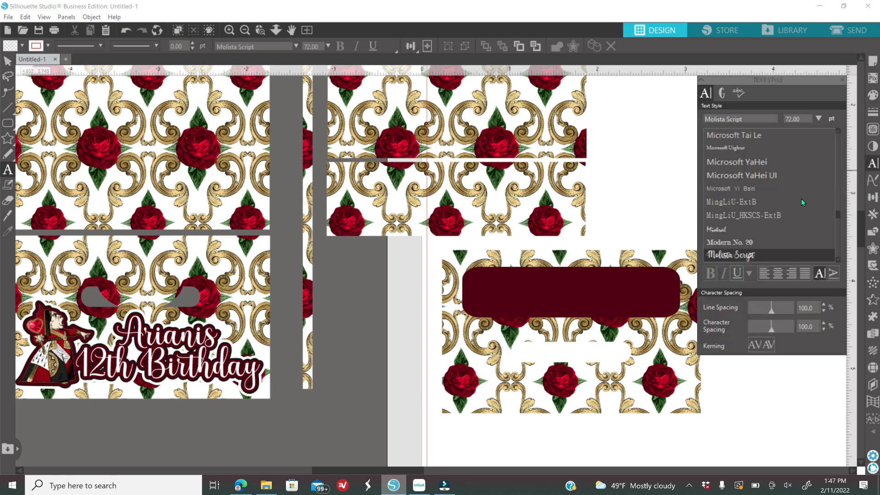
{"action": "scroll", "coordinate": [776, 202], "scroll_direction": "up", "scroll_amount": 10}
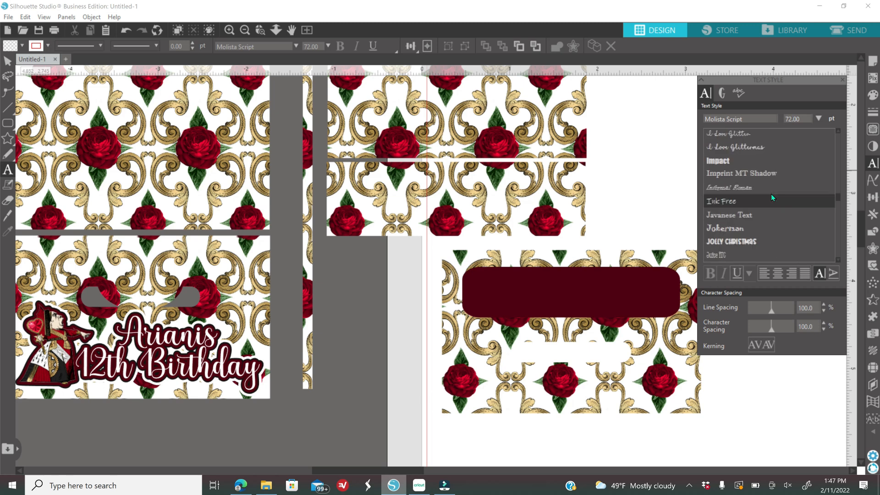
{"action": "scroll", "coordinate": [770, 193], "scroll_direction": "up", "scroll_amount": 15}
{"action": "scroll", "coordinate": [762, 188], "scroll_direction": "up", "scroll_amount": 15}
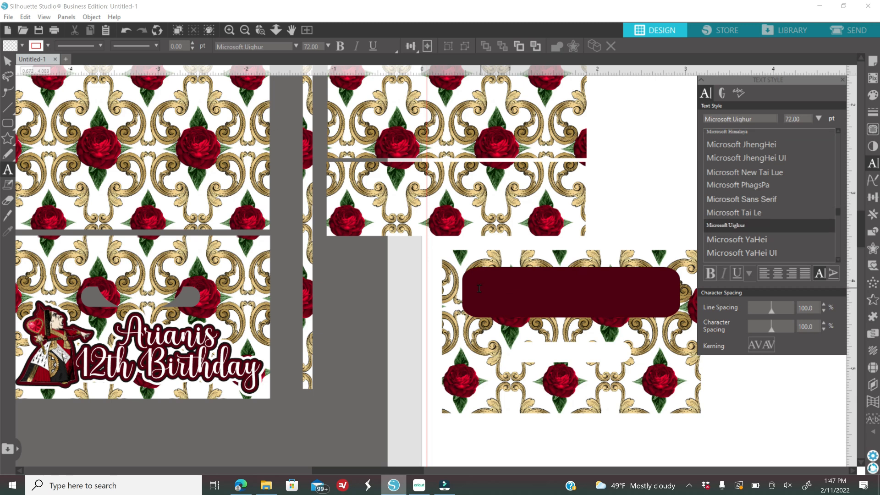
{"action": "left_click", "coordinate": [480, 289]}
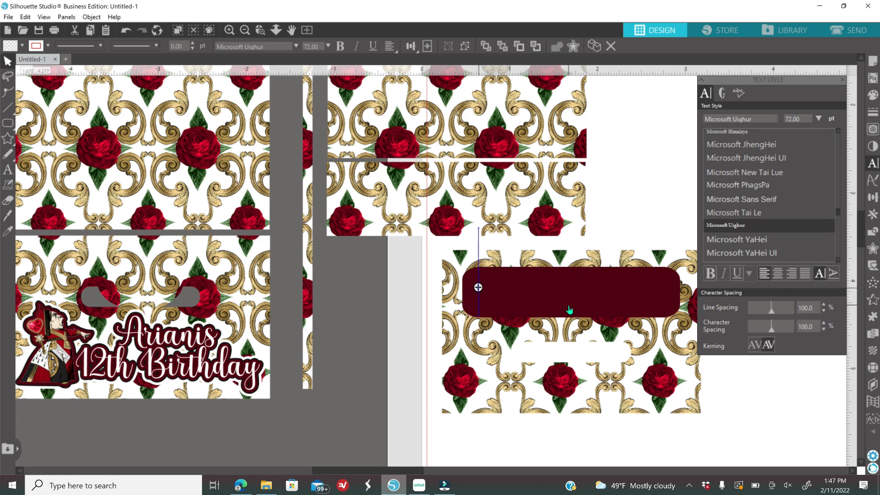
{"action": "type", "text": "T"}
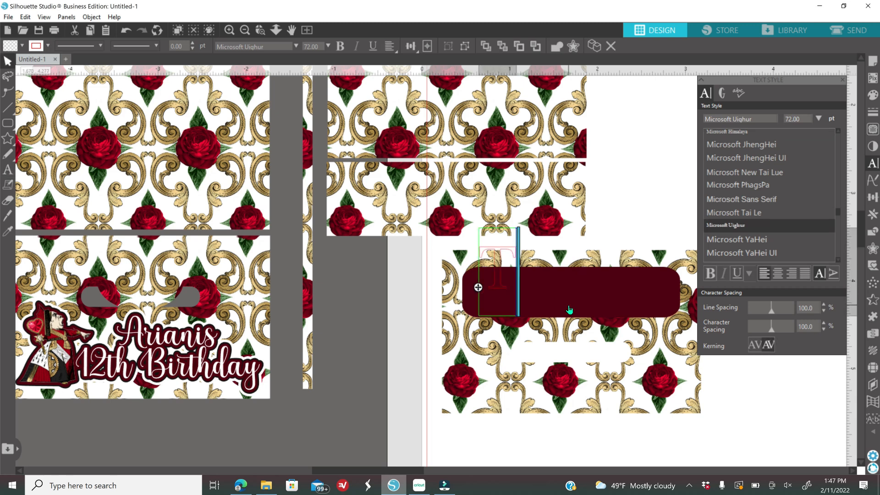
{"action": "type", "text": "hank You"}
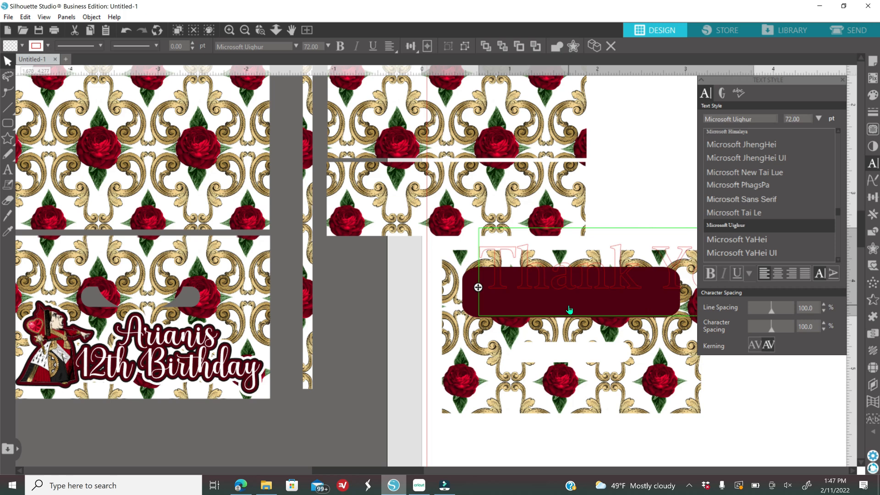
{"action": "key", "text": "Return"}
{"action": "type", "text": "Thank Yo For Celeb"}
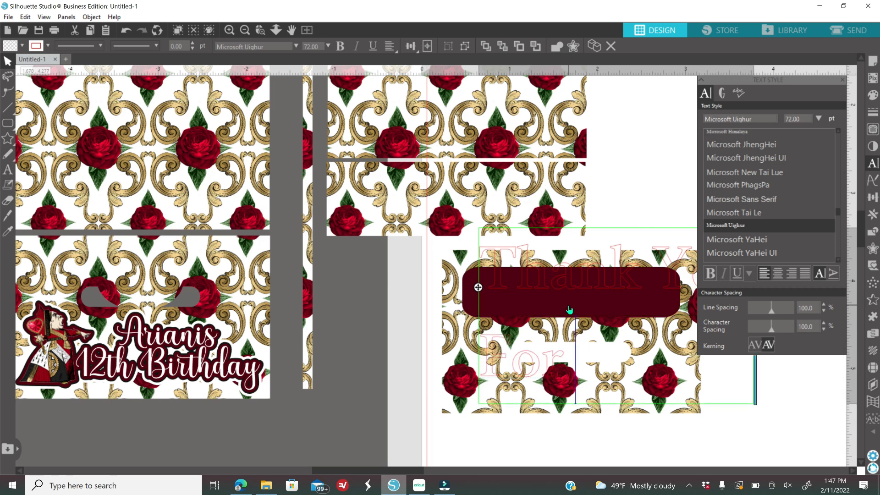
{"action": "type", "text": "rating"}
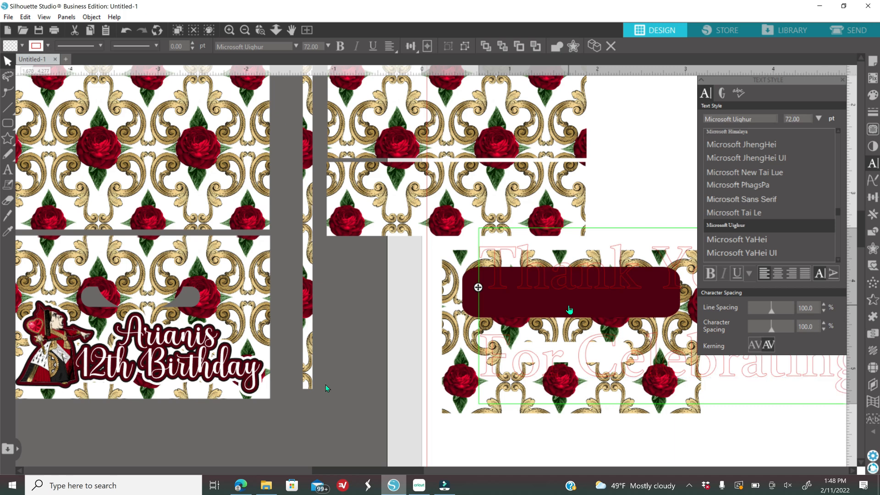
{"action": "left_click", "coordinate": [374, 367]}
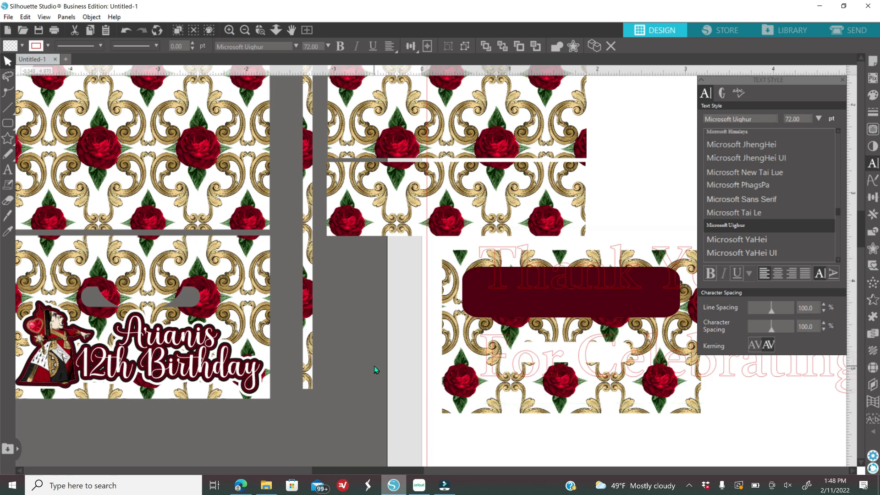
- Fill the thank-you text white, remove its pink outline, and move it onto the banner
{"action": "left_click", "coordinate": [752, 379]}
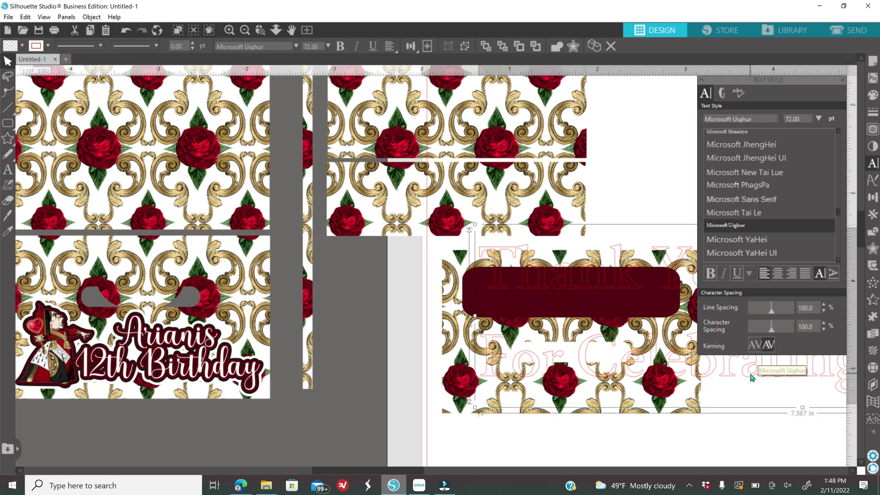
{"action": "left_click", "coordinate": [873, 95]}
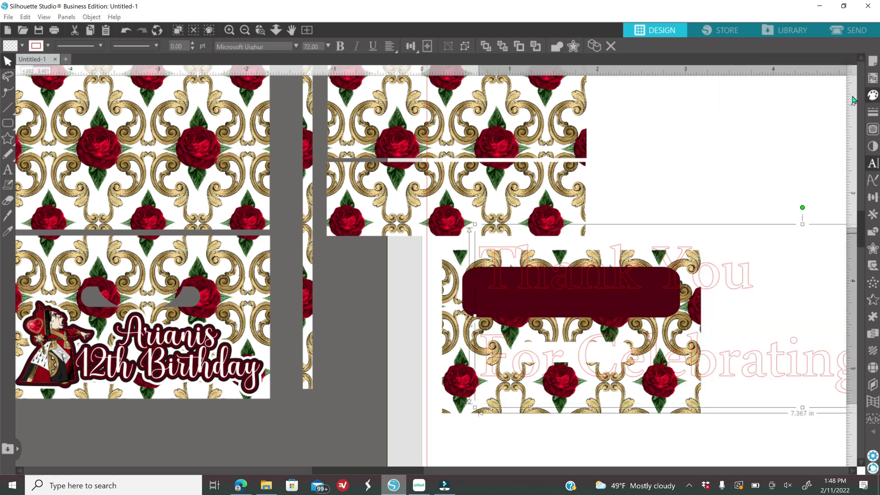
{"action": "left_click", "coordinate": [724, 118]}
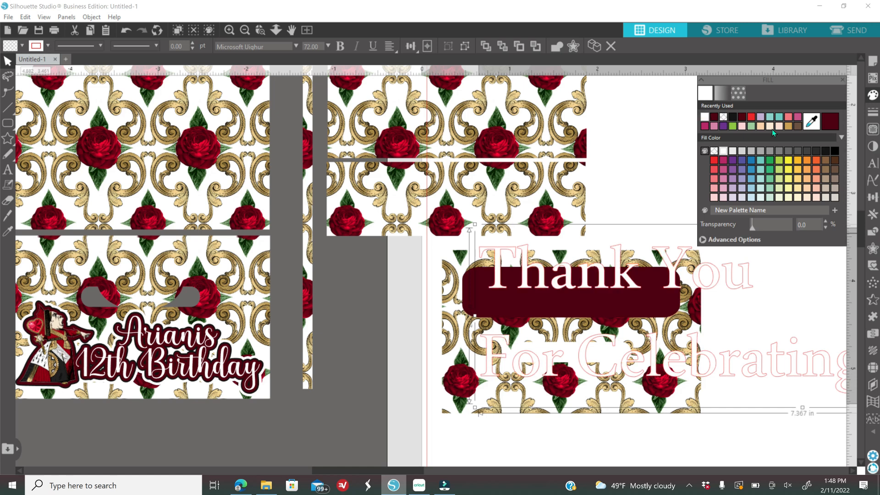
{"action": "left_click", "coordinate": [873, 112]}
{"action": "left_click", "coordinate": [727, 96]}
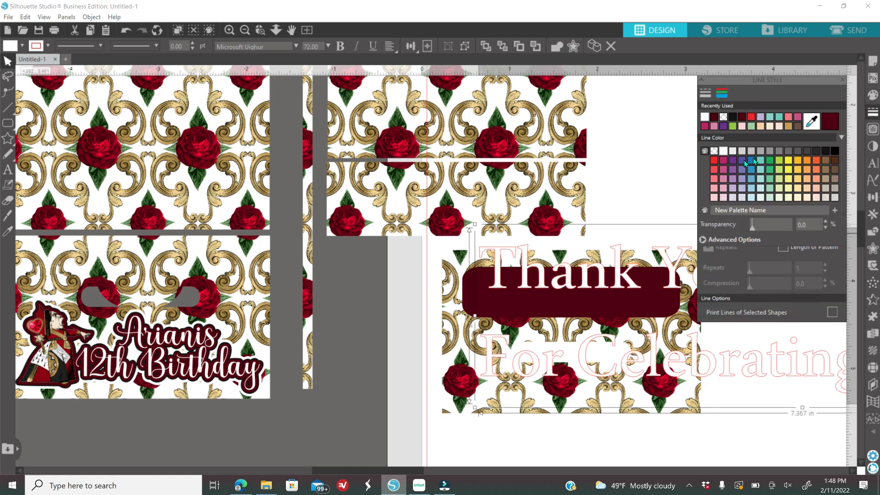
{"action": "left_click", "coordinate": [716, 153]}
{"action": "left_click_drag", "start_coordinate": [574, 325], "coordinate": [394, 353]}
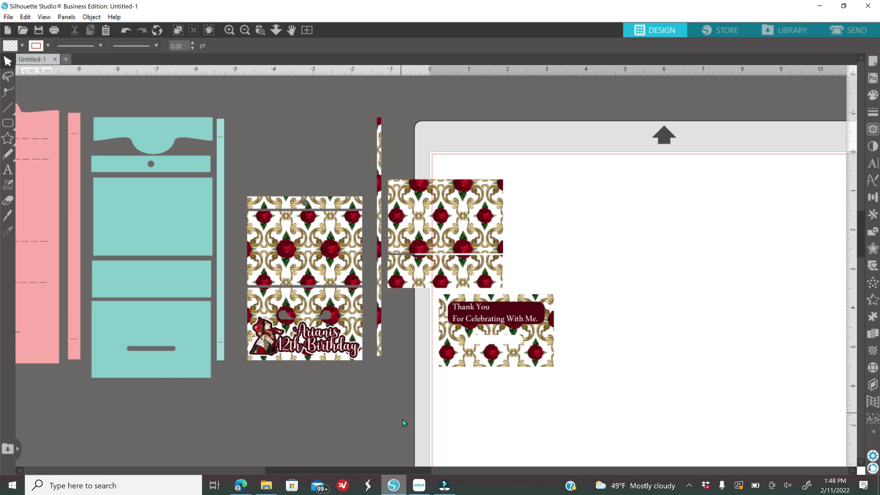
- Zoom out to view all the pieces and bring up the Page Setup panel
{"action": "left_click", "coordinate": [246, 30]}
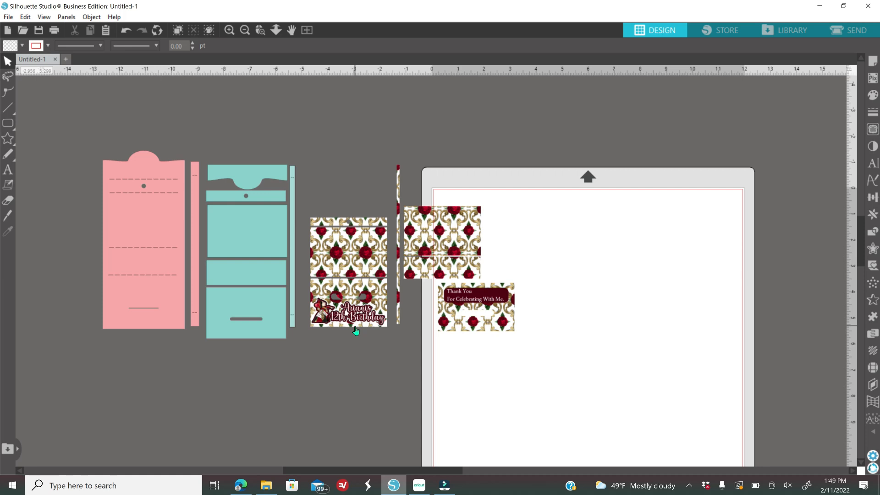
{"action": "left_click", "coordinate": [872, 62]}
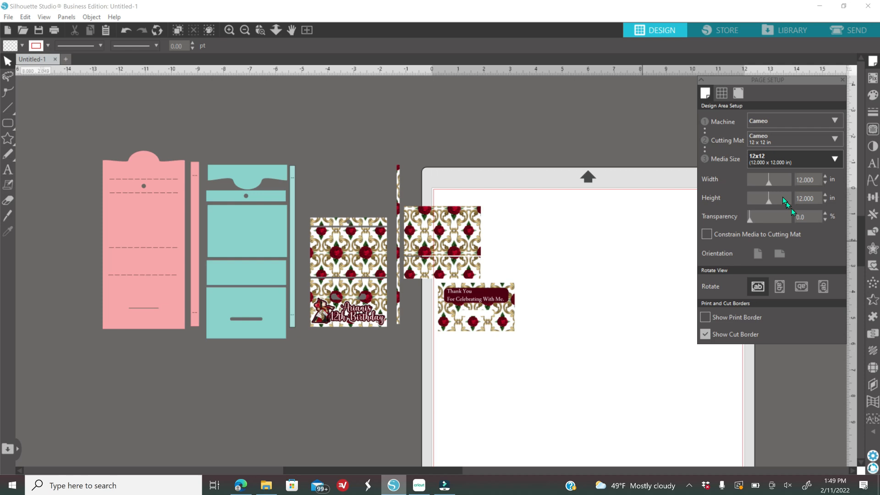
- Set the media size to Letter (8.5 x 11 in) and nudge the thin rose-pattern strip left
{"action": "left_click", "coordinate": [792, 159]}
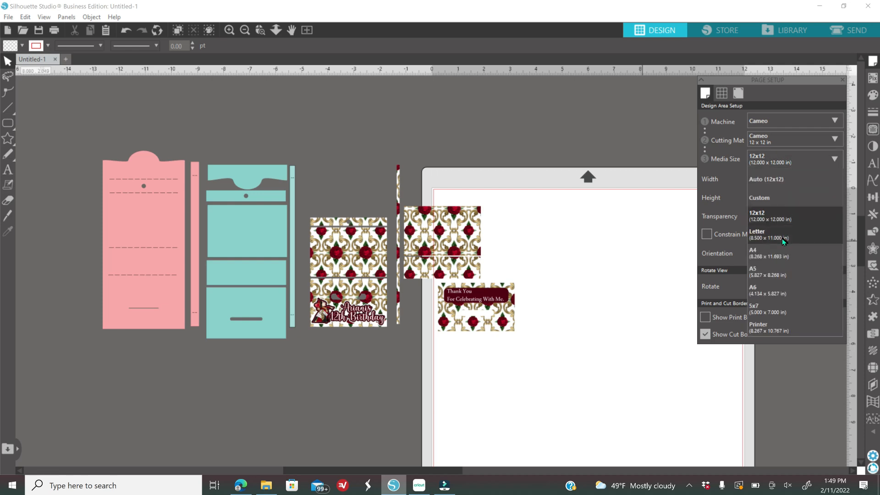
{"action": "left_click", "coordinate": [782, 238]}
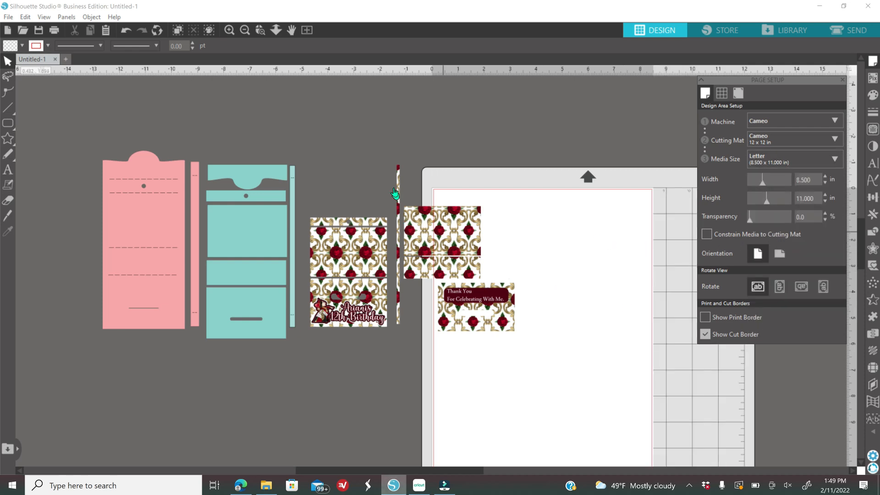
{"action": "left_click_drag", "start_coordinate": [397, 236], "coordinate": [391, 231]}
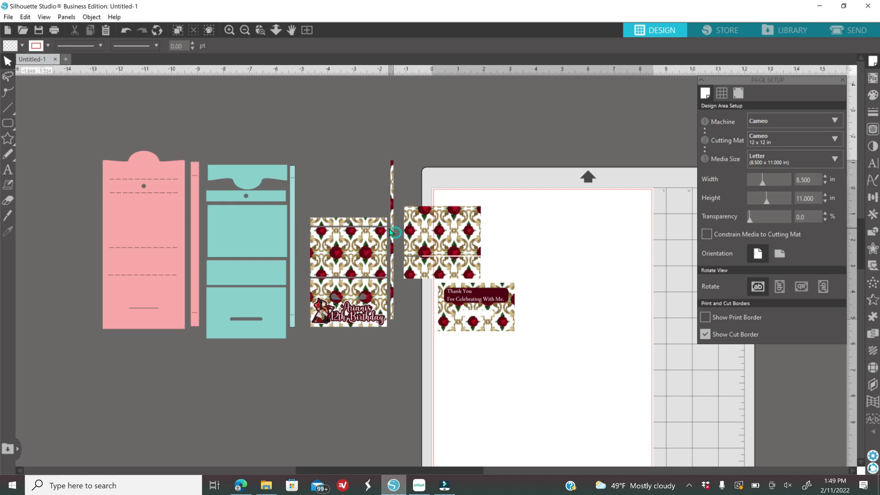
- Move the rose piece and thank-you card below the birthday card and put the pink purse pieces on the page
{"action": "left_click_drag", "start_coordinate": [397, 201], "coordinate": [520, 338]}
{"action": "left_click_drag", "start_coordinate": [497, 310], "coordinate": [373, 433]}
{"action": "left_click_drag", "start_coordinate": [113, 93], "coordinate": [199, 278]}
{"action": "left_click_drag", "start_coordinate": [152, 297], "coordinate": [489, 339]}
- Fill the purse pieces white and give their outlines dark grey at 0.25 pt thickness
{"action": "left_click", "coordinate": [873, 95]}
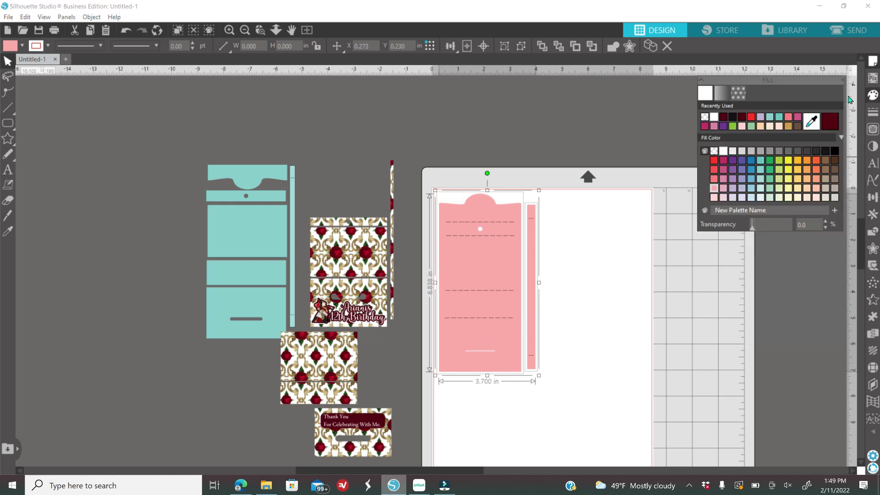
{"action": "left_click", "coordinate": [714, 118]}
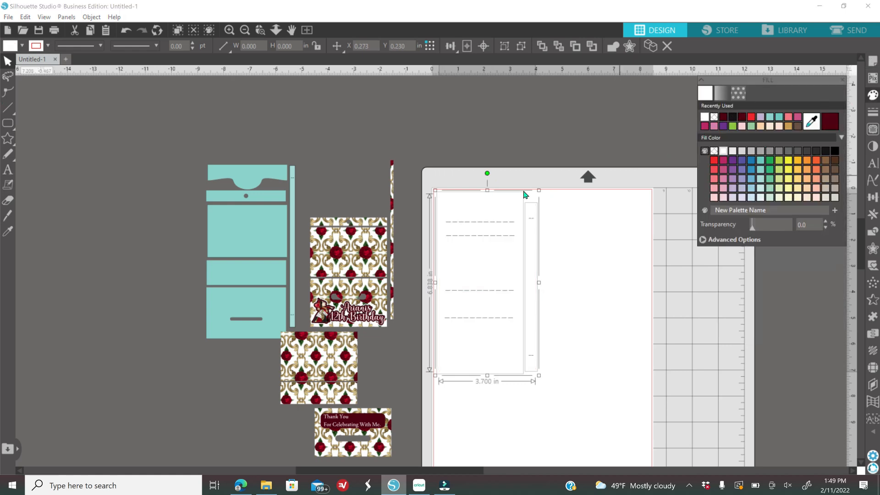
{"action": "left_click", "coordinate": [874, 113]}
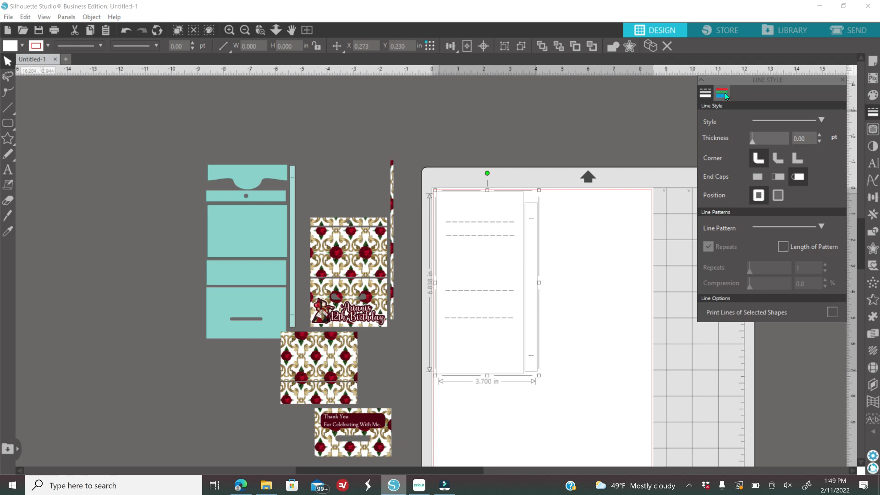
{"action": "left_click", "coordinate": [723, 93]}
{"action": "left_click", "coordinate": [734, 118]}
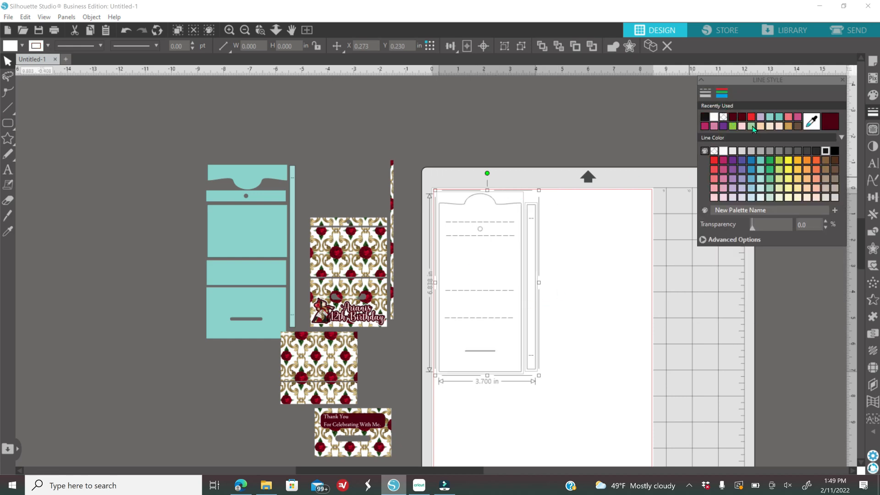
{"action": "left_click", "coordinate": [705, 93]}
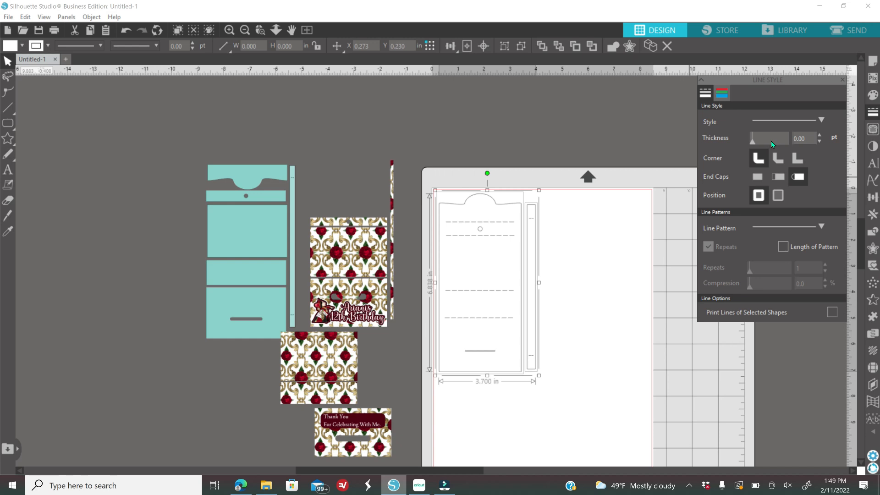
{"action": "left_click", "coordinate": [820, 136]}
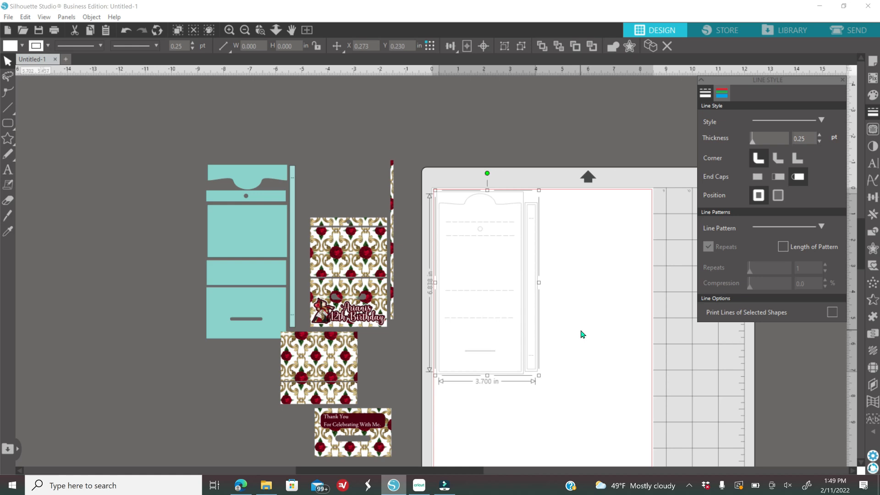
{"action": "left_click", "coordinate": [623, 152]}
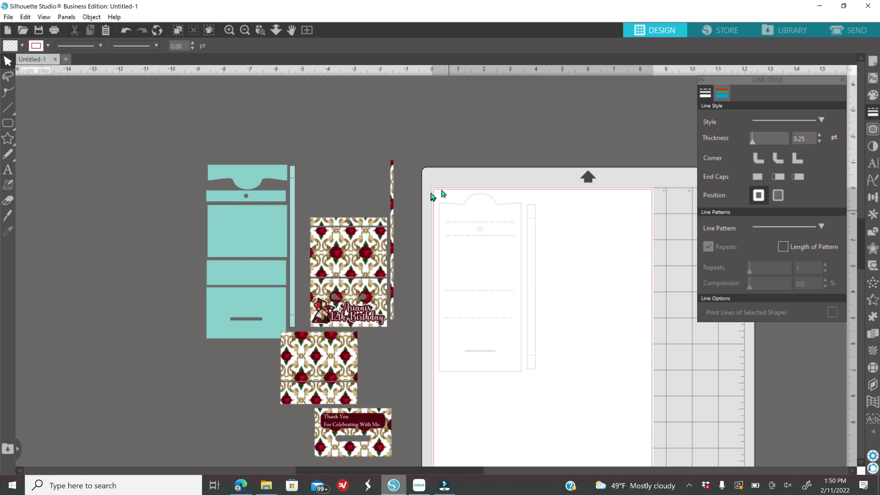
- Select the white and teal plain purse templates and drag them off the mat
{"action": "left_click_drag", "start_coordinate": [455, 174], "coordinate": [170, 273]}
{"action": "left_click_drag", "start_coordinate": [200, 143], "coordinate": [529, 344]}
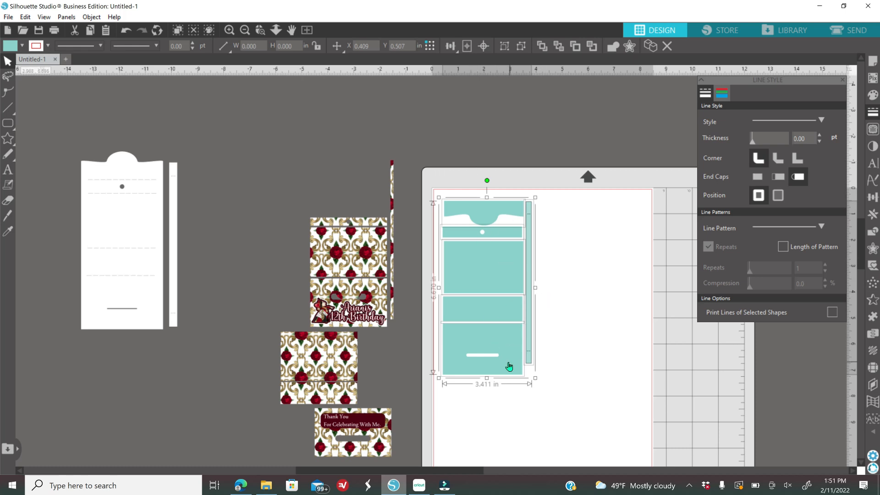
{"action": "left_click_drag", "start_coordinate": [508, 334], "coordinate": [258, 296]}
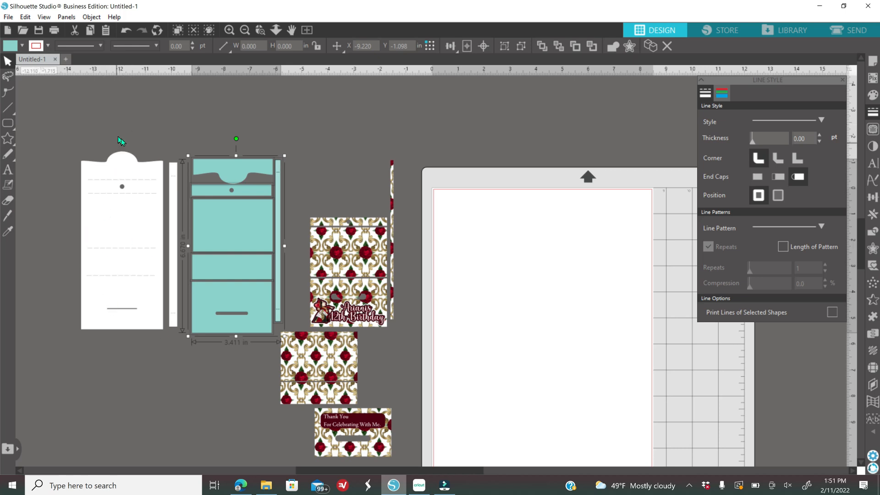
- Fill the white purse template red
{"action": "left_click", "coordinate": [156, 206]}
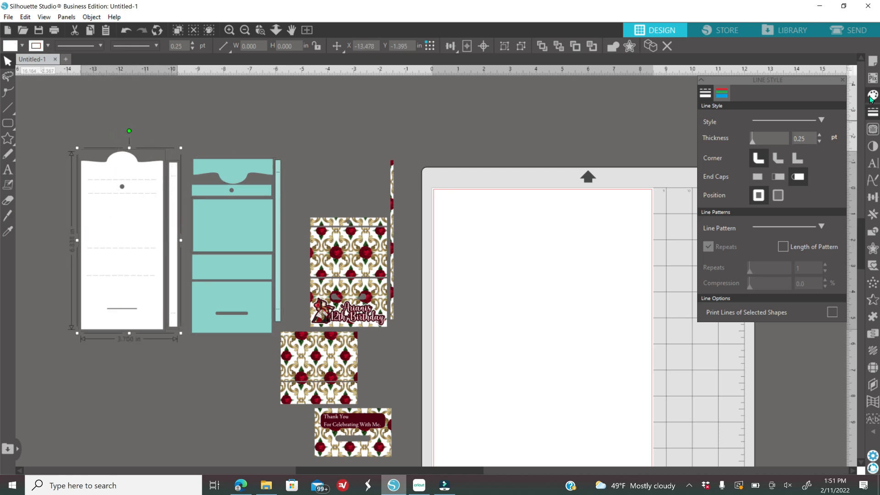
{"action": "left_click", "coordinate": [872, 97]}
{"action": "left_click", "coordinate": [752, 117]}
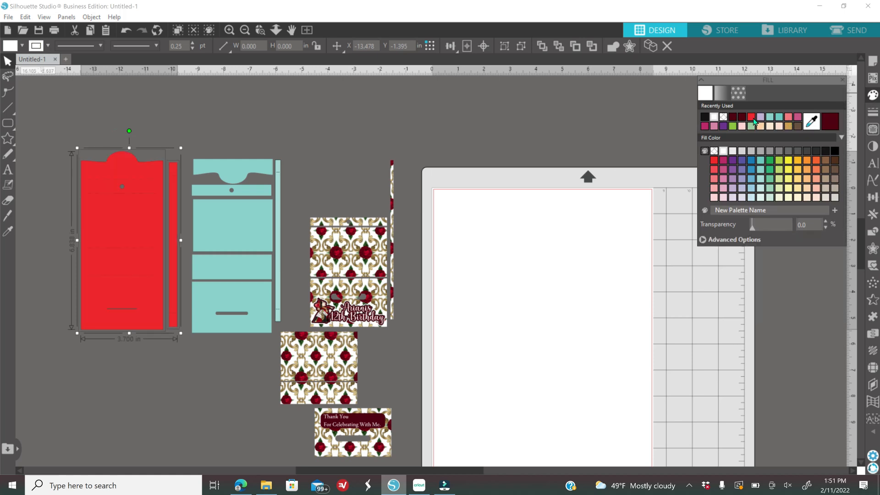
{"action": "left_click", "coordinate": [194, 121]}
- Fill the teal purse template and its thin strip orange
{"action": "left_click", "coordinate": [269, 326]}
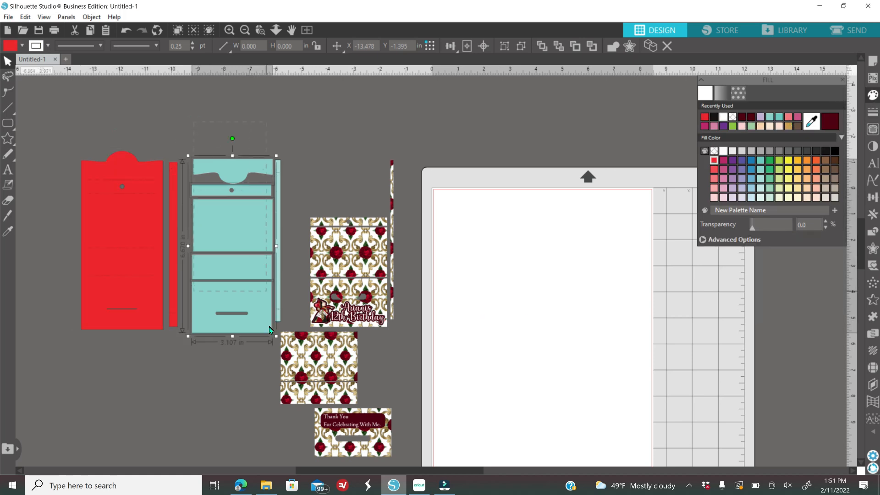
{"action": "left_click", "coordinate": [808, 162]}
{"action": "left_click", "coordinate": [277, 220]}
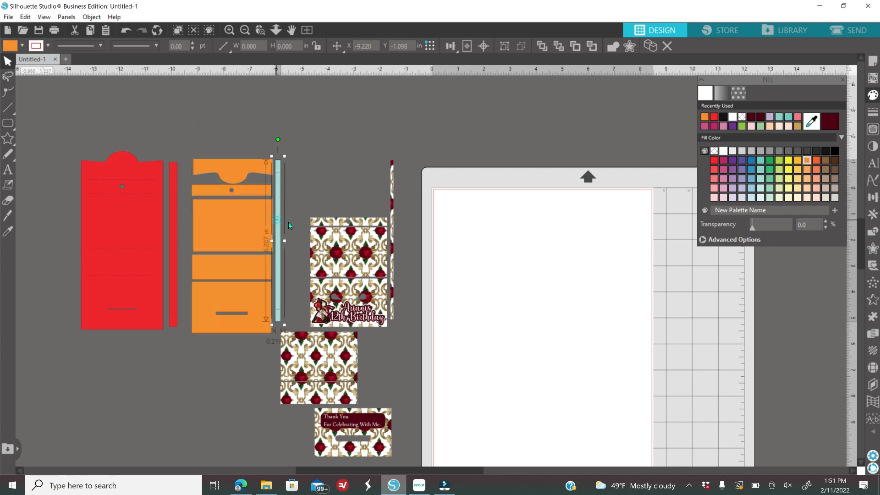
{"action": "left_click", "coordinate": [808, 161]}
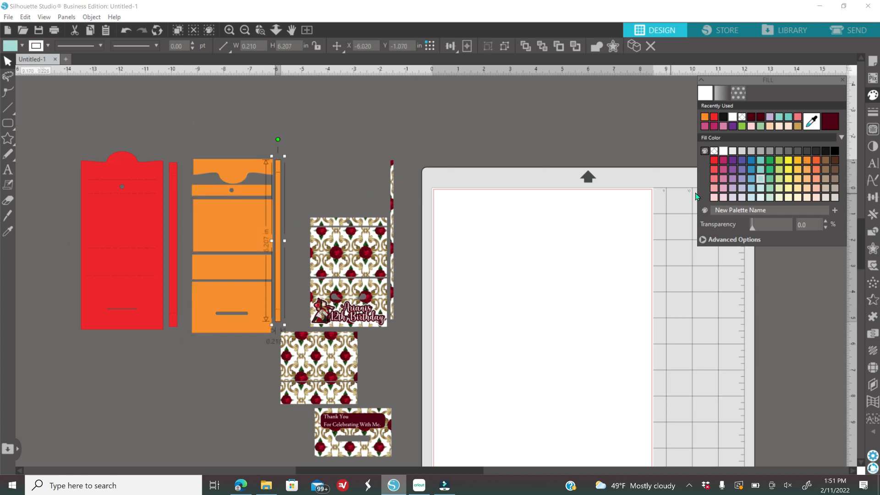
{"action": "left_click", "coordinate": [557, 187]}
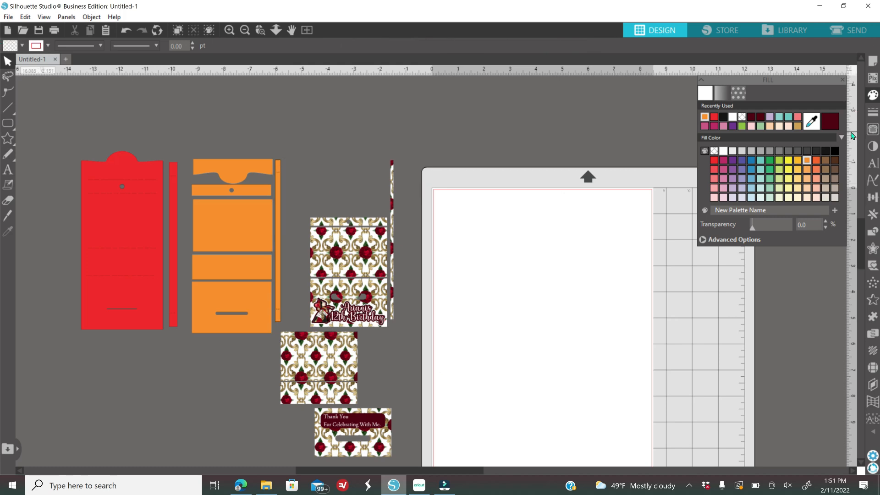
- Turn registration marks on with a thickness of 1.00 in Page Setup
{"action": "left_click", "coordinate": [874, 63]}
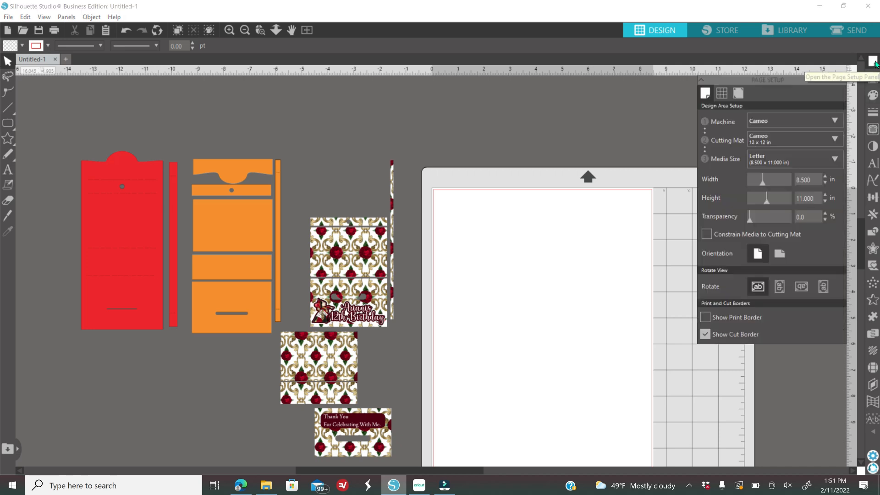
{"action": "left_click", "coordinate": [738, 94]}
{"action": "left_click", "coordinate": [708, 120]}
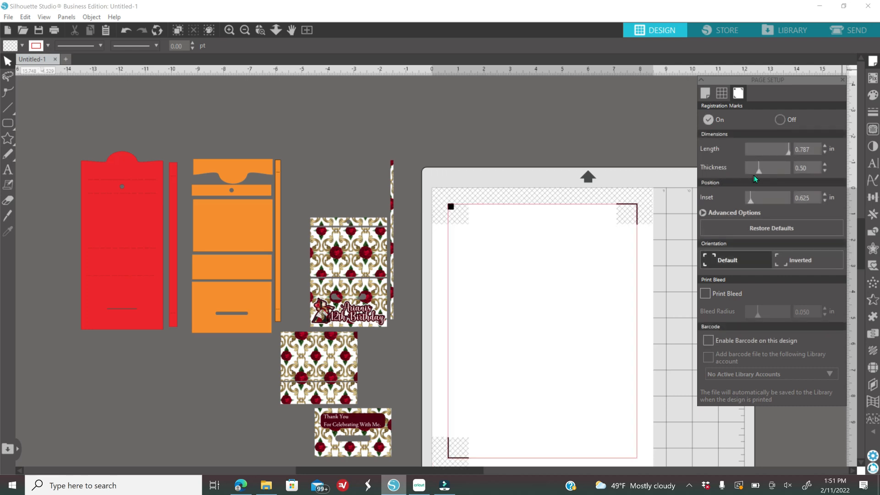
{"action": "left_click_drag", "start_coordinate": [758, 172], "coordinate": [797, 177]}
- Arrange the rose strips, rose blocks and birthday sticker on the Letter page
{"action": "scroll", "coordinate": [563, 300], "scroll_direction": "down", "scroll_amount": 3}
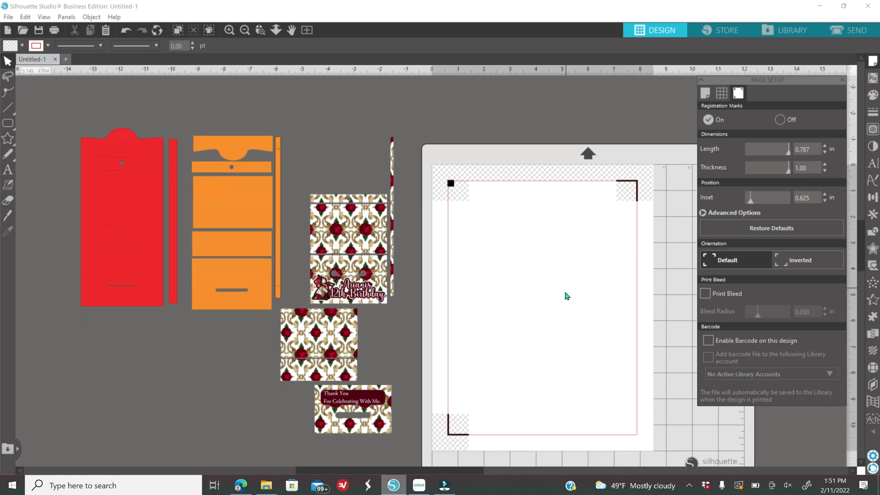
{"action": "left_click_drag", "start_coordinate": [361, 169], "coordinate": [517, 161]}
{"action": "left_click_drag", "start_coordinate": [395, 164], "coordinate": [614, 216]}
{"action": "left_click_drag", "start_coordinate": [360, 202], "coordinate": [515, 200]}
{"action": "left_click_drag", "start_coordinate": [380, 269], "coordinate": [533, 268]}
{"action": "left_click_drag", "start_coordinate": [333, 309], "coordinate": [593, 201]}
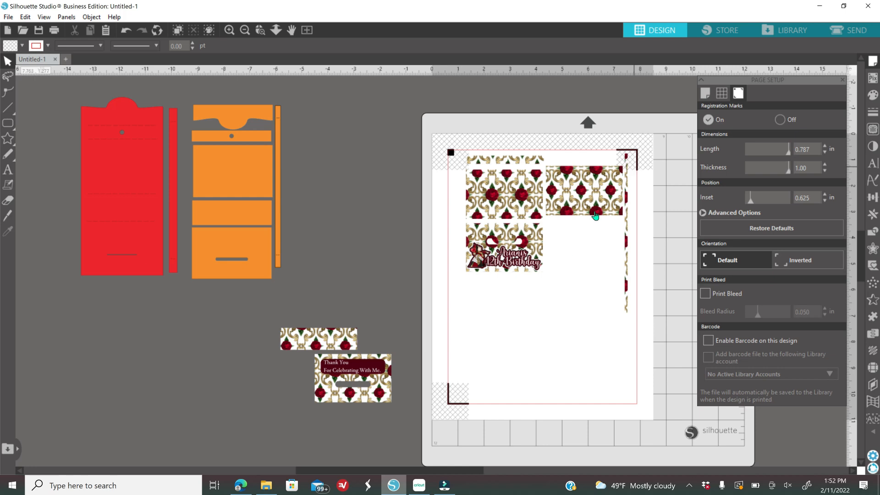
- Tuck the small rose strip just under the birthday sticker
{"action": "left_click_drag", "start_coordinate": [342, 338], "coordinate": [498, 310]}
{"action": "left_click", "coordinate": [435, 304]}
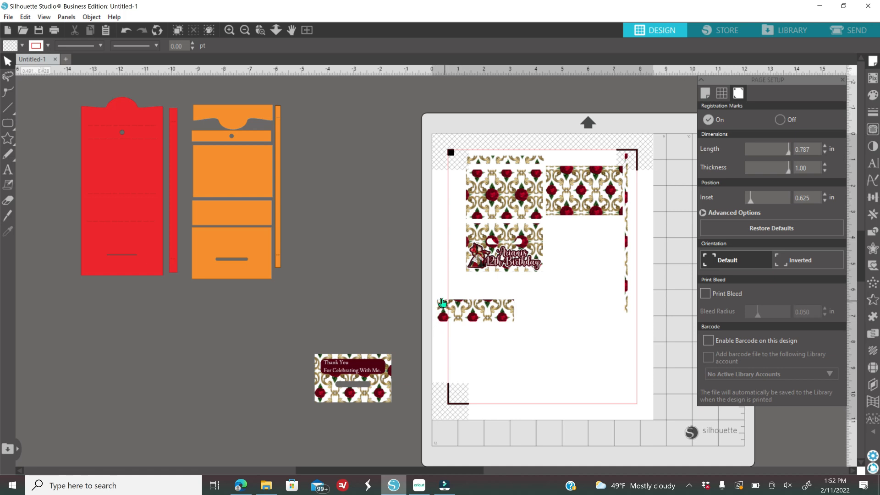
{"action": "left_click_drag", "start_coordinate": [481, 313], "coordinate": [508, 293]}
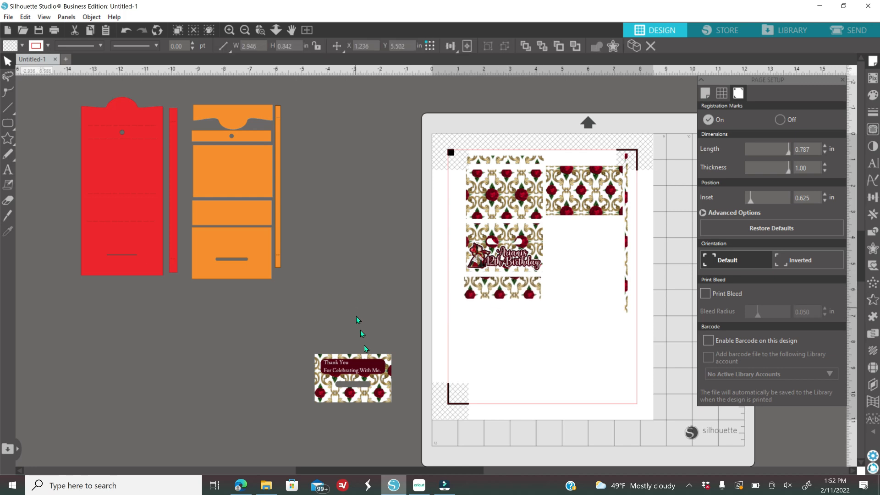
- Place the 2.946 x 1.856 in Thank You label below the rose strip
{"action": "left_click", "coordinate": [365, 396]}
{"action": "left_click_drag", "start_coordinate": [364, 395], "coordinate": [512, 340]}
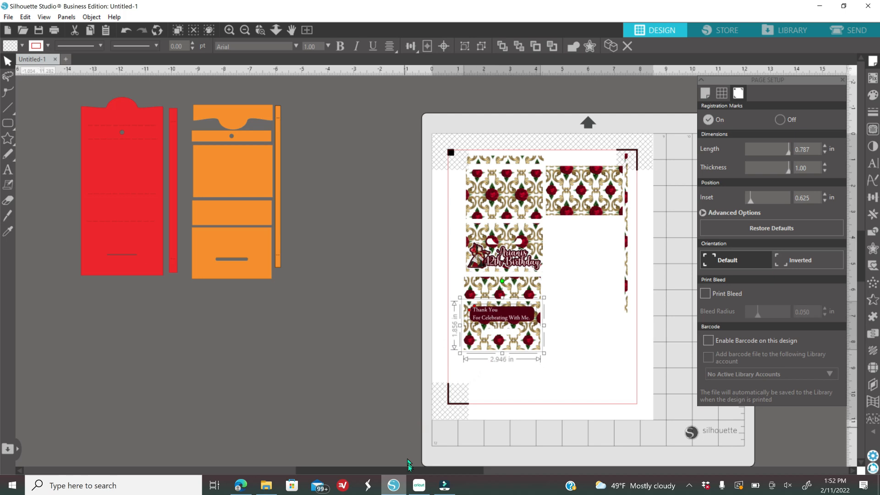
{"action": "left_click_drag", "start_coordinate": [409, 473], "coordinate": [446, 472]}
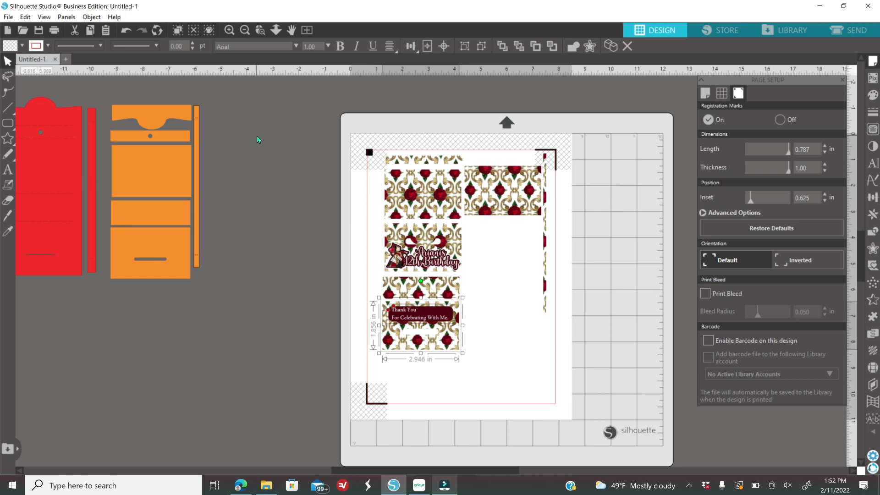
- In Send, set the upper rose pattern tiles to Cut
{"action": "left_click", "coordinate": [844, 32]}
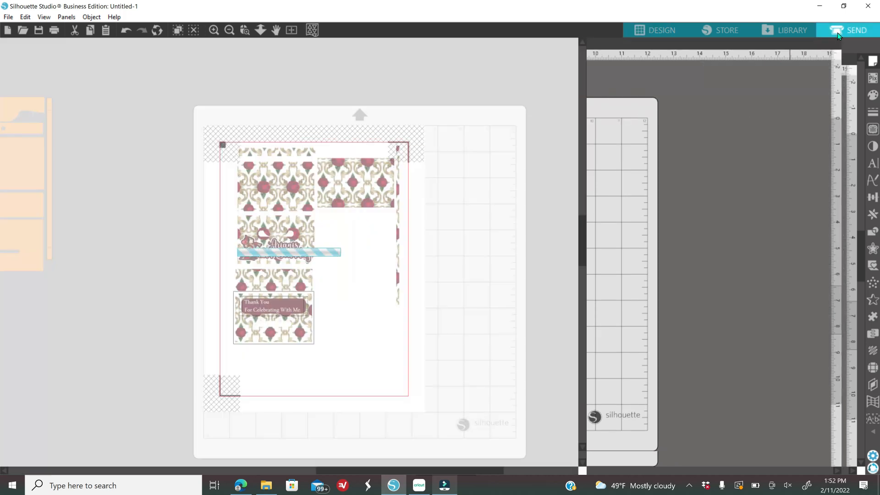
{"action": "left_click", "coordinate": [213, 30]}
{"action": "scroll", "coordinate": [369, 426], "scroll_direction": "up", "scroll_amount": 3}
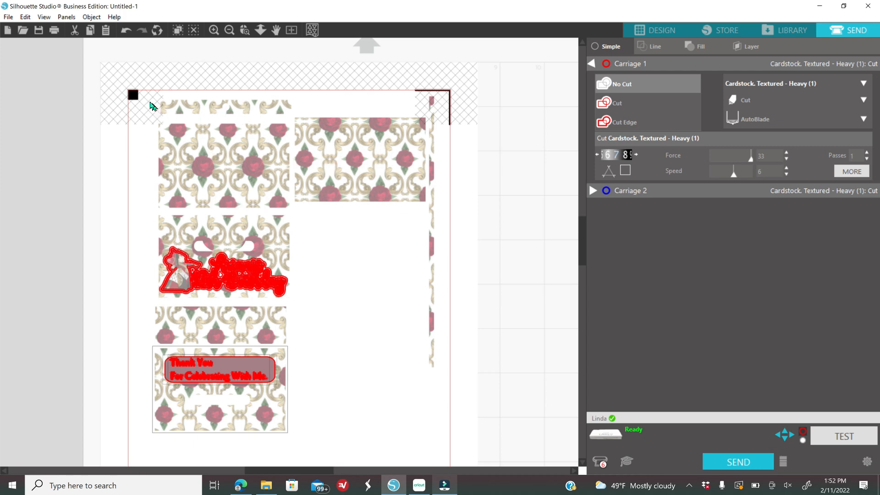
{"action": "left_click_drag", "start_coordinate": [133, 81], "coordinate": [459, 198]}
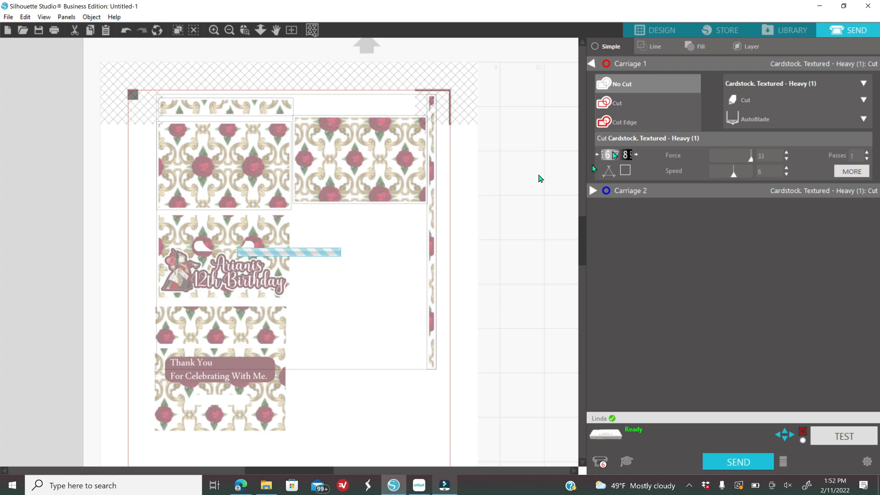
{"action": "left_click", "coordinate": [621, 105]}
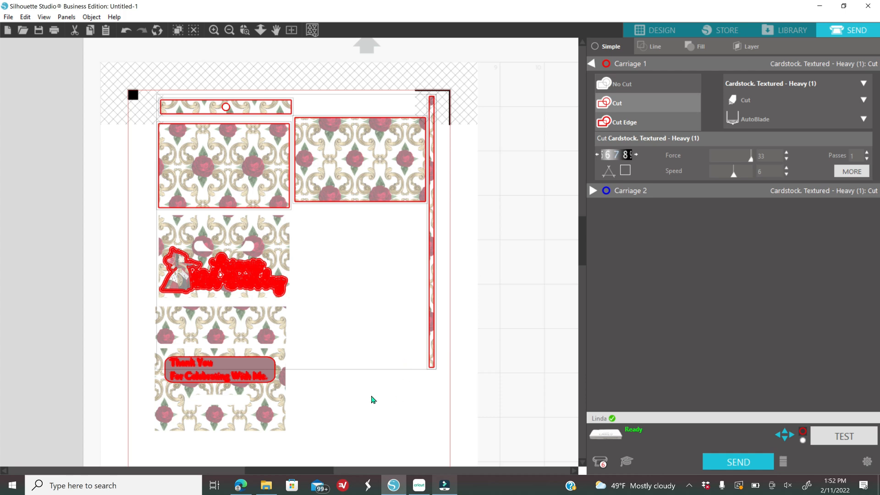
{"action": "left_click", "coordinate": [339, 371]}
- Set the birthday design's cut options, move the curved strip beside it, and cut the birthday tag
{"action": "left_click", "coordinate": [184, 283]}
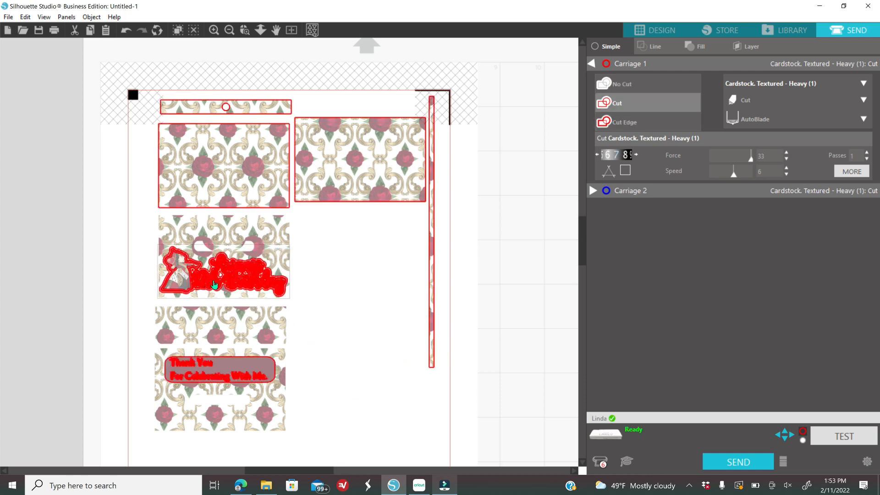
{"action": "left_click", "coordinate": [625, 89]}
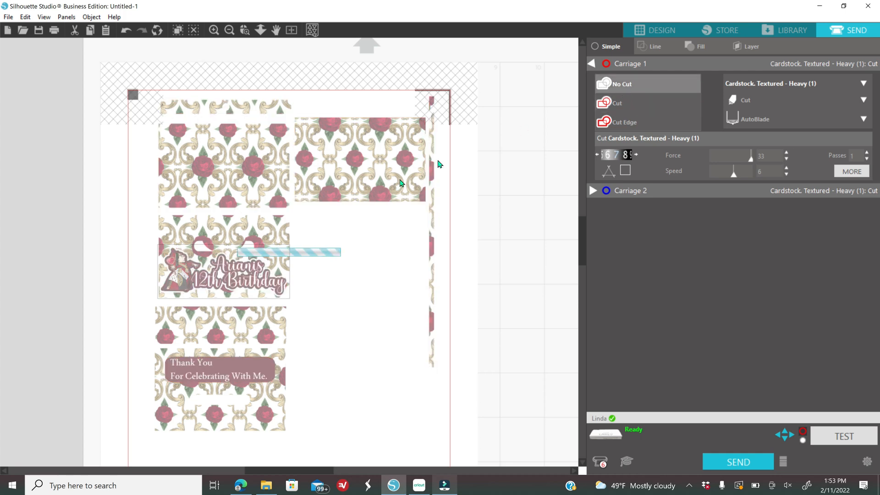
{"action": "left_click", "coordinate": [625, 106]}
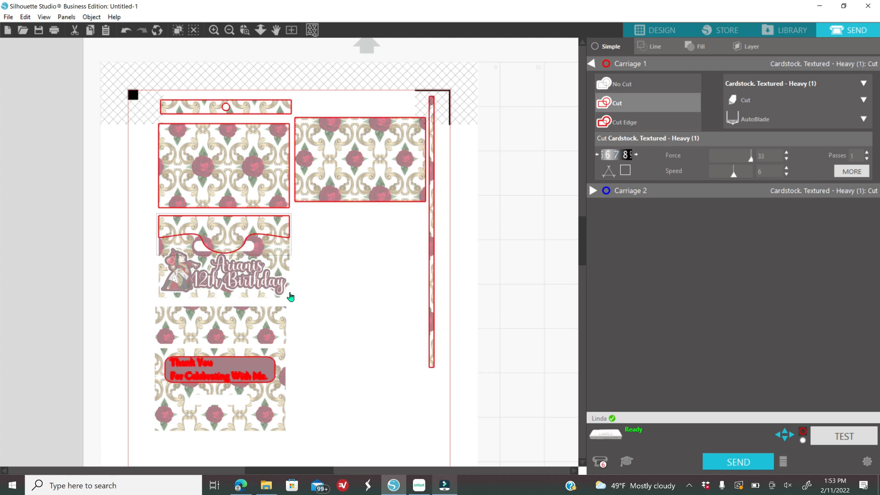
{"action": "left_click", "coordinate": [339, 267]}
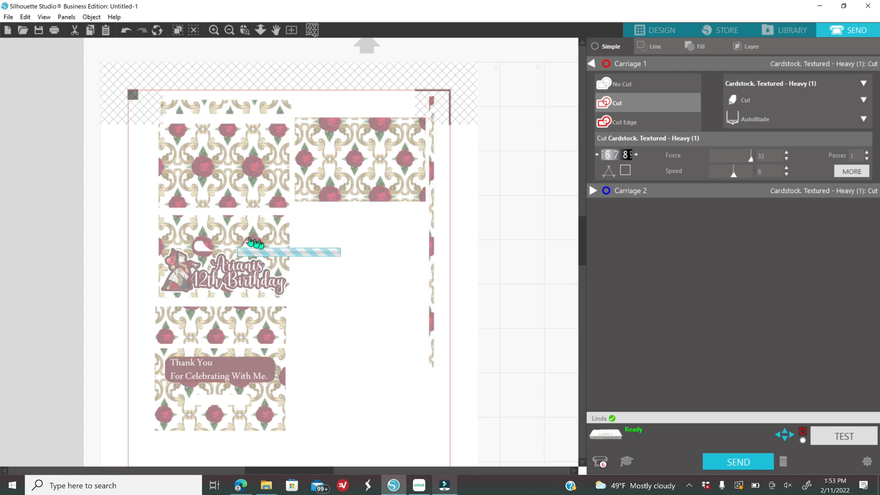
{"action": "left_click_drag", "start_coordinate": [232, 231], "coordinate": [377, 235]}
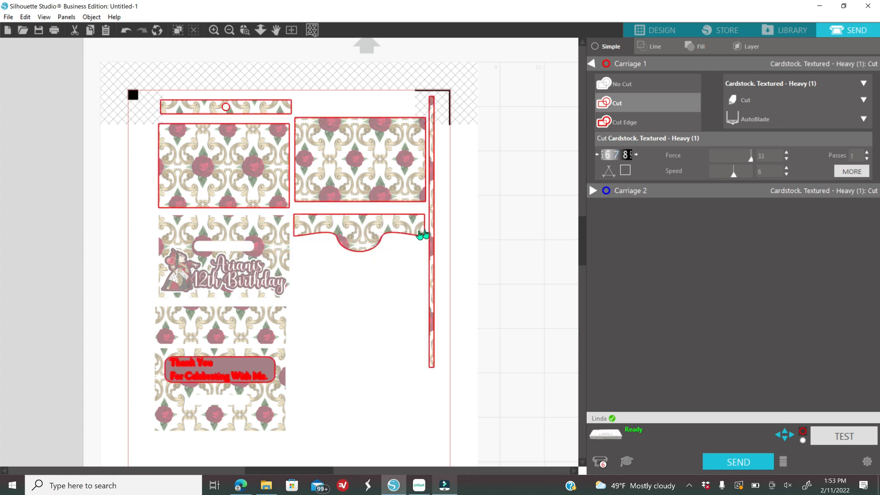
{"action": "left_click", "coordinate": [320, 252]}
{"action": "left_click", "coordinate": [176, 235]}
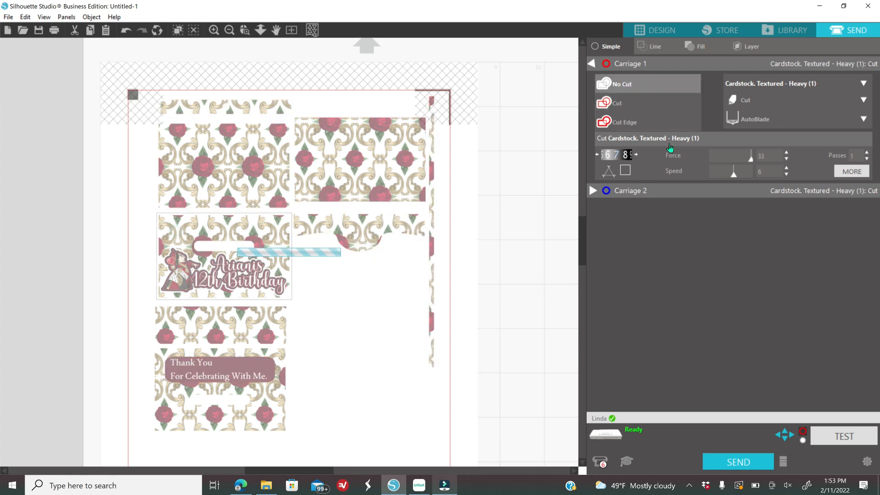
{"action": "left_click", "coordinate": [623, 105]}
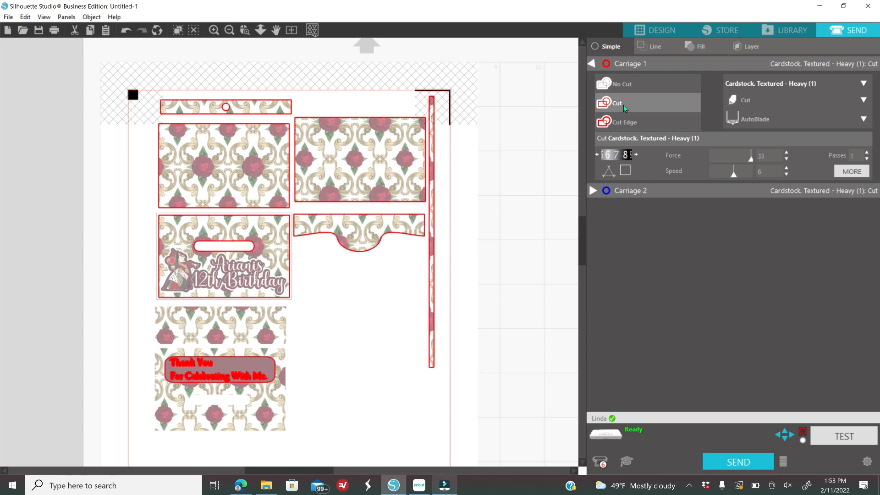
- Set the Thank You wording to No Cut, keep its tag outline cutting, and return to Design
{"action": "left_click", "coordinate": [251, 376]}
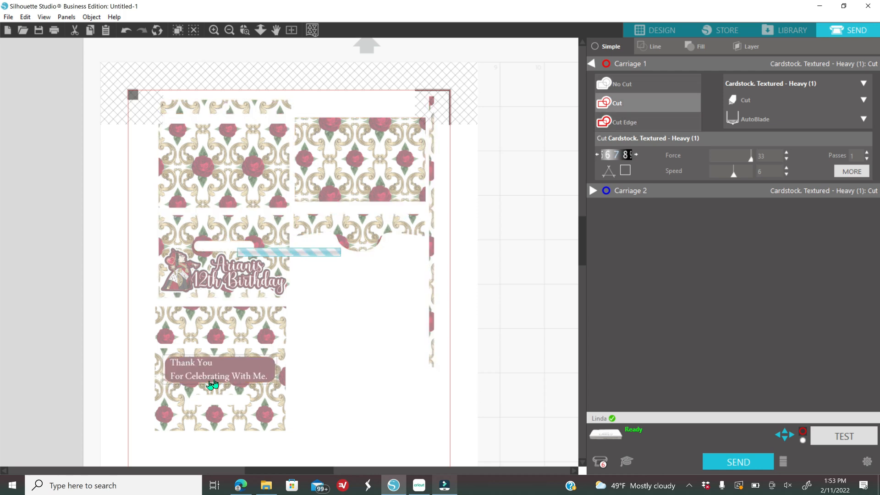
{"action": "left_click", "coordinate": [622, 91]}
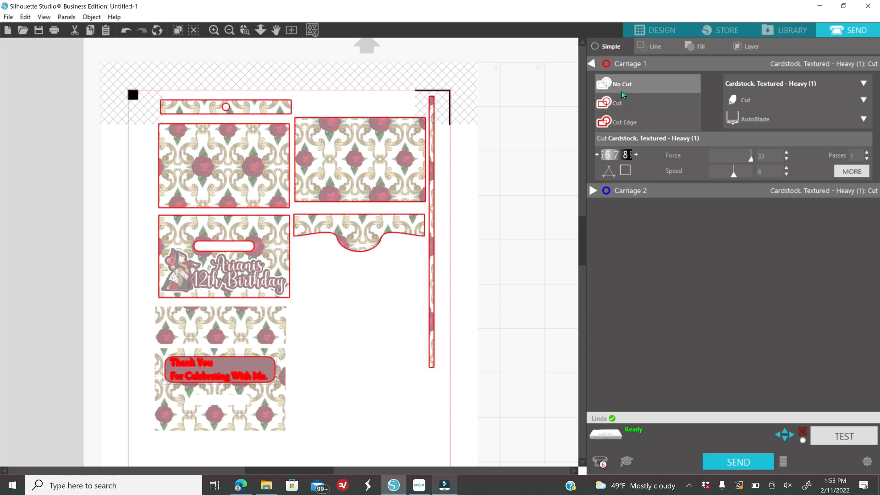
{"action": "left_click", "coordinate": [201, 377]}
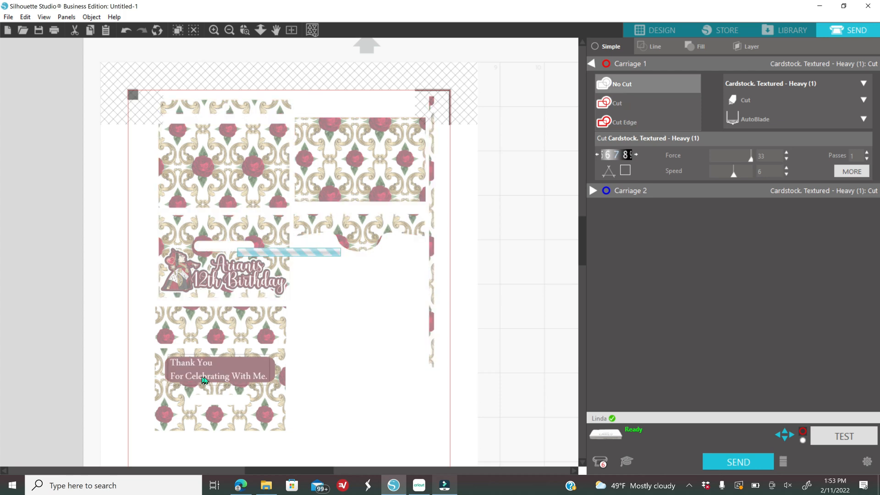
{"action": "left_click", "coordinate": [630, 87]}
{"action": "left_click", "coordinate": [230, 415]}
{"action": "left_click", "coordinate": [633, 104]}
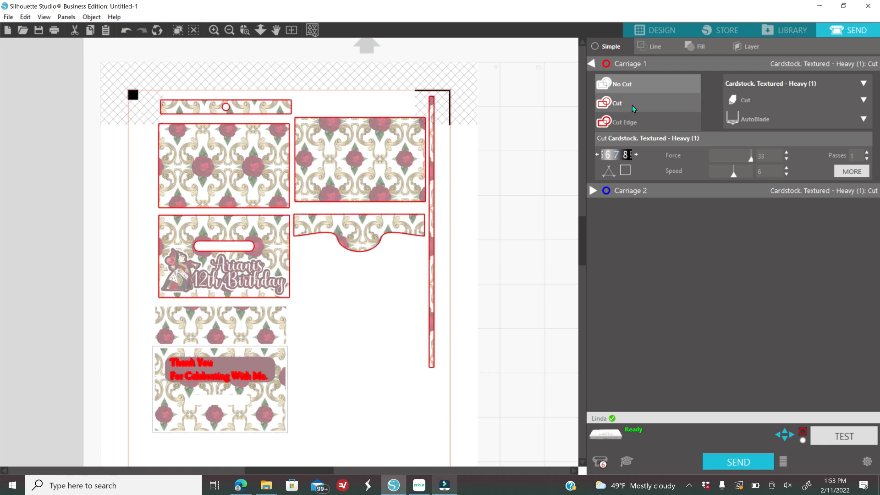
{"action": "left_click", "coordinate": [659, 32]}
- Group the Thank You tag pieces into one unit and reposition it
{"action": "left_click_drag", "start_coordinate": [365, 310], "coordinate": [481, 338]}
{"action": "right_click", "coordinate": [483, 352]}
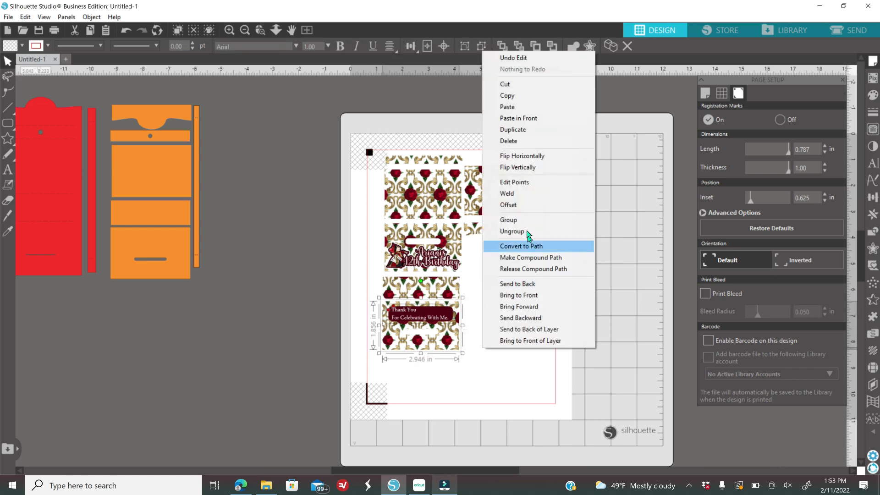
{"action": "left_click", "coordinate": [504, 219]}
{"action": "left_click_drag", "start_coordinate": [428, 364], "coordinate": [433, 341]}
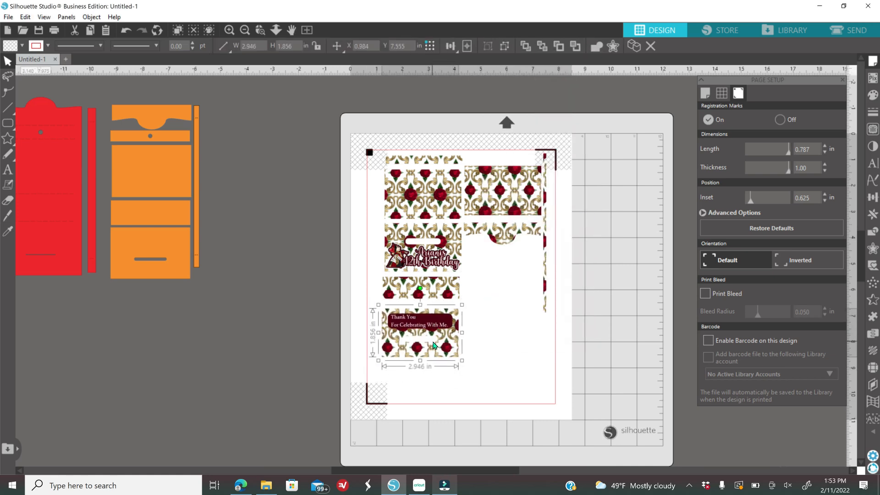
- Group the birthday tag pieces, align the Thank You tag with them, and close Page Setup
{"action": "left_click_drag", "start_coordinate": [375, 252], "coordinate": [464, 270]}
{"action": "right_click", "coordinate": [507, 280]}
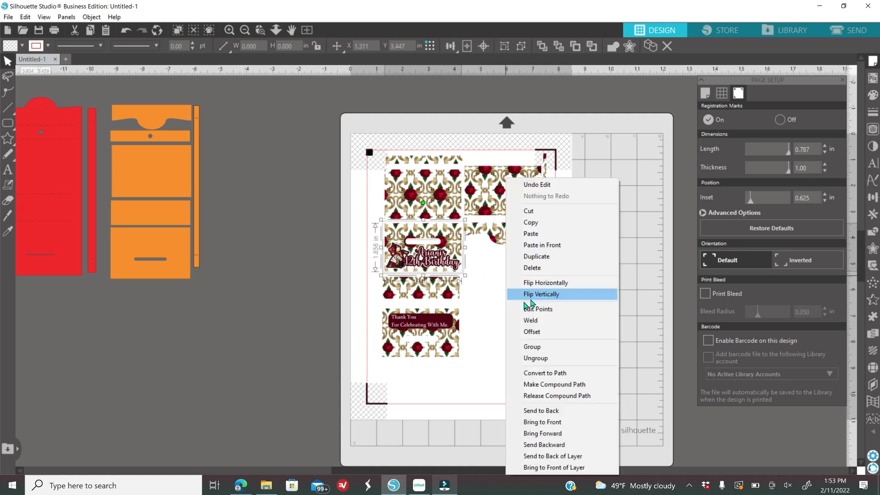
{"action": "left_click", "coordinate": [529, 351]}
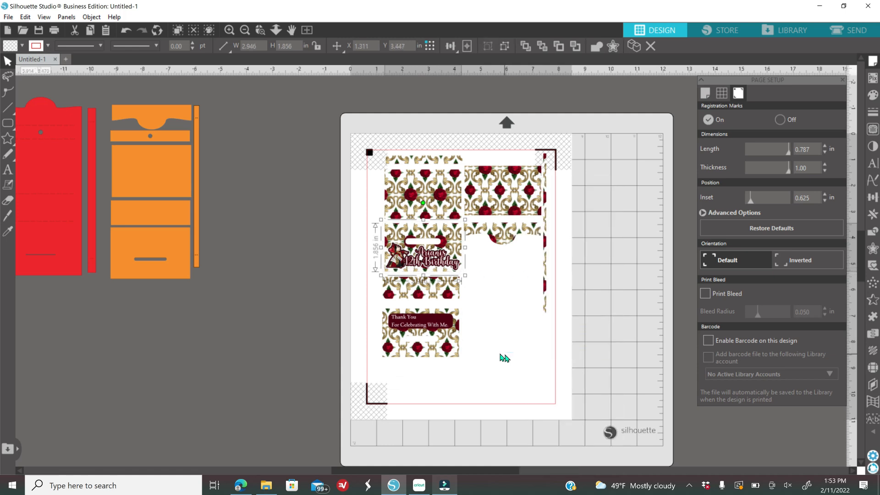
{"action": "left_click_drag", "start_coordinate": [427, 337], "coordinate": [430, 331]}
{"action": "left_click", "coordinate": [346, 210]}
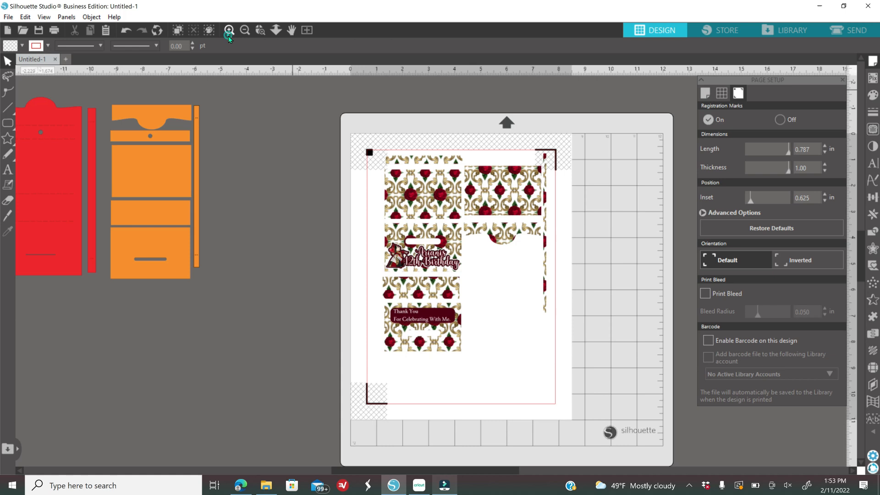
{"action": "left_click", "coordinate": [228, 35]}
{"action": "left_click", "coordinate": [228, 35]}
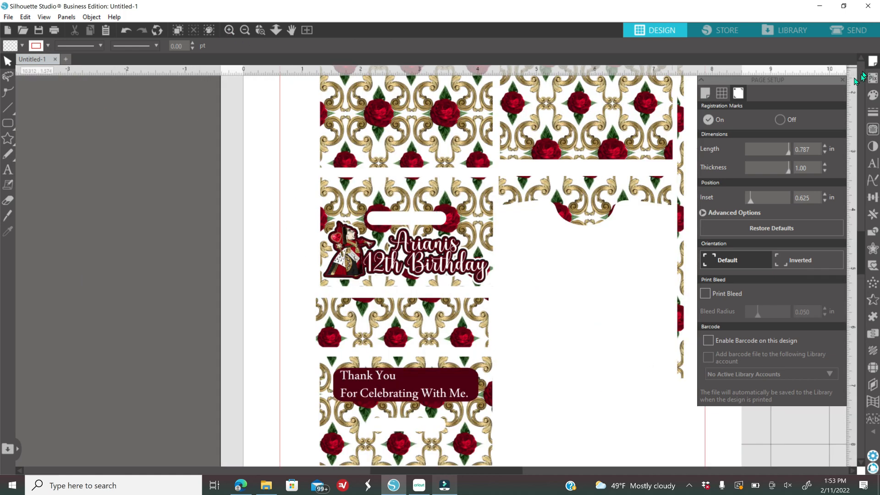
{"action": "left_click", "coordinate": [845, 81]}
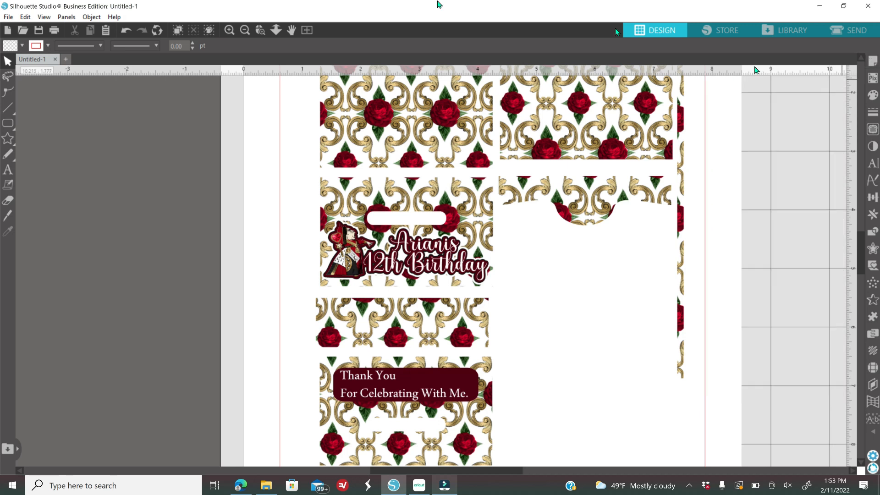
- Set printer preferences to Paper Tray and Presentation Paper Matte, then leave the preview without printing
{"action": "left_click", "coordinate": [54, 30]}
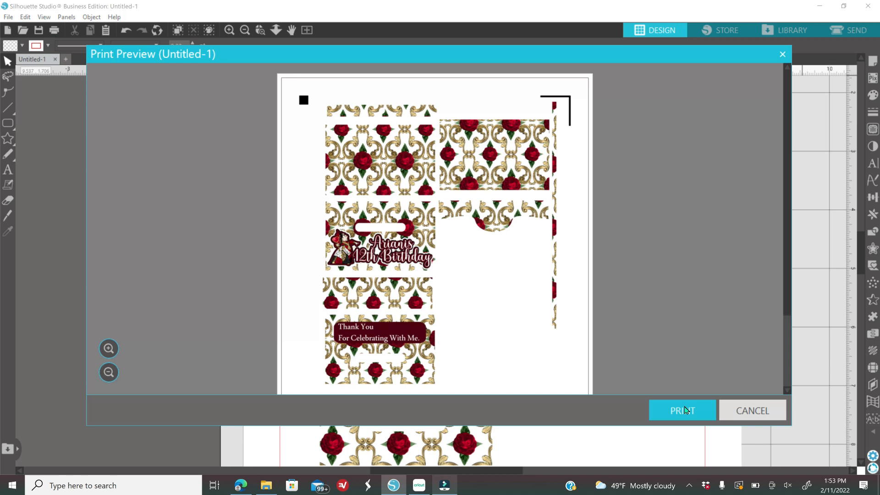
{"action": "left_click", "coordinate": [687, 413]}
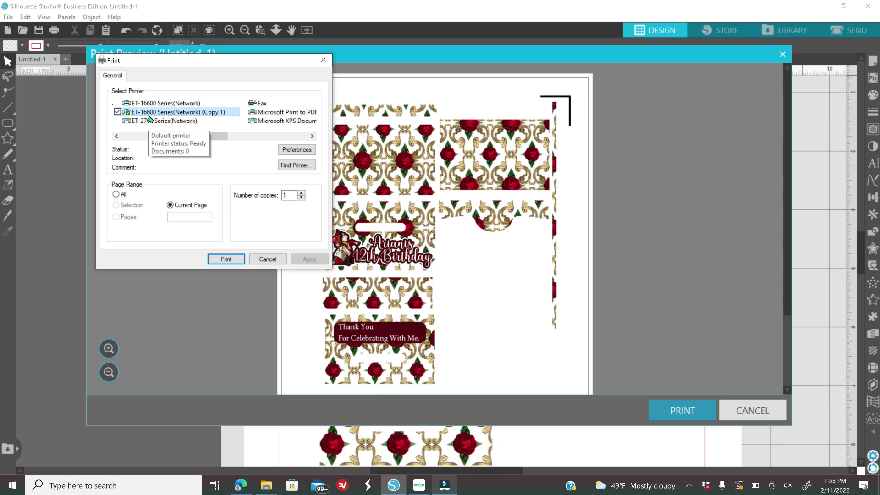
{"action": "left_click", "coordinate": [297, 151]}
{"action": "left_click", "coordinate": [296, 132]}
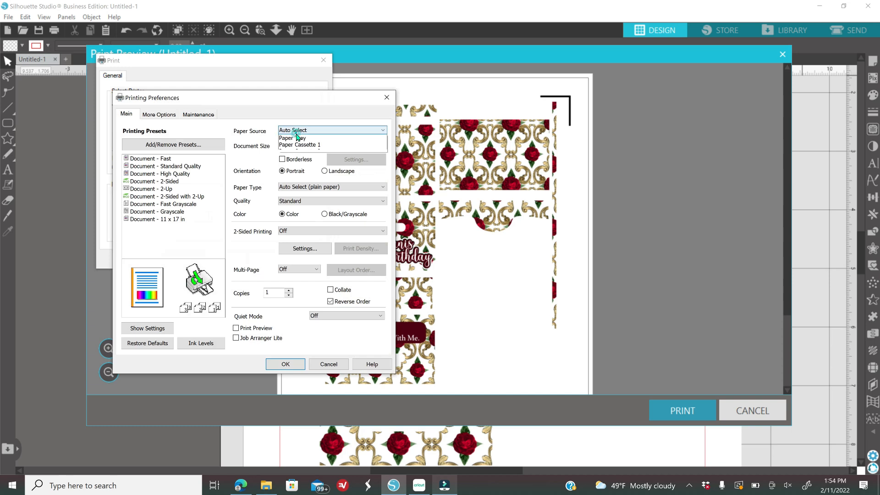
{"action": "left_click", "coordinate": [302, 145]}
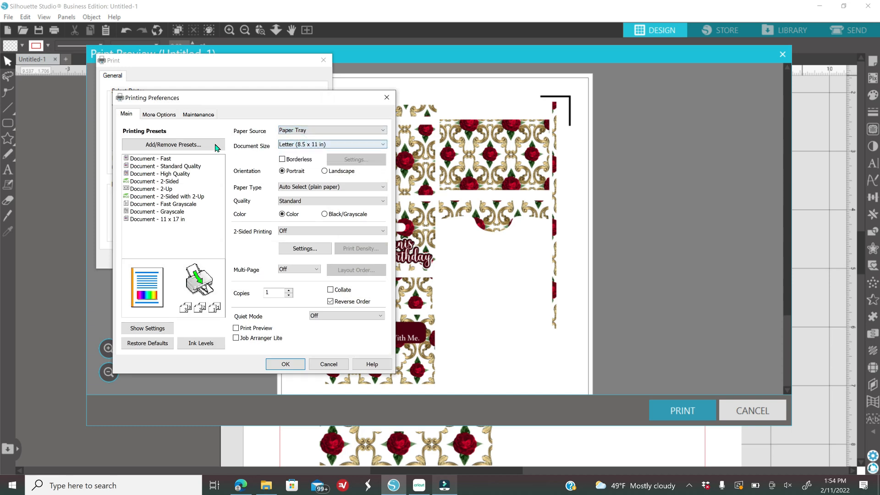
{"action": "left_click", "coordinate": [305, 187]}
{"action": "left_click", "coordinate": [312, 288]}
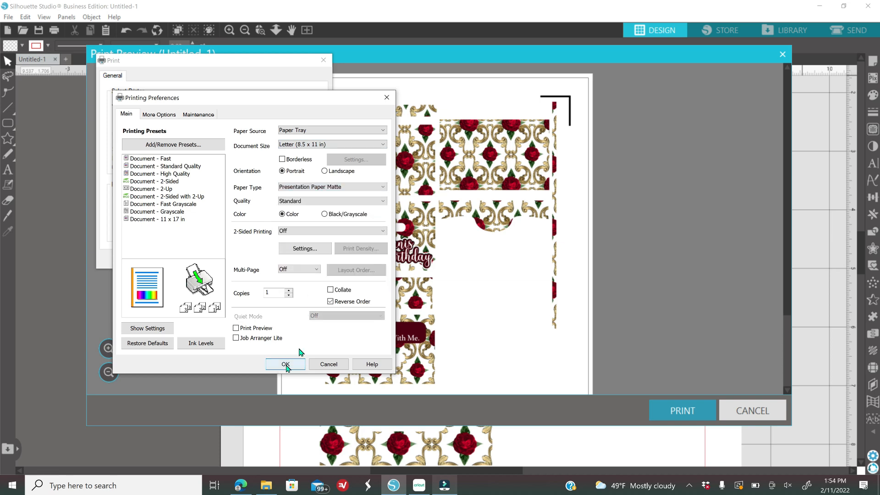
{"action": "left_click", "coordinate": [387, 97]}
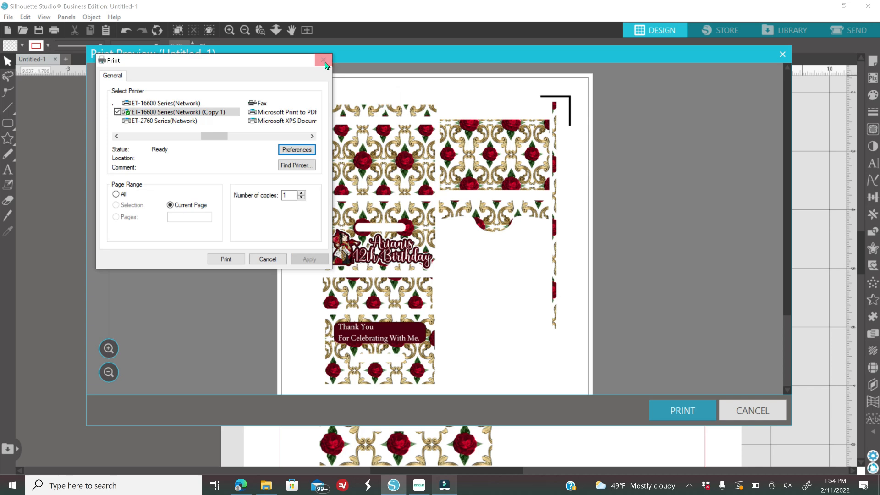
{"action": "left_click", "coordinate": [323, 60]}
{"action": "left_click", "coordinate": [737, 414]}
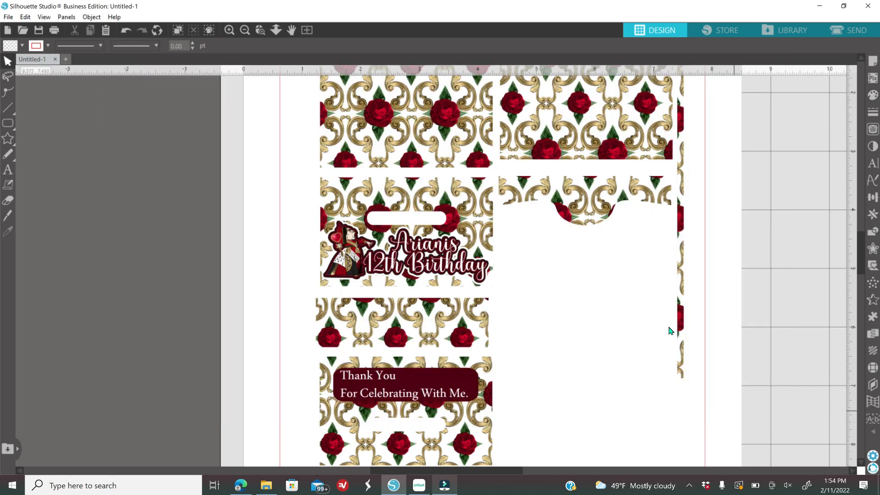
- Enable Print Bleed with a 0.050 in bleed radius in Page Setup's Registration Marks settings
{"action": "left_click", "coordinate": [248, 31]}
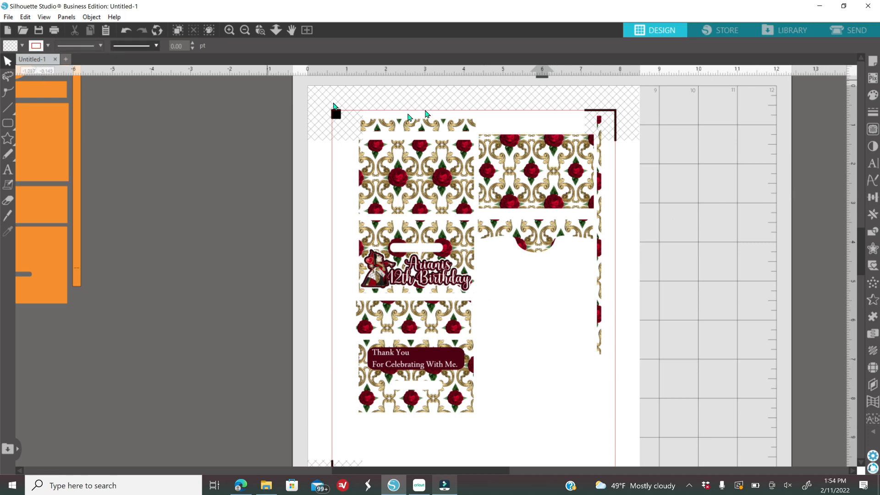
{"action": "left_click", "coordinate": [872, 63]}
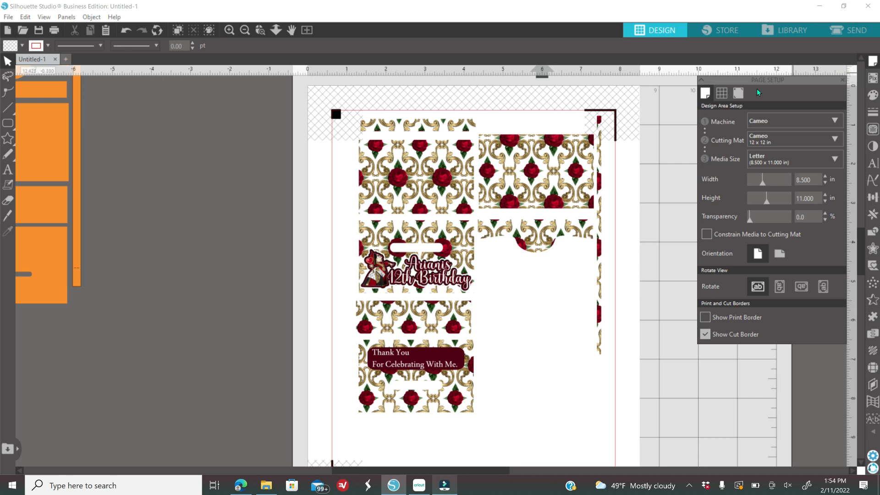
{"action": "left_click", "coordinate": [738, 93]}
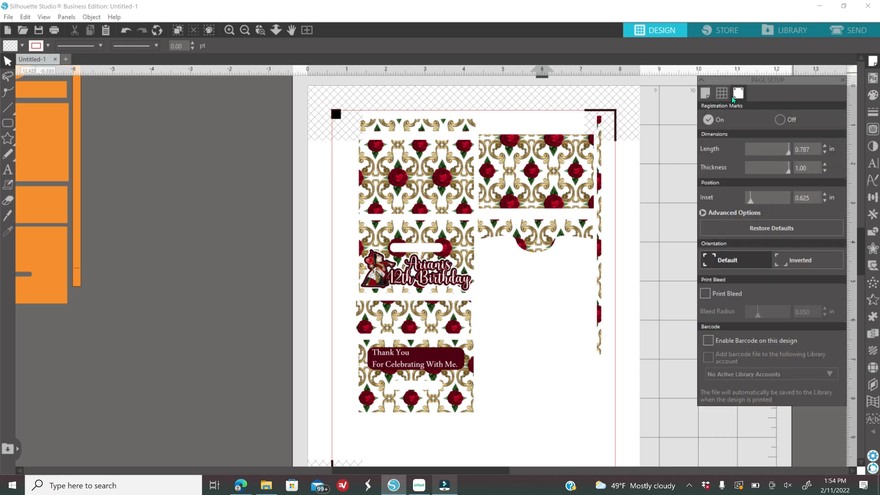
{"action": "left_click", "coordinate": [708, 292]}
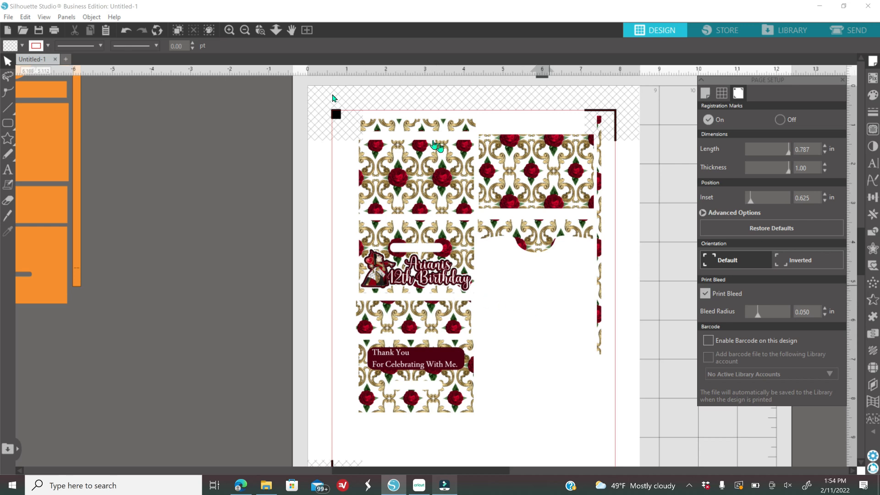
- Move the rose-pattern design off the page and switch registration marks off
{"action": "left_click", "coordinate": [246, 32]}
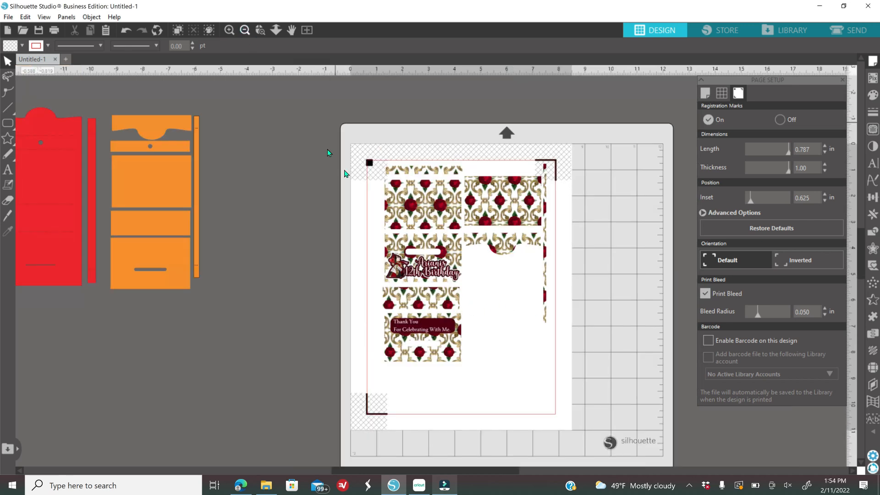
{"action": "left_click_drag", "start_coordinate": [369, 137], "coordinate": [559, 361]}
{"action": "left_click_drag", "start_coordinate": [463, 328], "coordinate": [272, 456]}
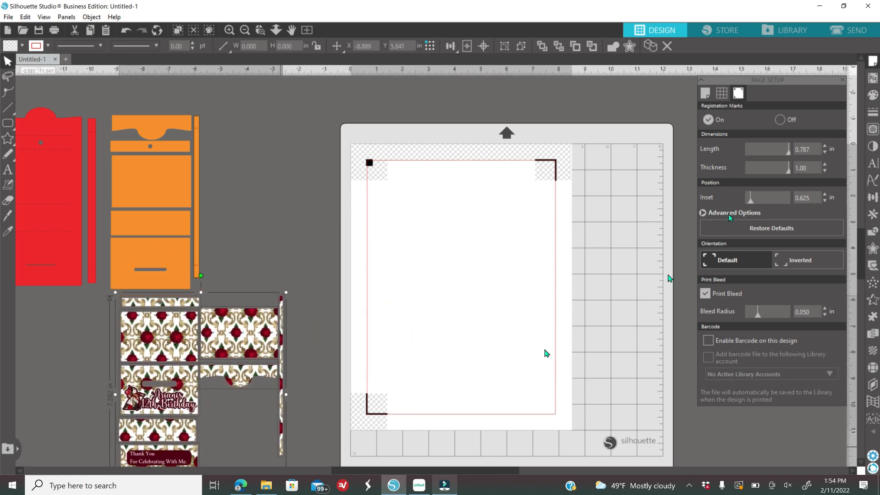
{"action": "left_click", "coordinate": [779, 120]}
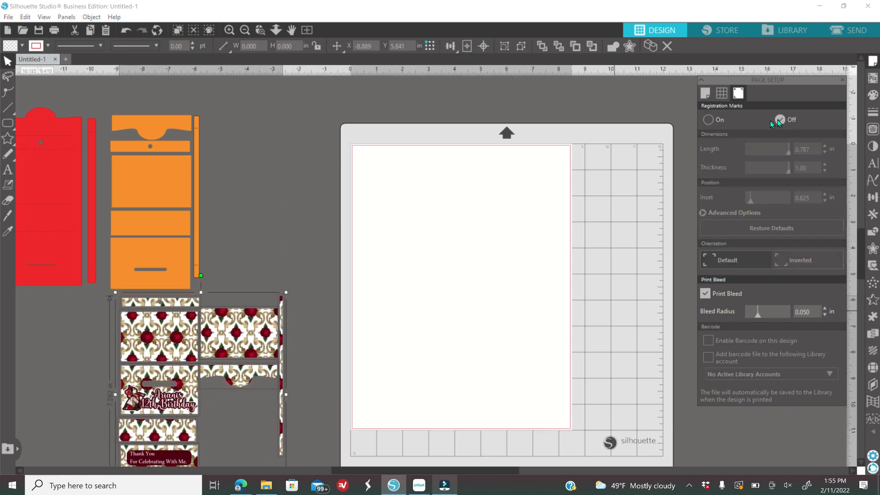
{"action": "left_click", "coordinate": [136, 91]}
- Place the orange purse pieces at the page's top-left with the thin orange strip beside them
{"action": "left_click", "coordinate": [170, 205]}
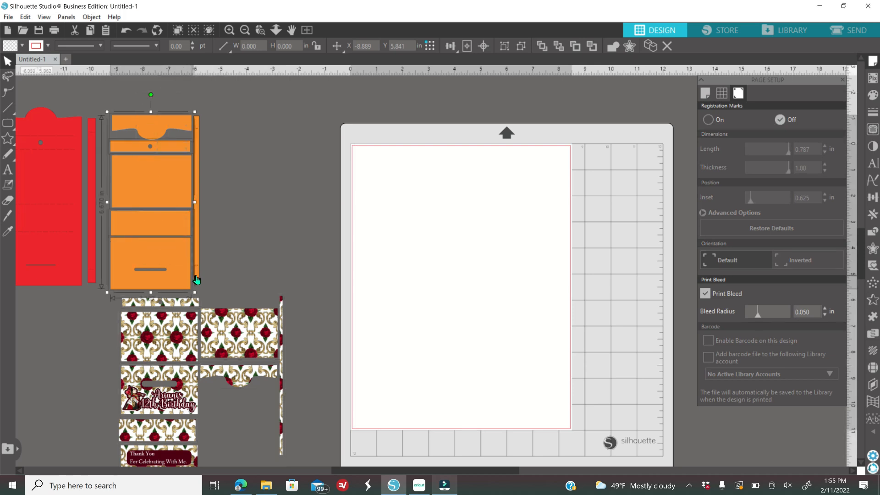
{"action": "left_click_drag", "start_coordinate": [196, 280], "coordinate": [436, 317]}
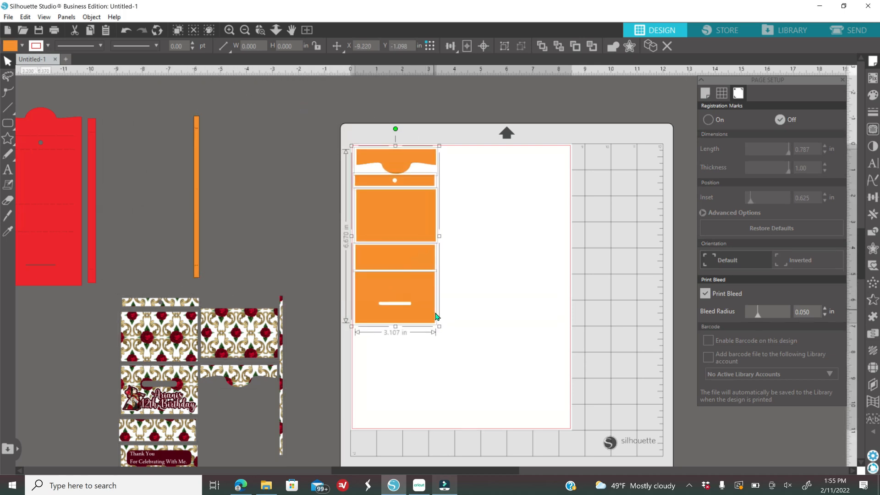
{"action": "left_click_drag", "start_coordinate": [197, 263], "coordinate": [448, 294]}
{"action": "left_click", "coordinate": [844, 29]}
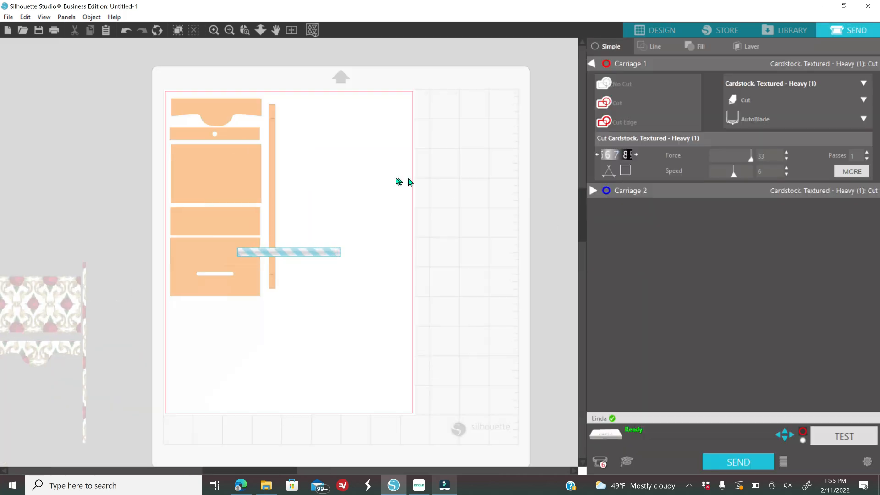
- Lower the blade by one, set speed 4 with force 28 and 2 passes, and send the purse pieces to cut
{"action": "left_click", "coordinate": [596, 155]}
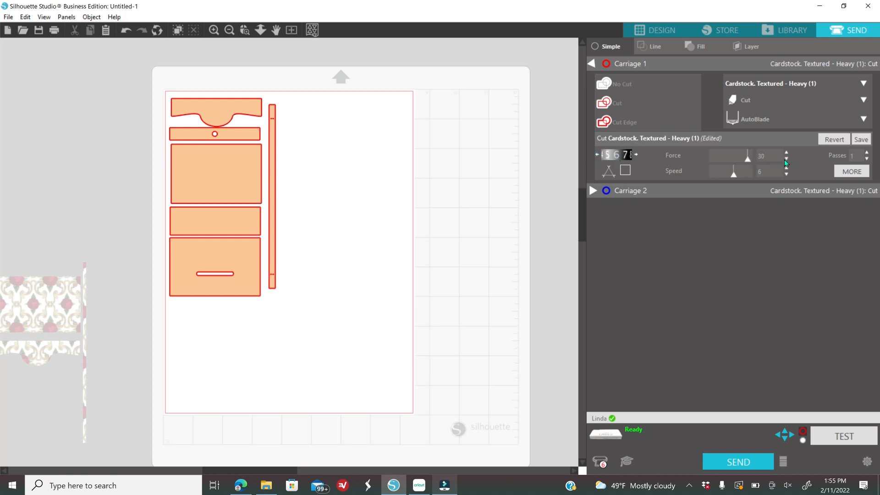
{"action": "left_click", "coordinate": [787, 175]}
{"action": "left_click", "coordinate": [787, 175]}
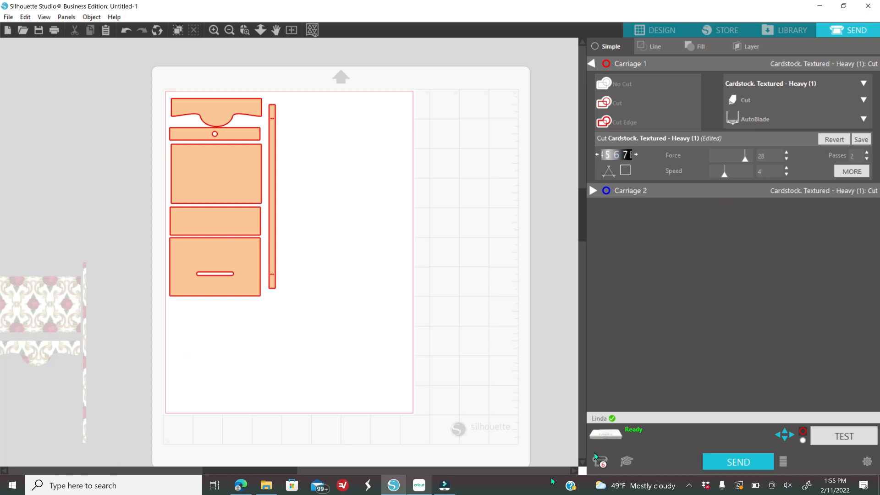
{"action": "left_click", "coordinate": [728, 468]}
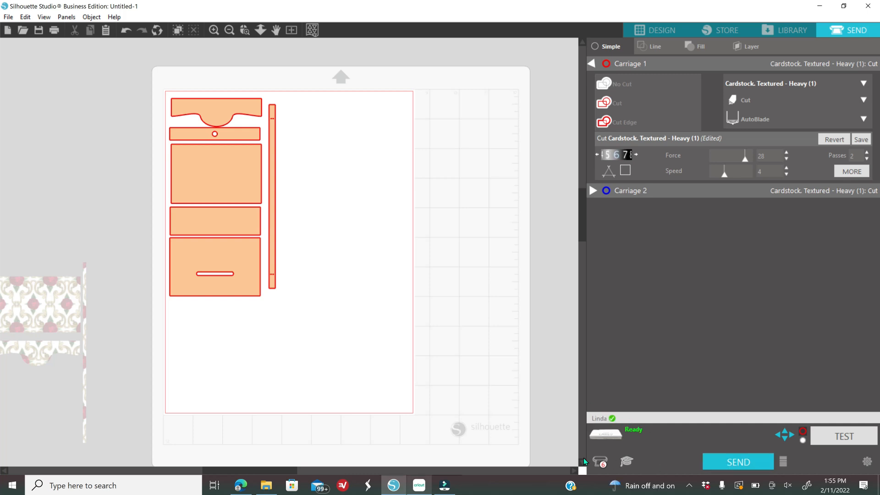